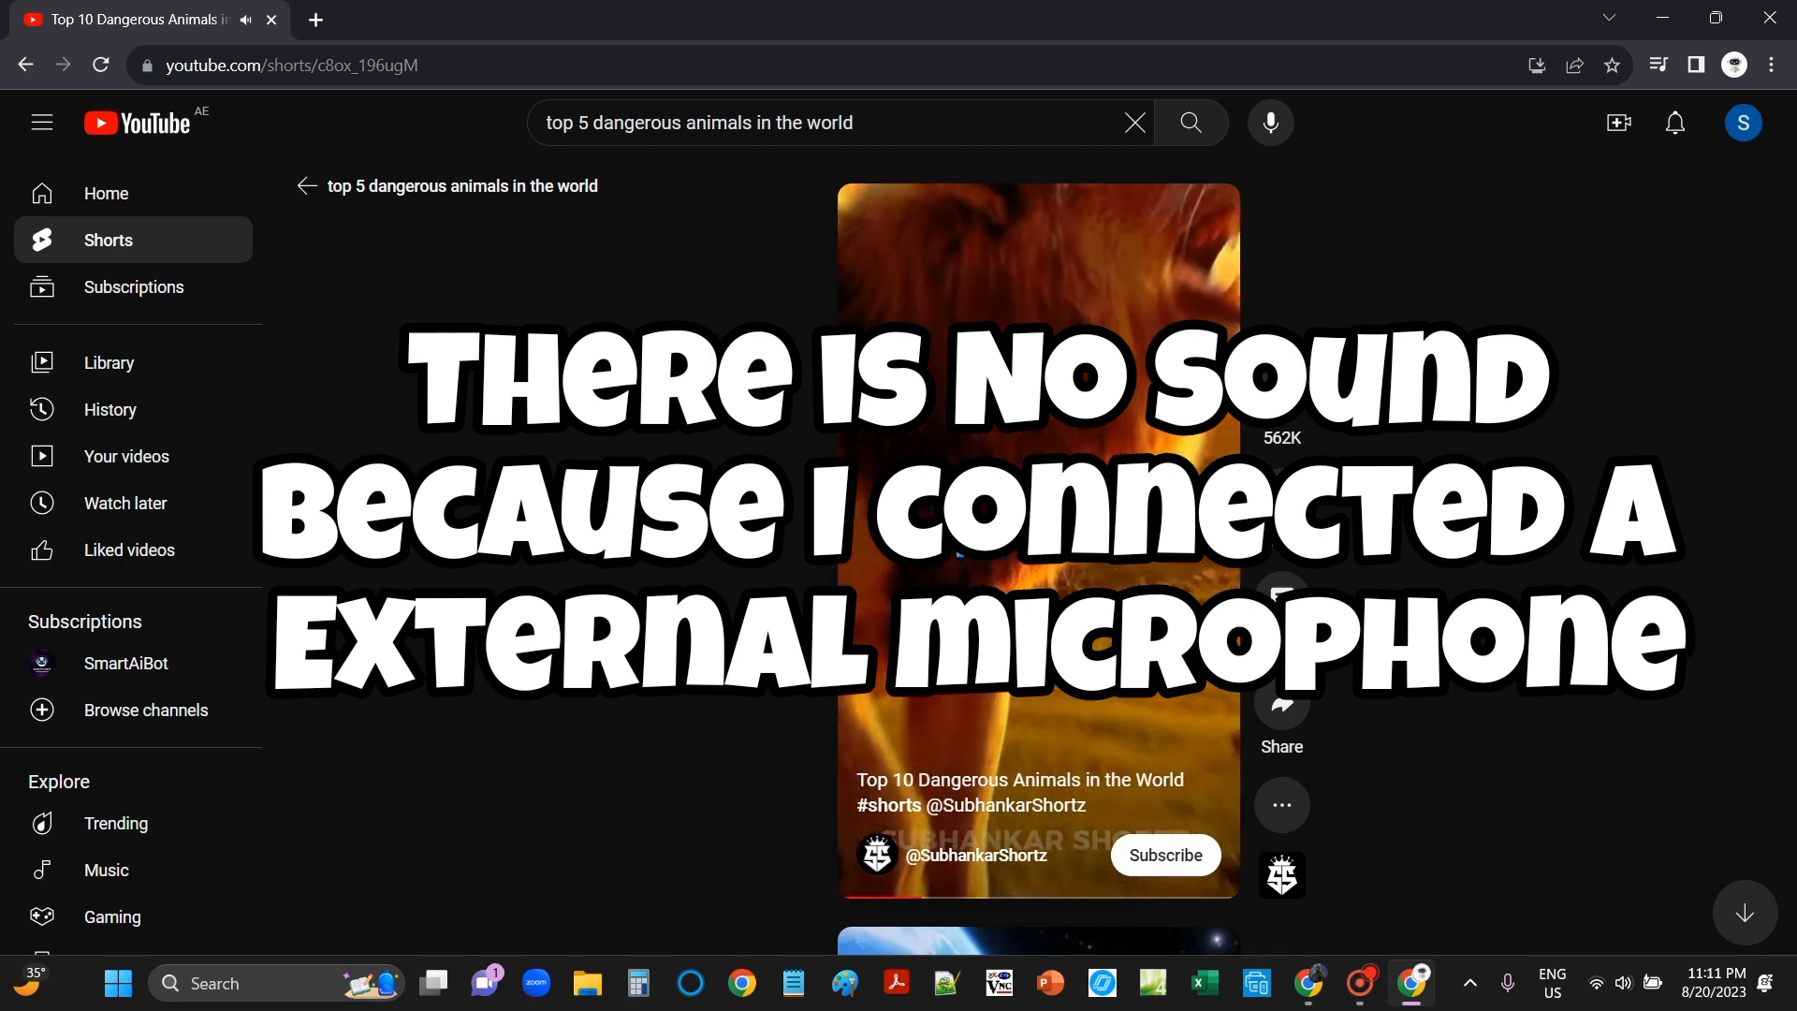
# Step: Skip to the next dangerous-animal Short, pause it, return to the search results, then switch to ChatGPT
pyautogui.press('Down')
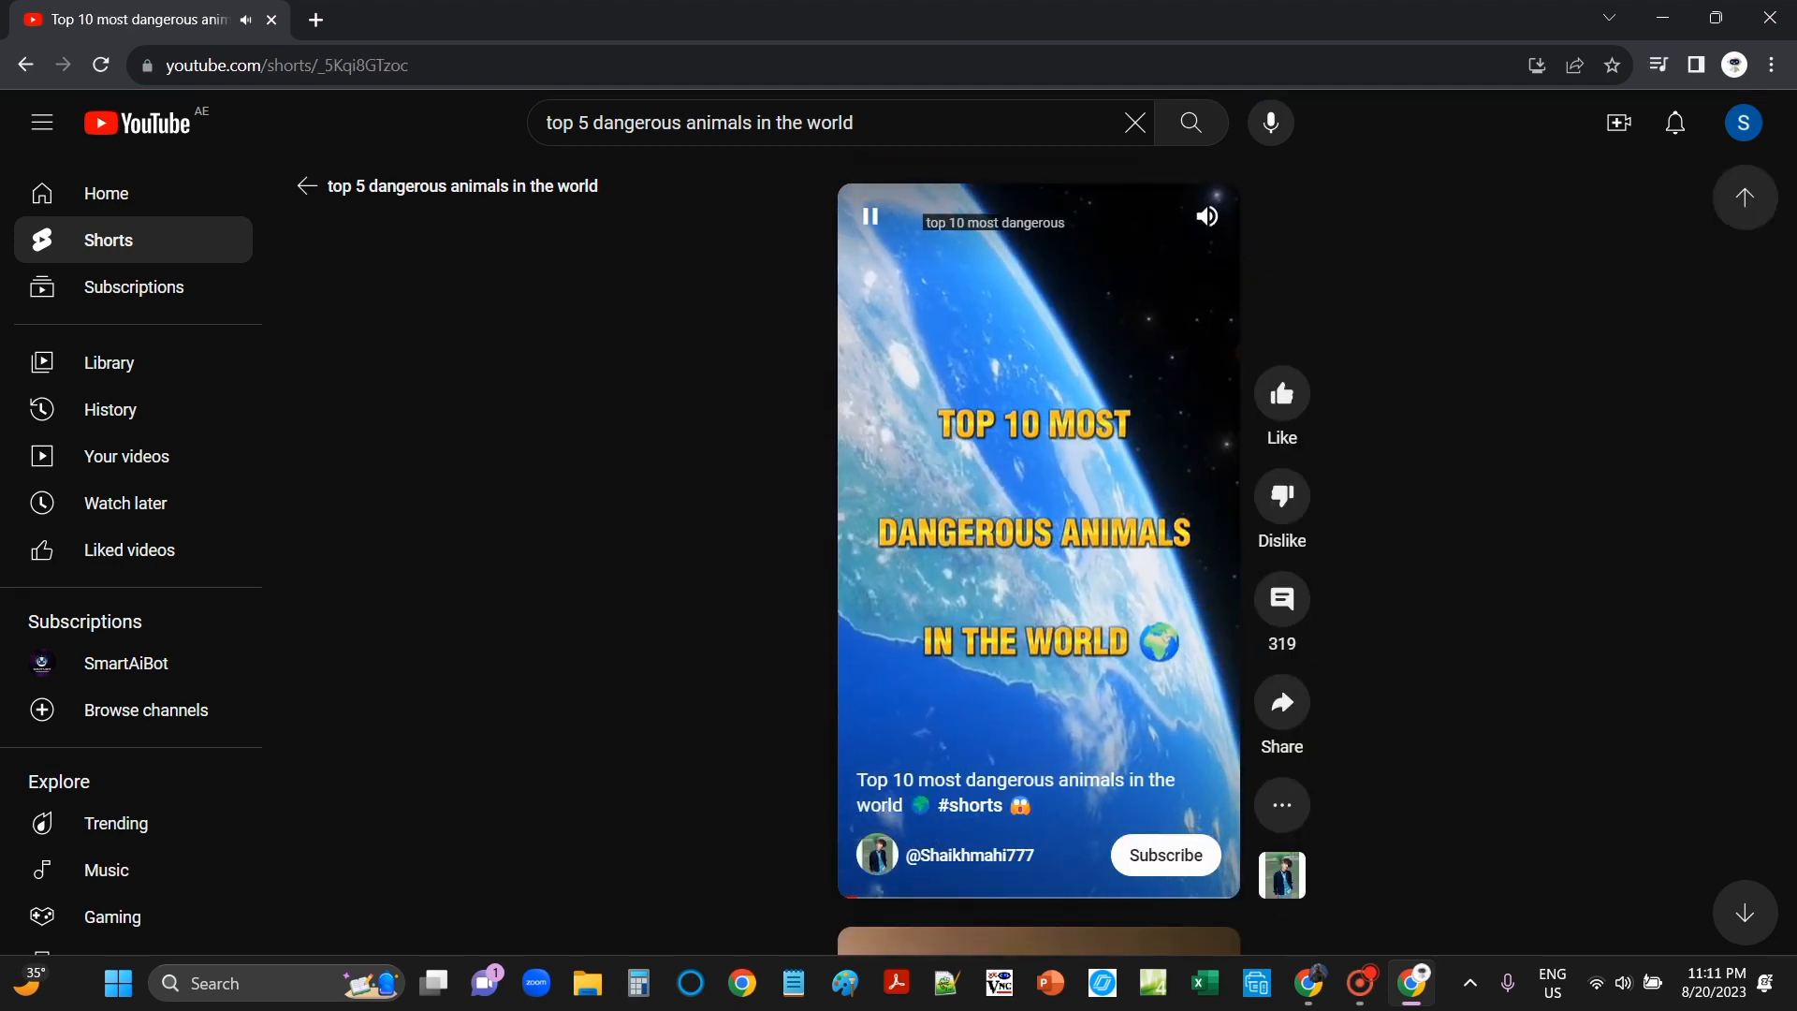
pyautogui.press('space')
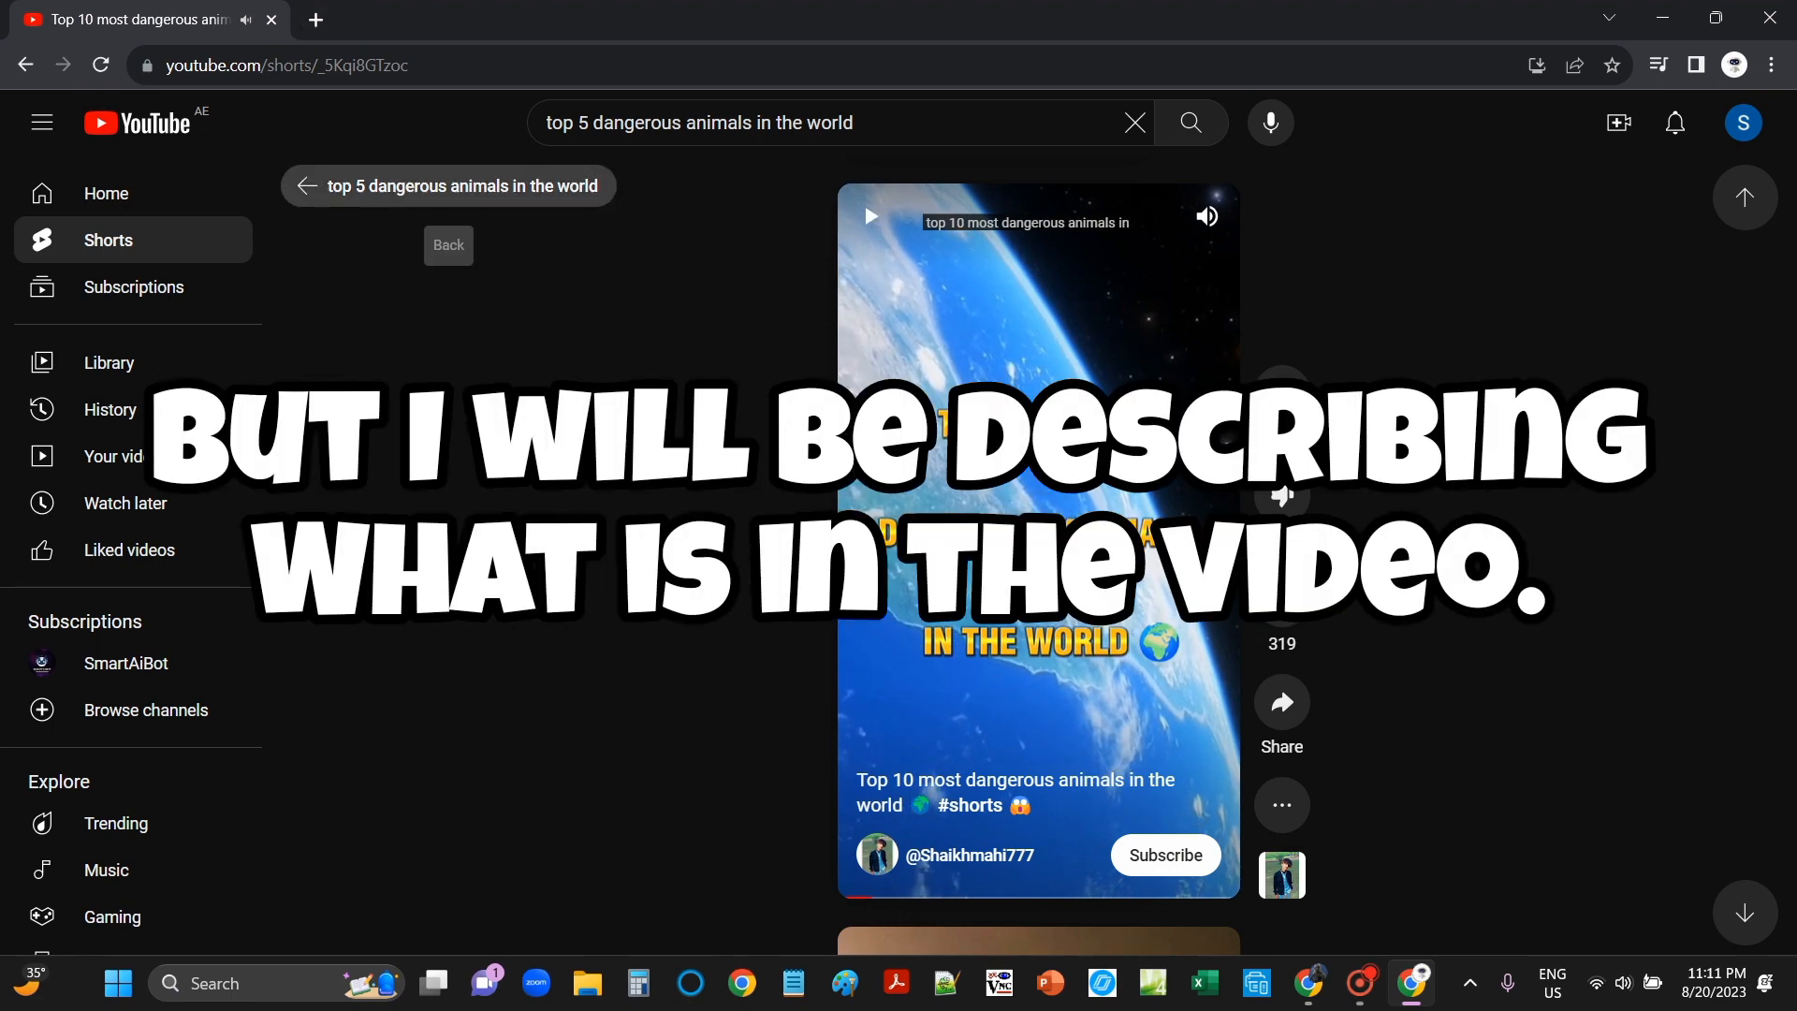
pyautogui.click(440, 186)
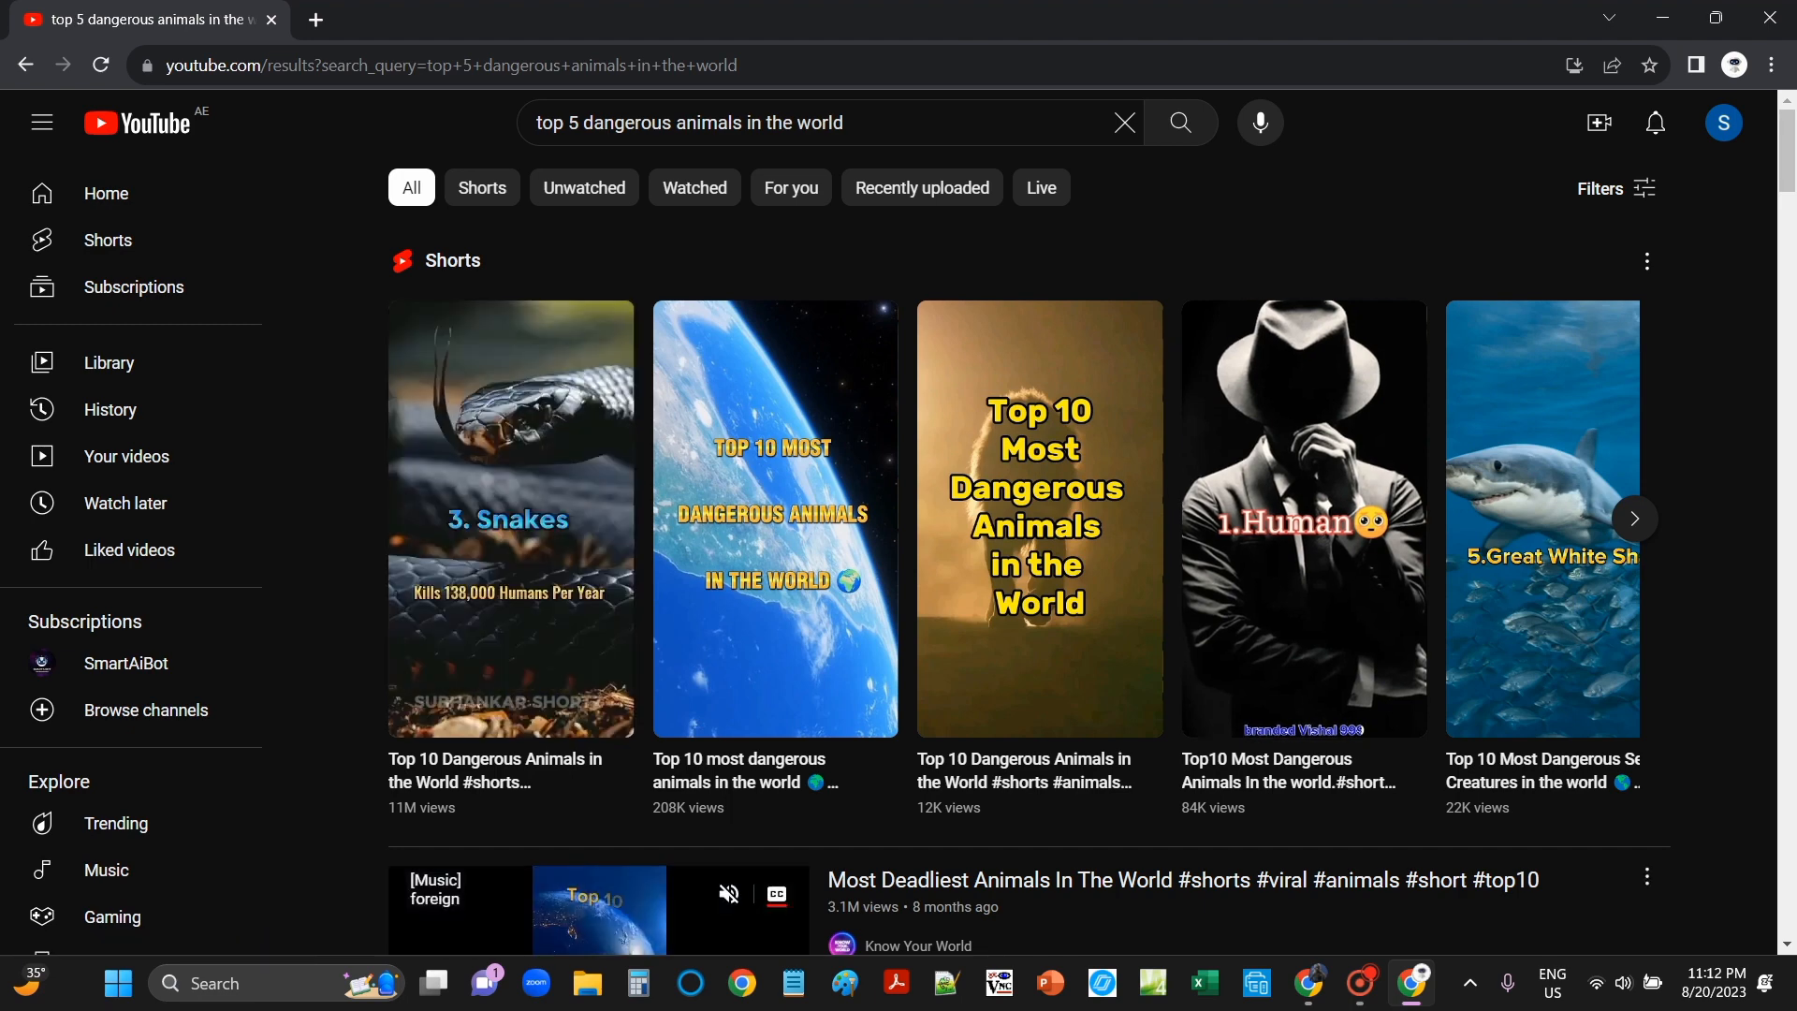
pyautogui.click(1308, 983)
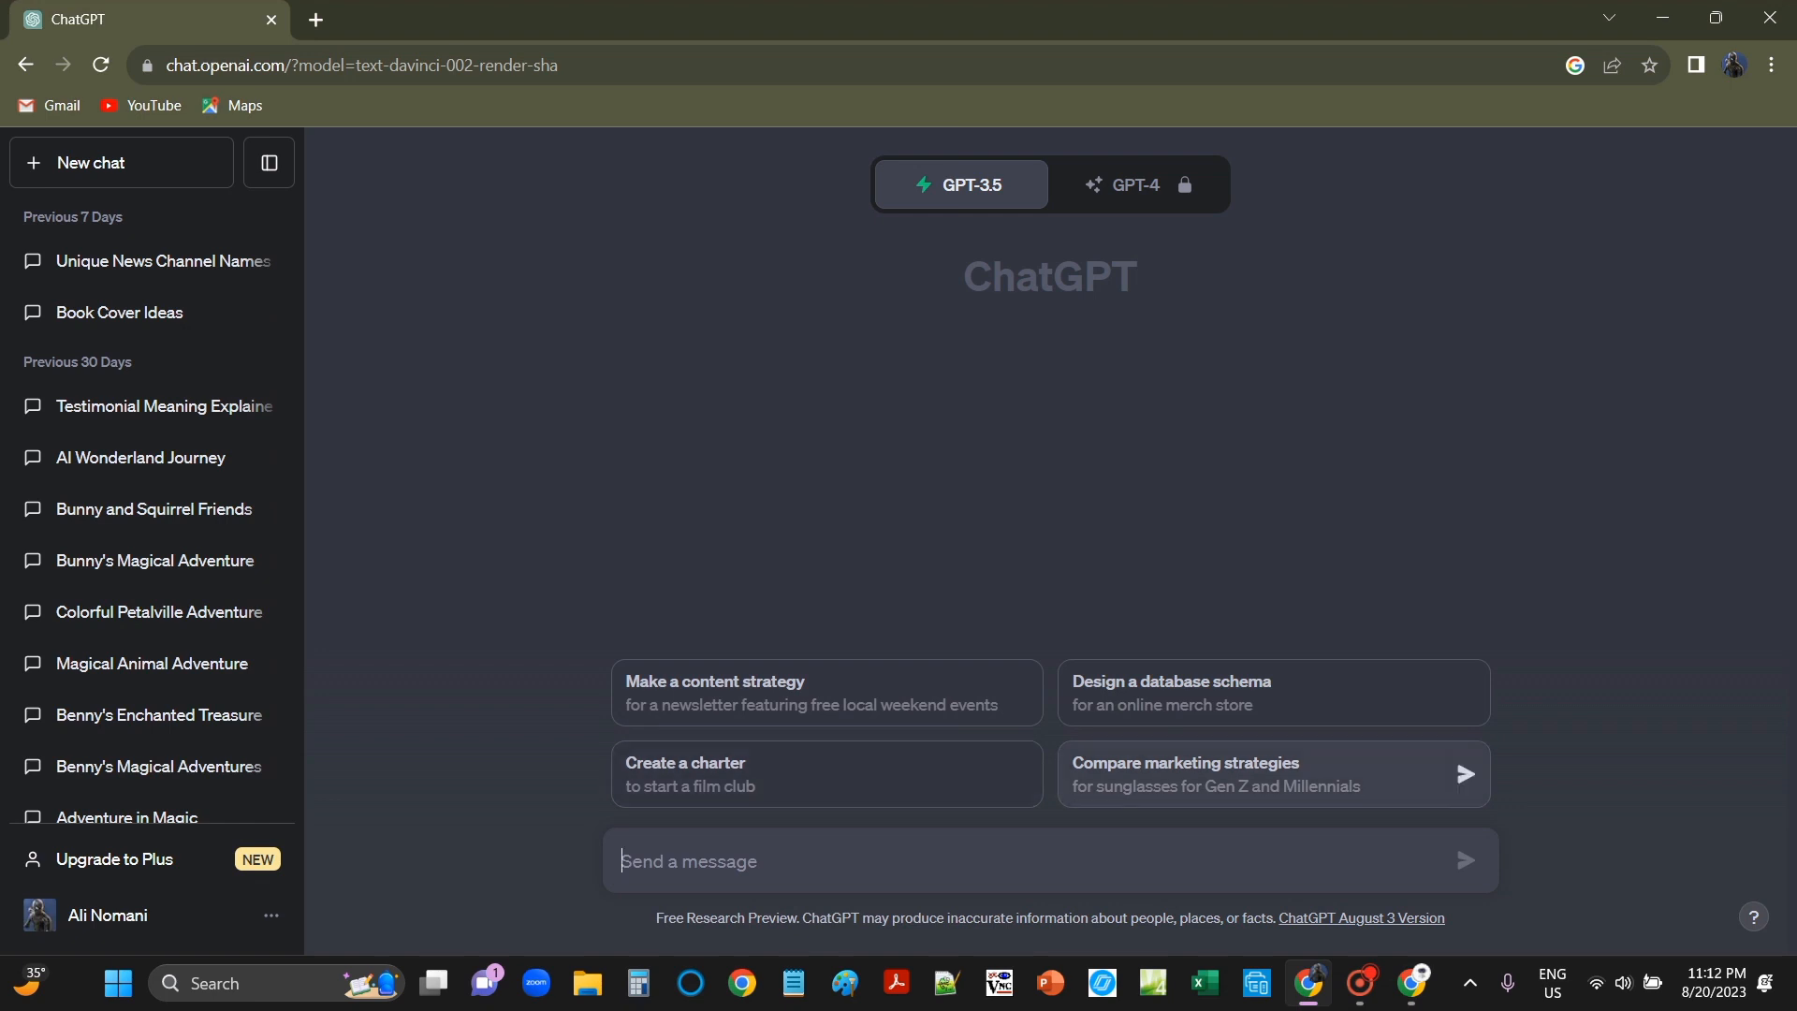
# Step: Ask ChatGPT: 'Tell me the Top 5 most Dangerous Animals in the world'
pyautogui.write('Tell me the Top 5')
pyautogui.press('BackSpace')
pyautogui.write('5 most ')
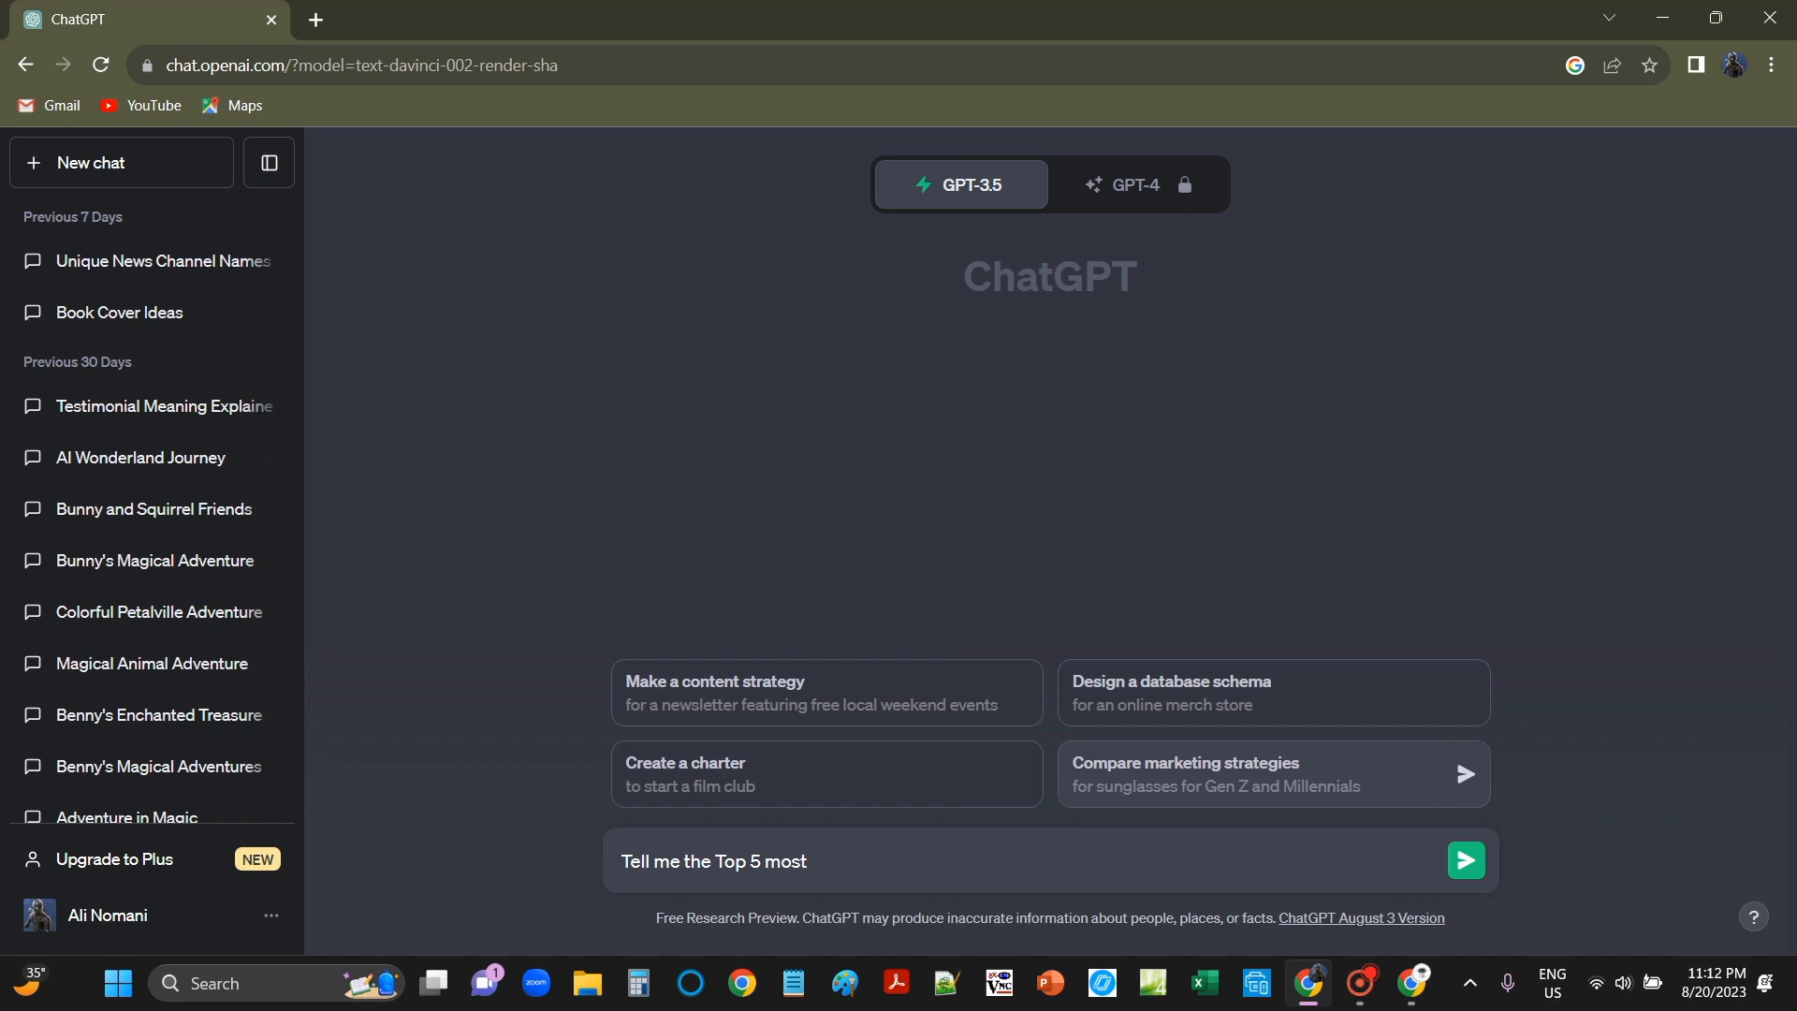
pyautogui.write(' Dangerous Animals')
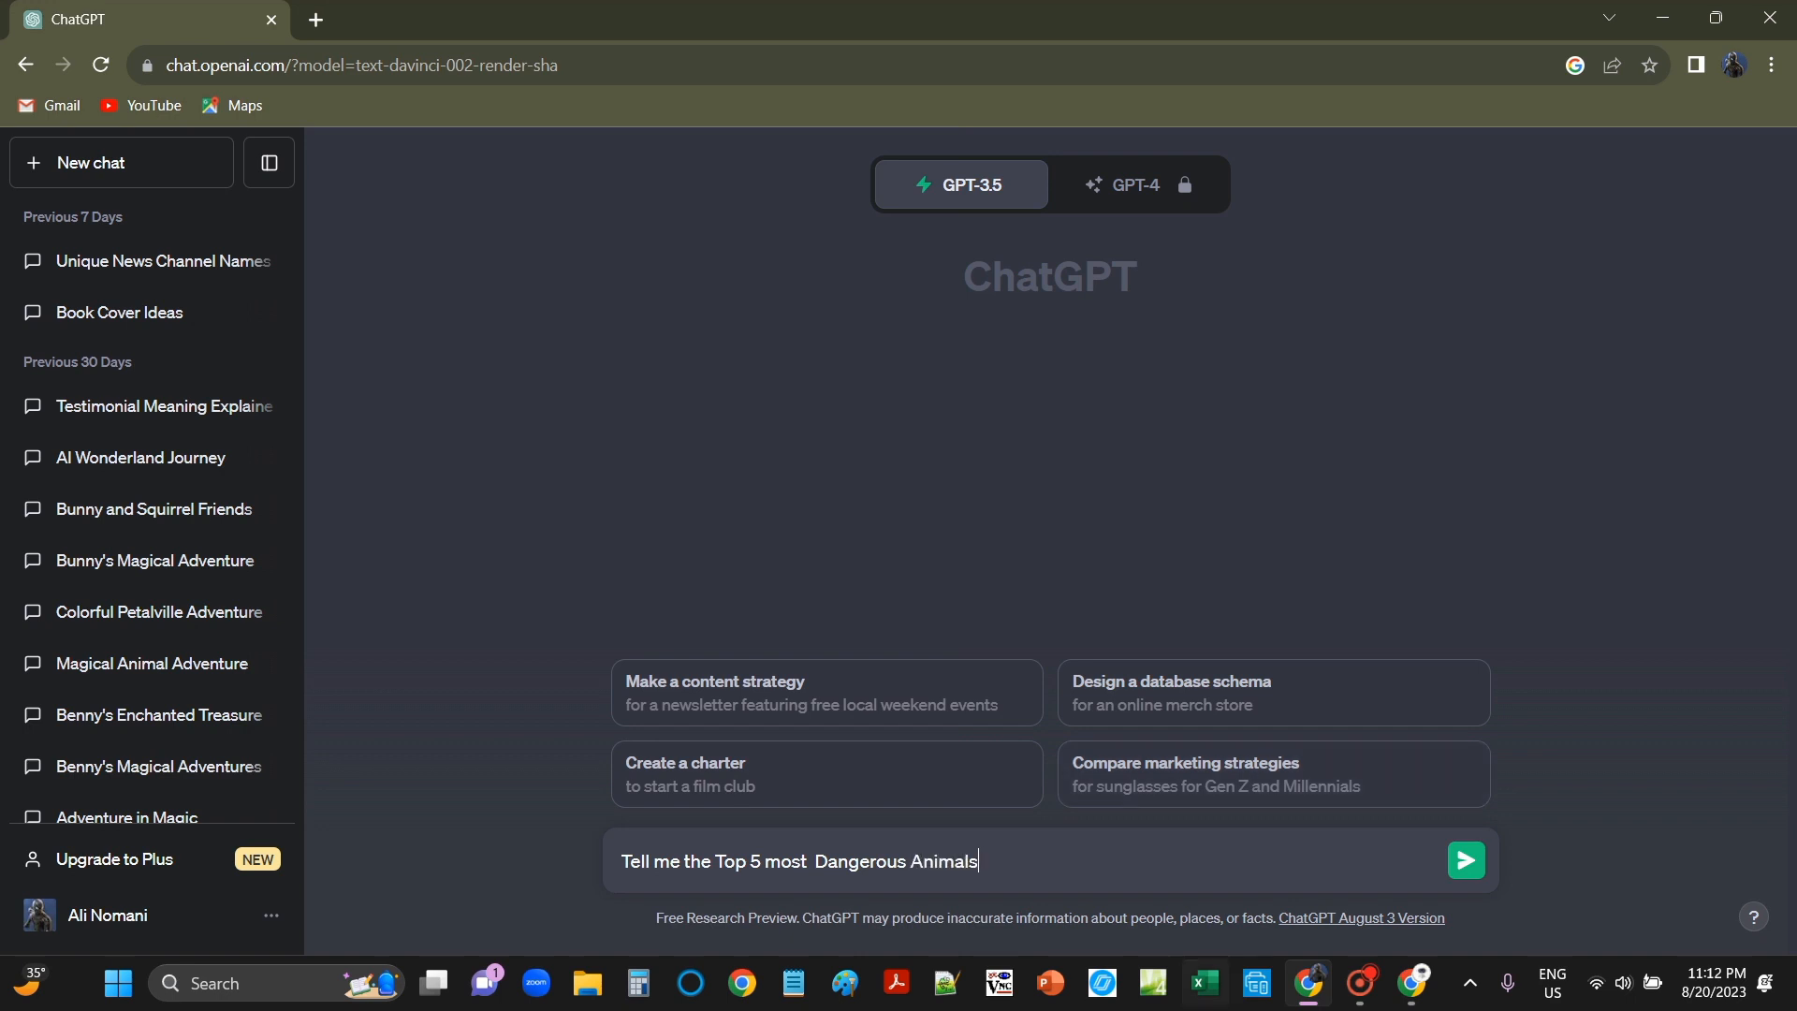
pyautogui.write(' in the world')
pyautogui.press('Return')
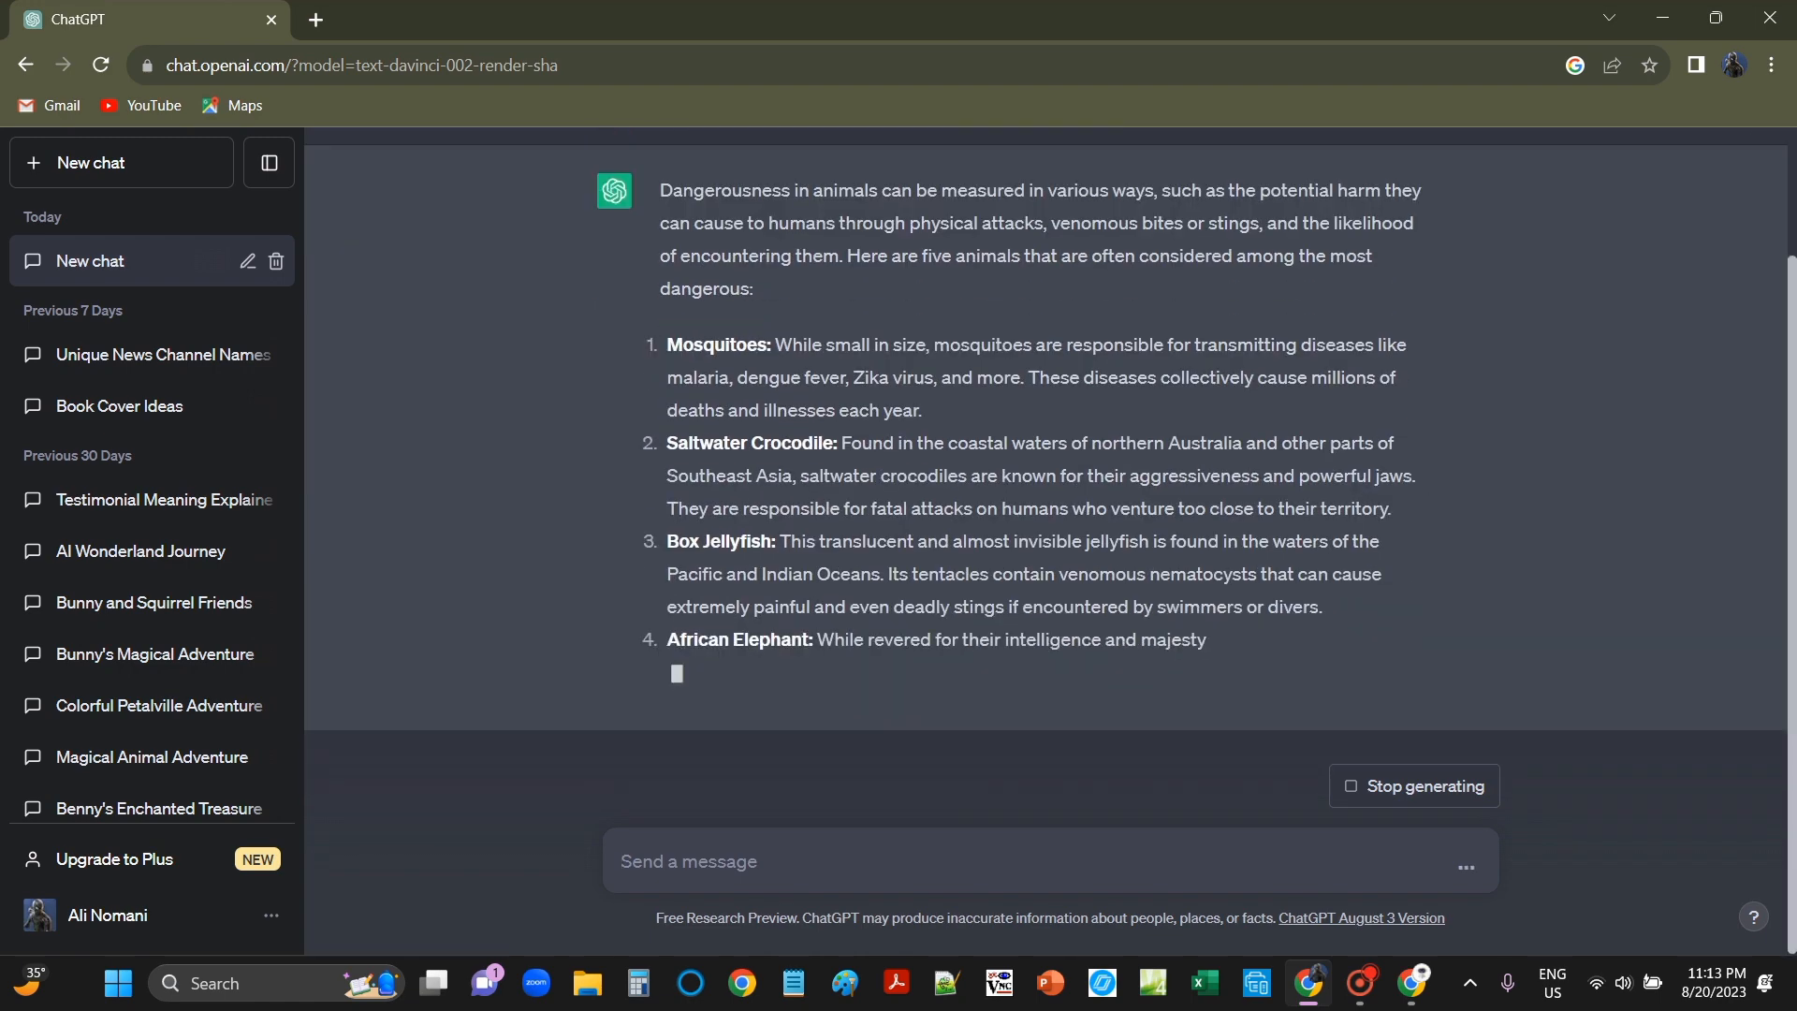
# Step: Select the answer's five animal descriptions, mosquitoes through Cape buffalo
pyautogui.scroll(4, 1045, 468)
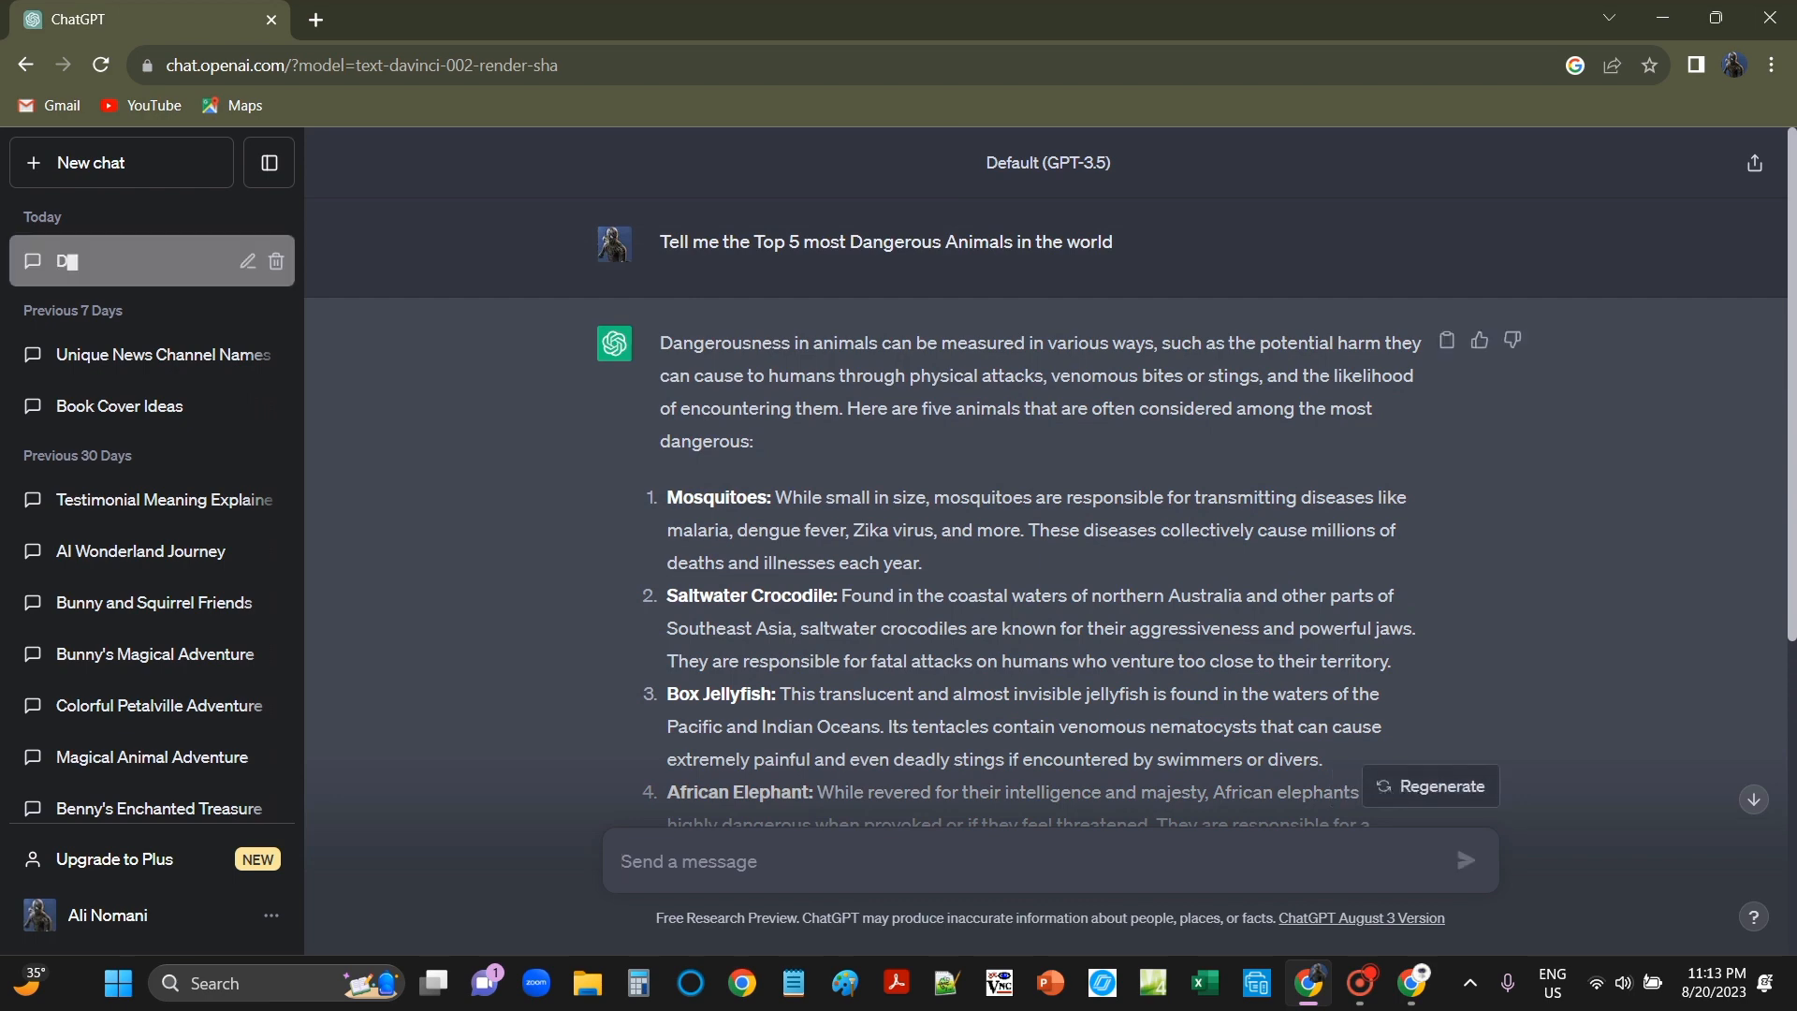
pyautogui.scroll(-2, 1045, 468)
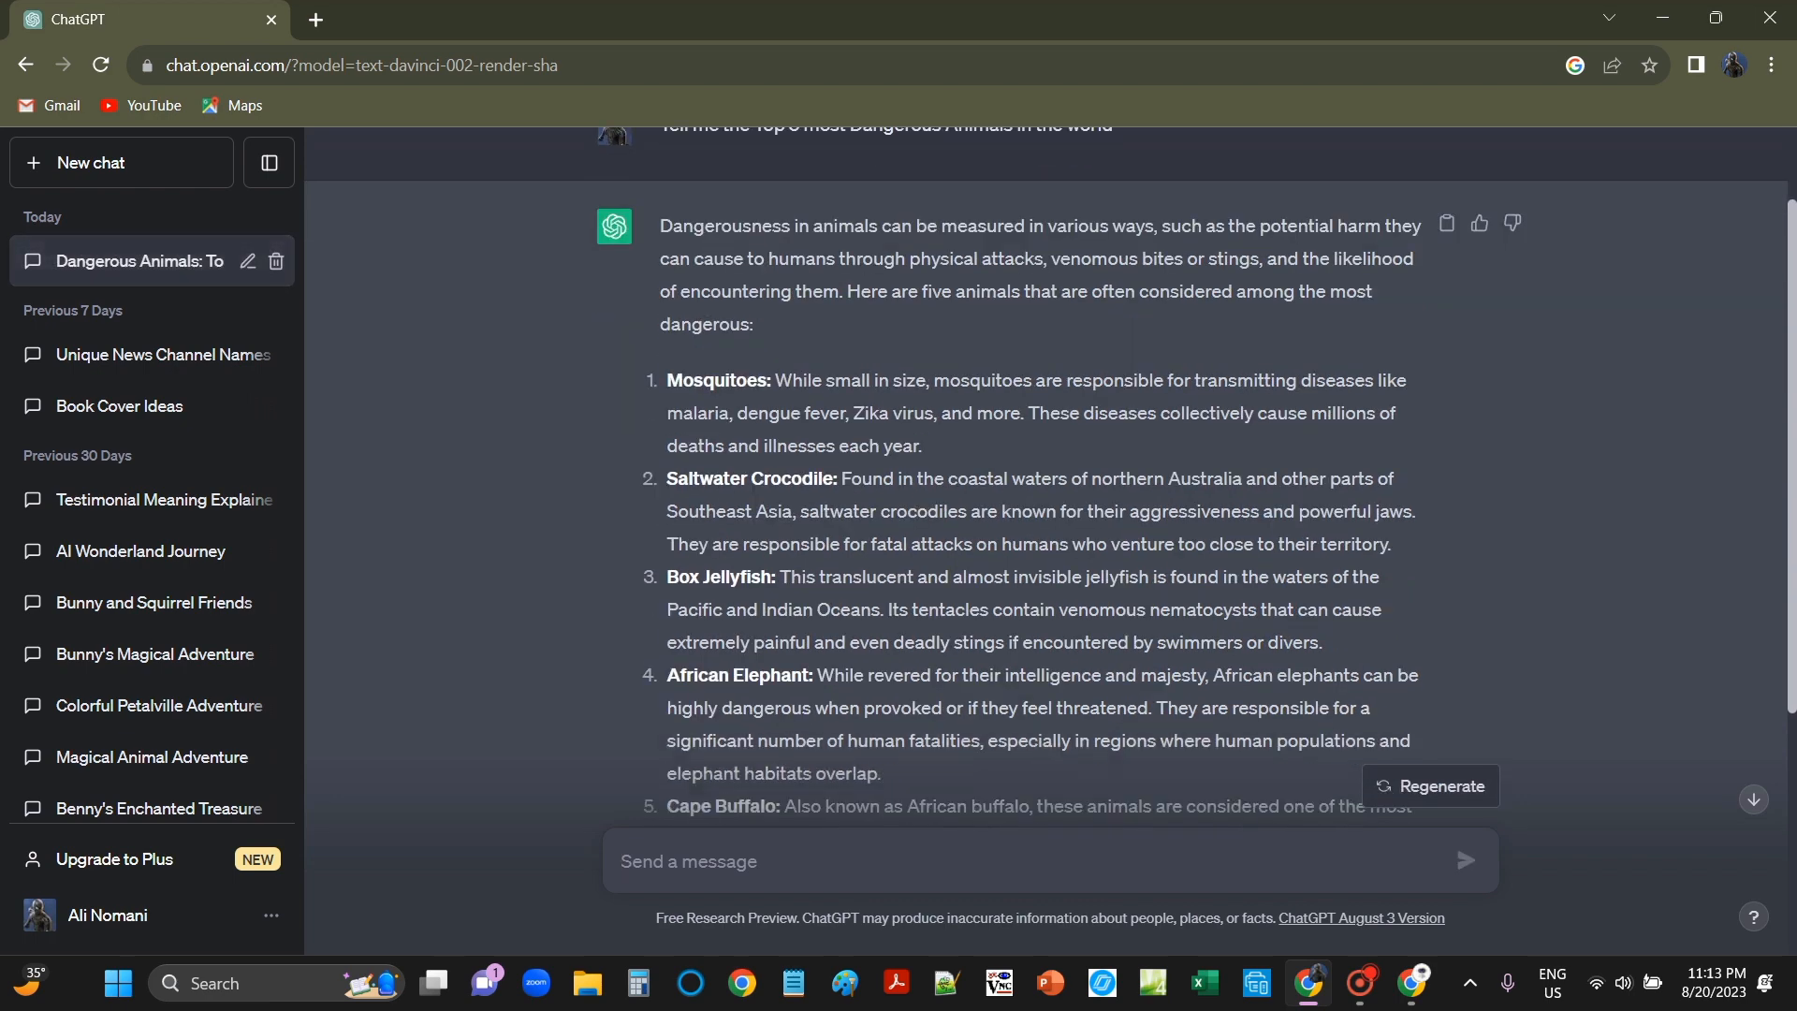
pyautogui.scroll(2, 1045, 468)
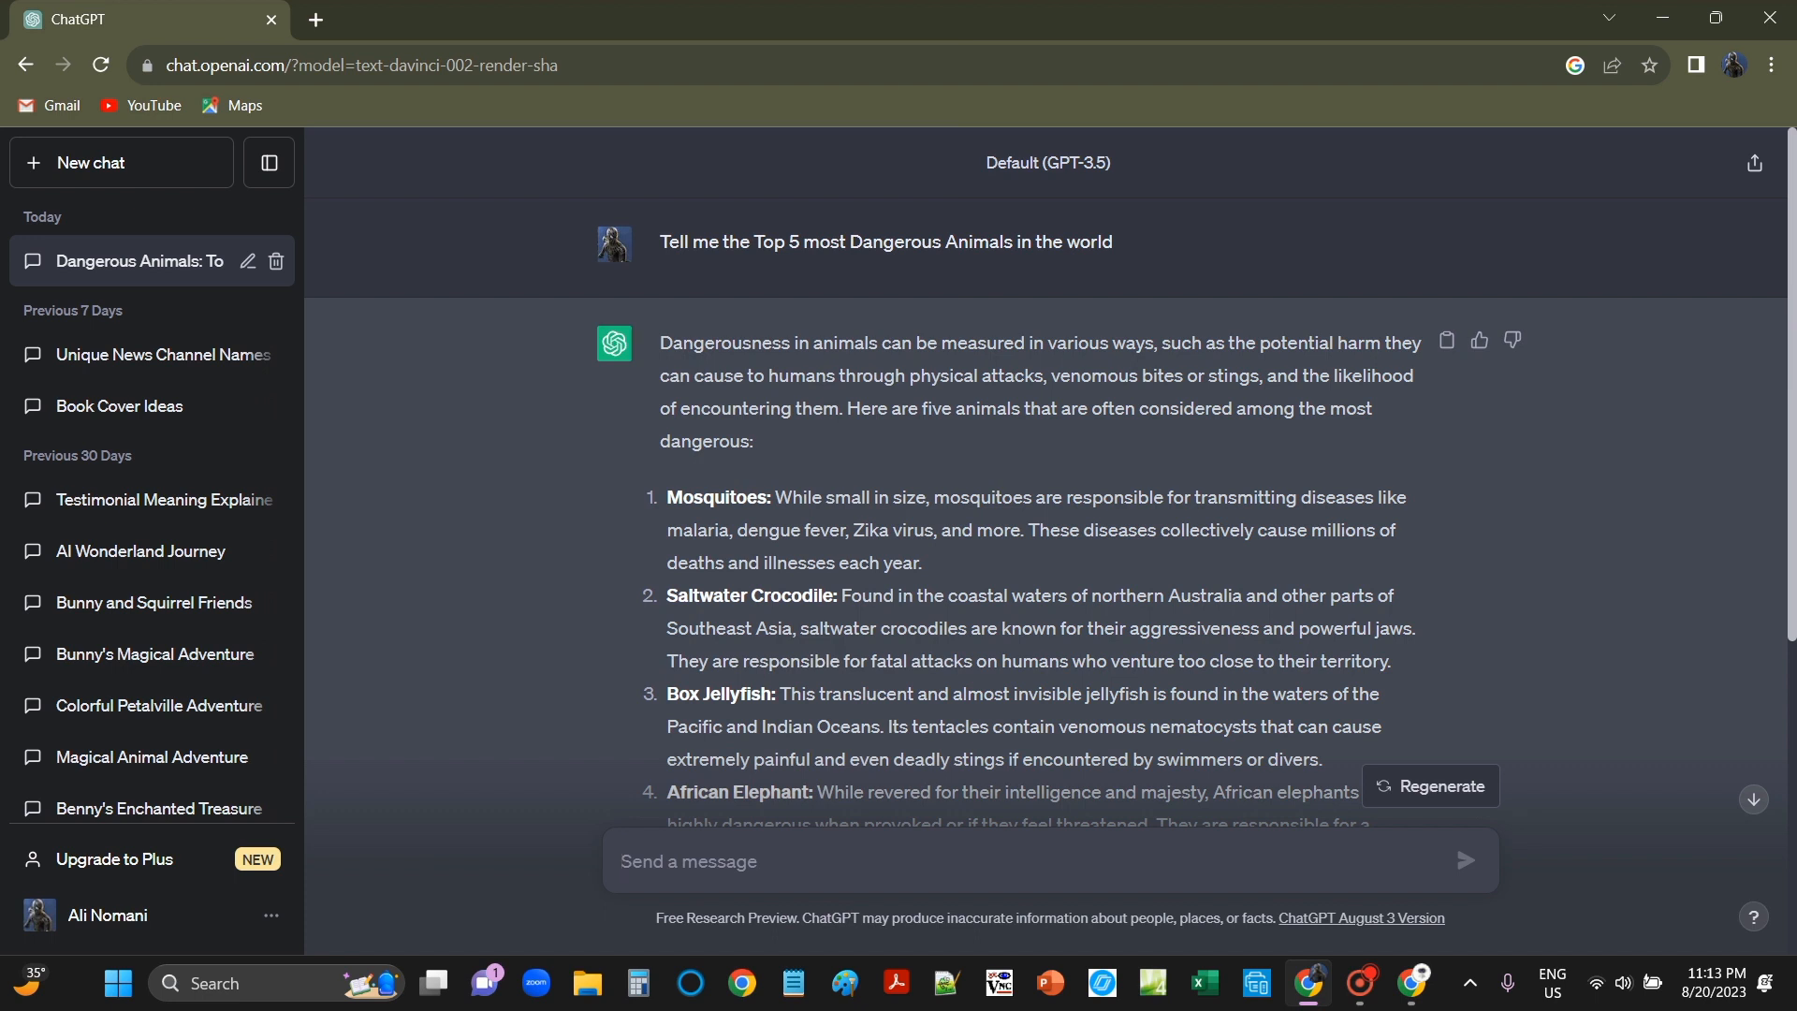
pyautogui.moveTo(668, 496); pyautogui.dragTo(848, 599)
pyautogui.click(848, 599)
pyautogui.moveTo(668, 497); pyautogui.dragTo(1334, 496)
pyautogui.hotkey('ctrl', 'c')
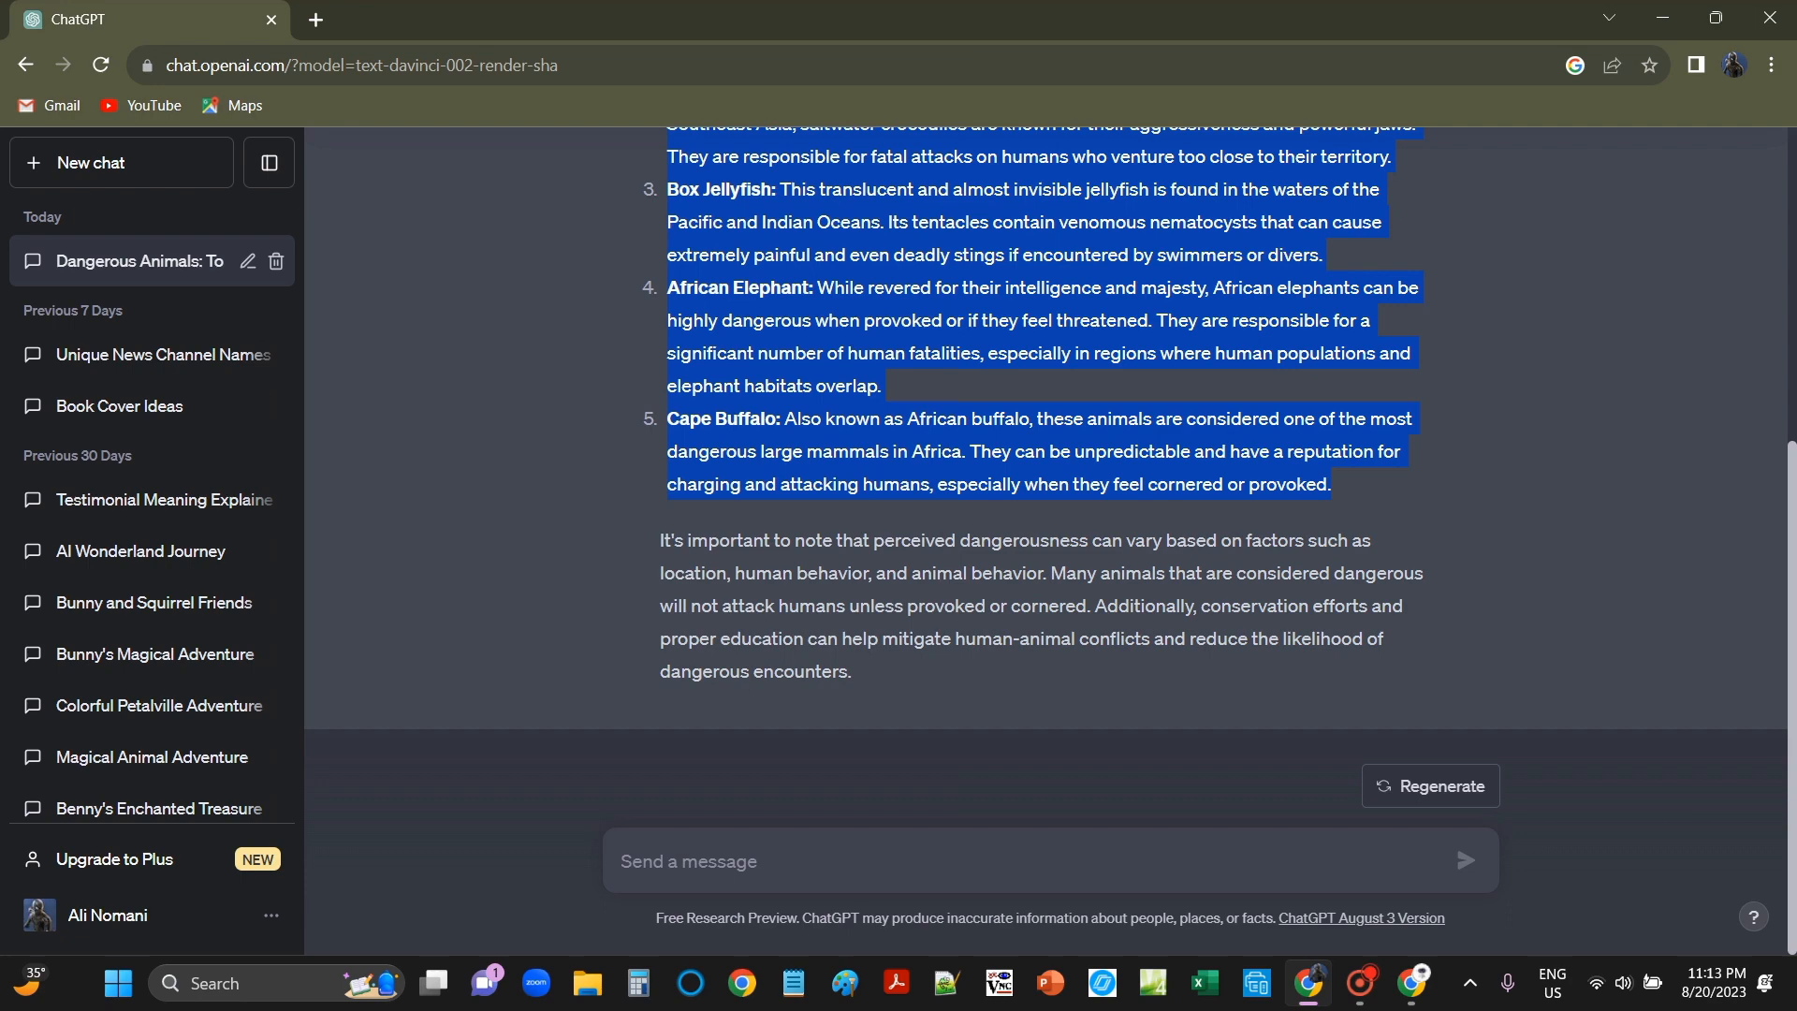
# Step: In a new Chrome tab, search Google for 'Pictory ai'
pyautogui.moveTo(1411, 982)
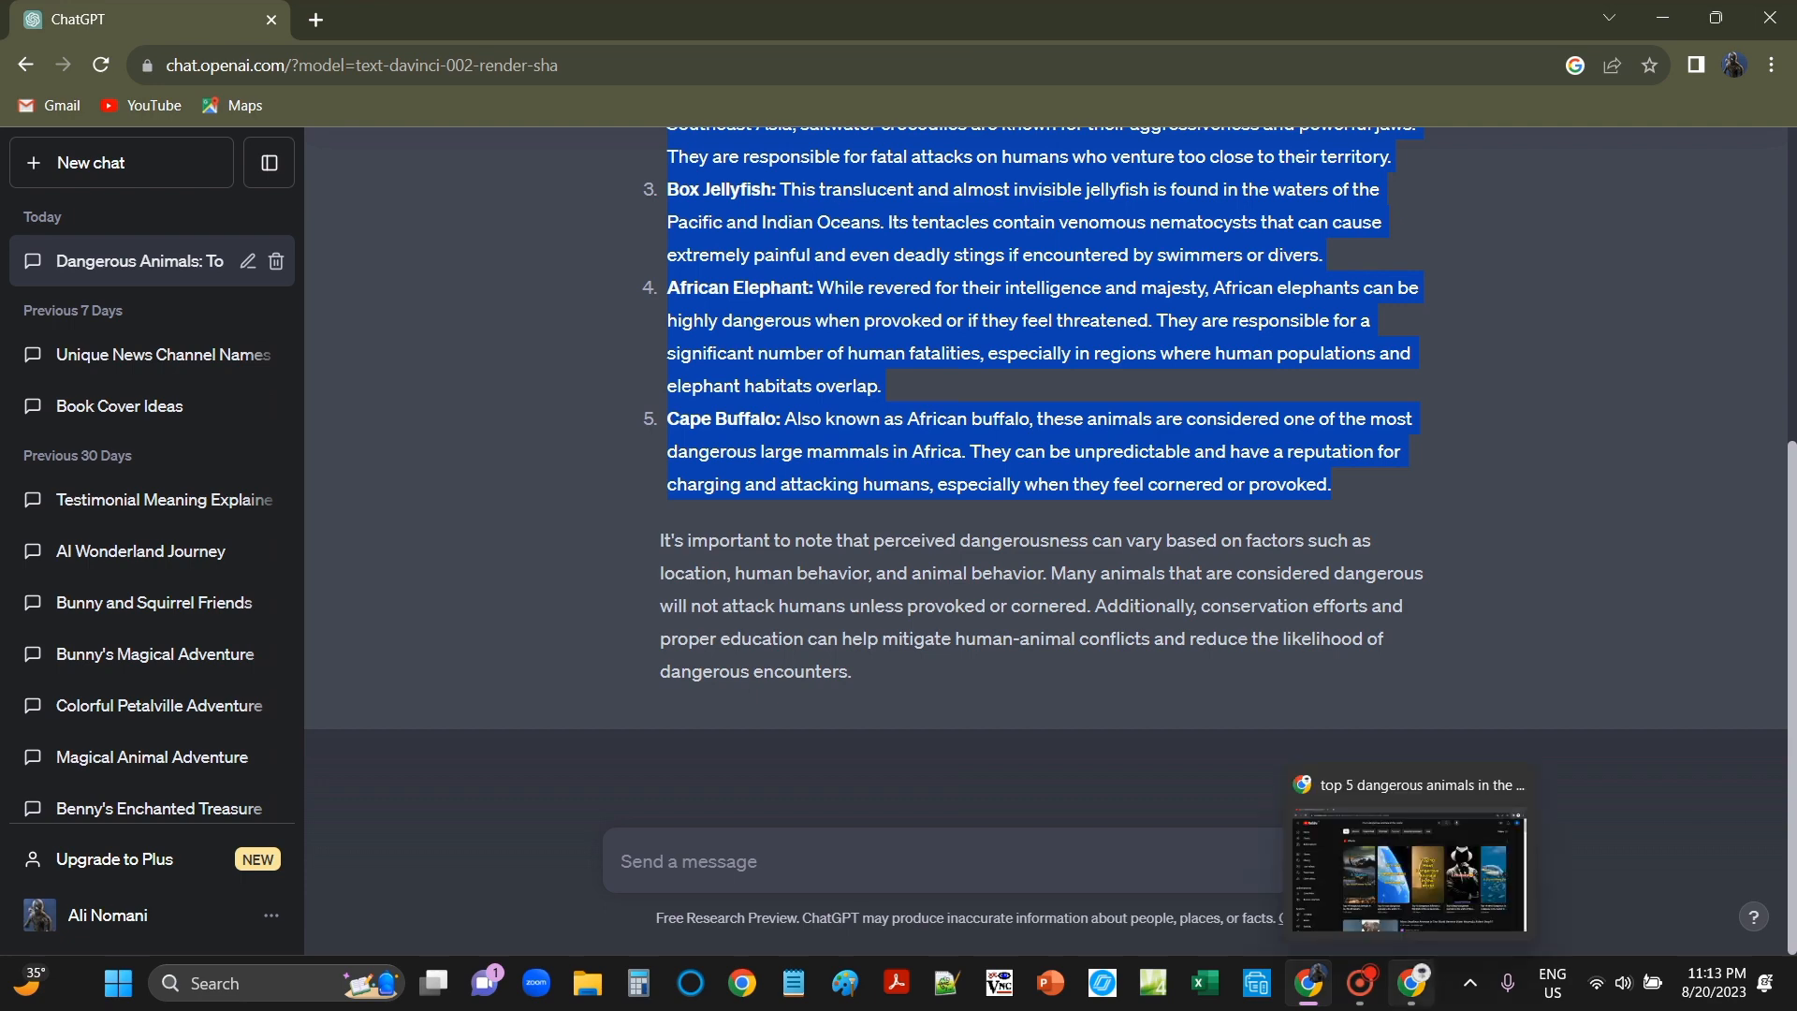
pyautogui.click(1408, 861)
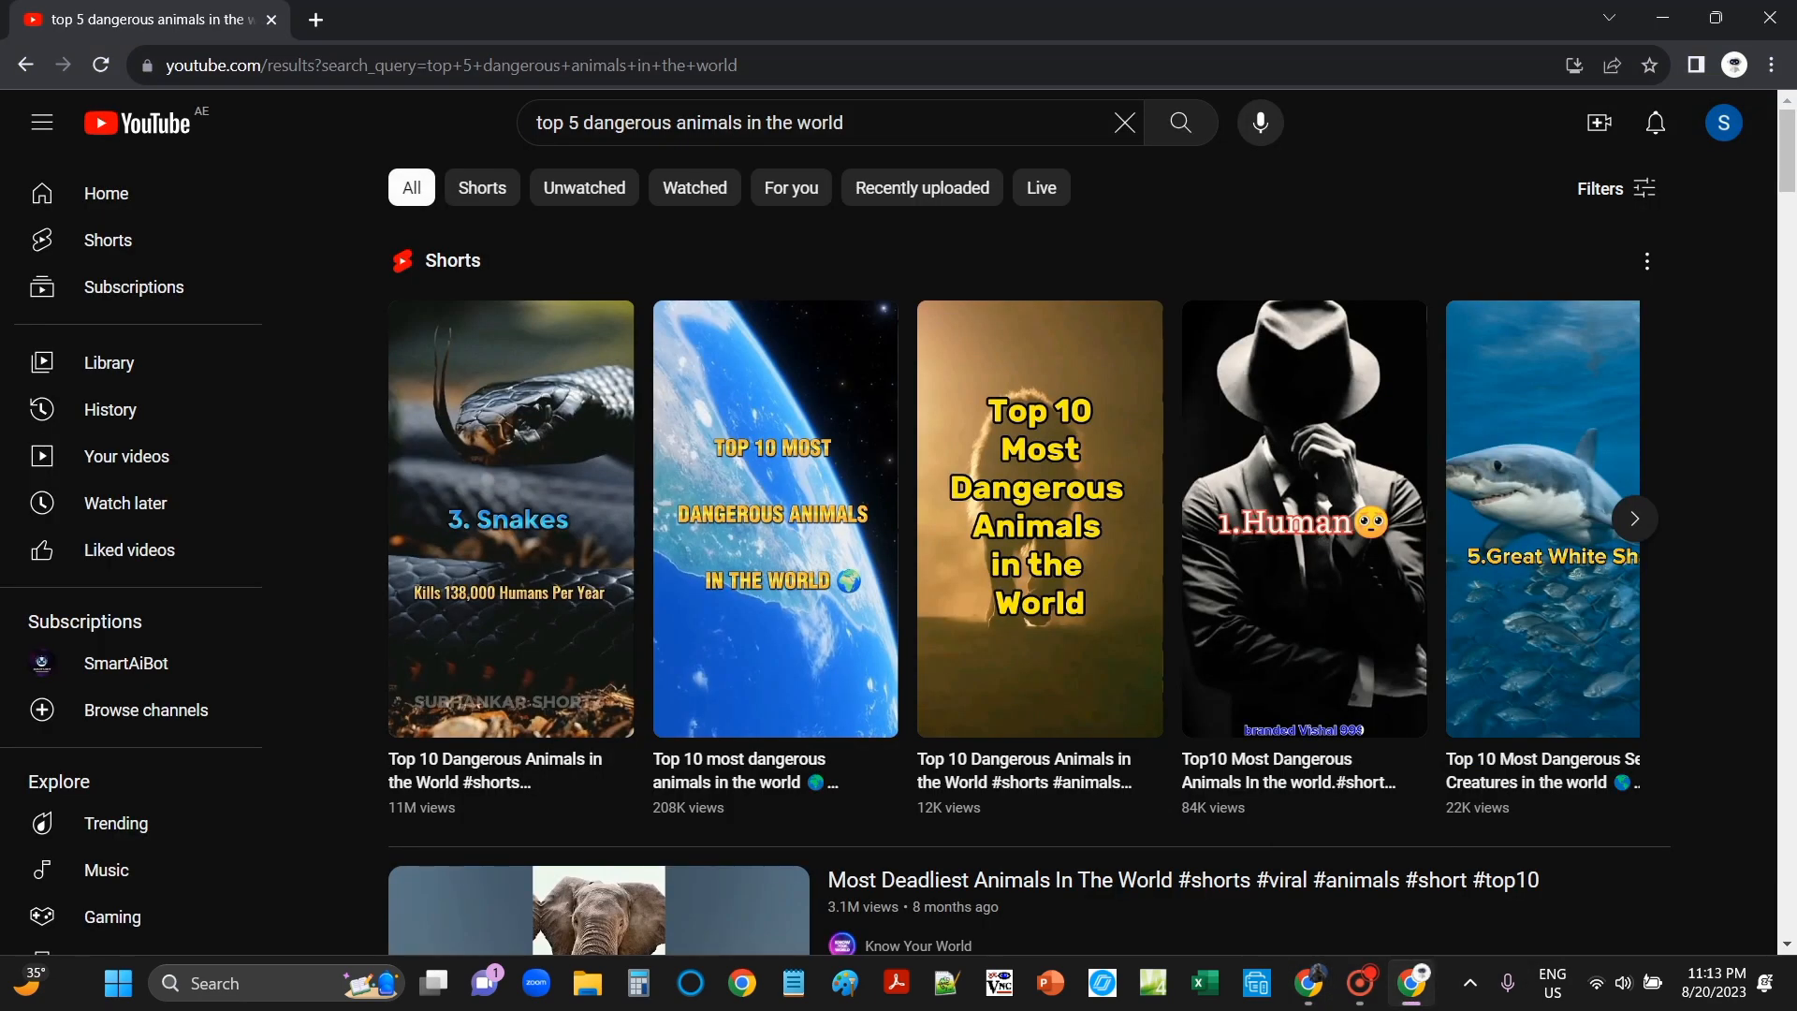
pyautogui.hotkey('ctrl', 't')
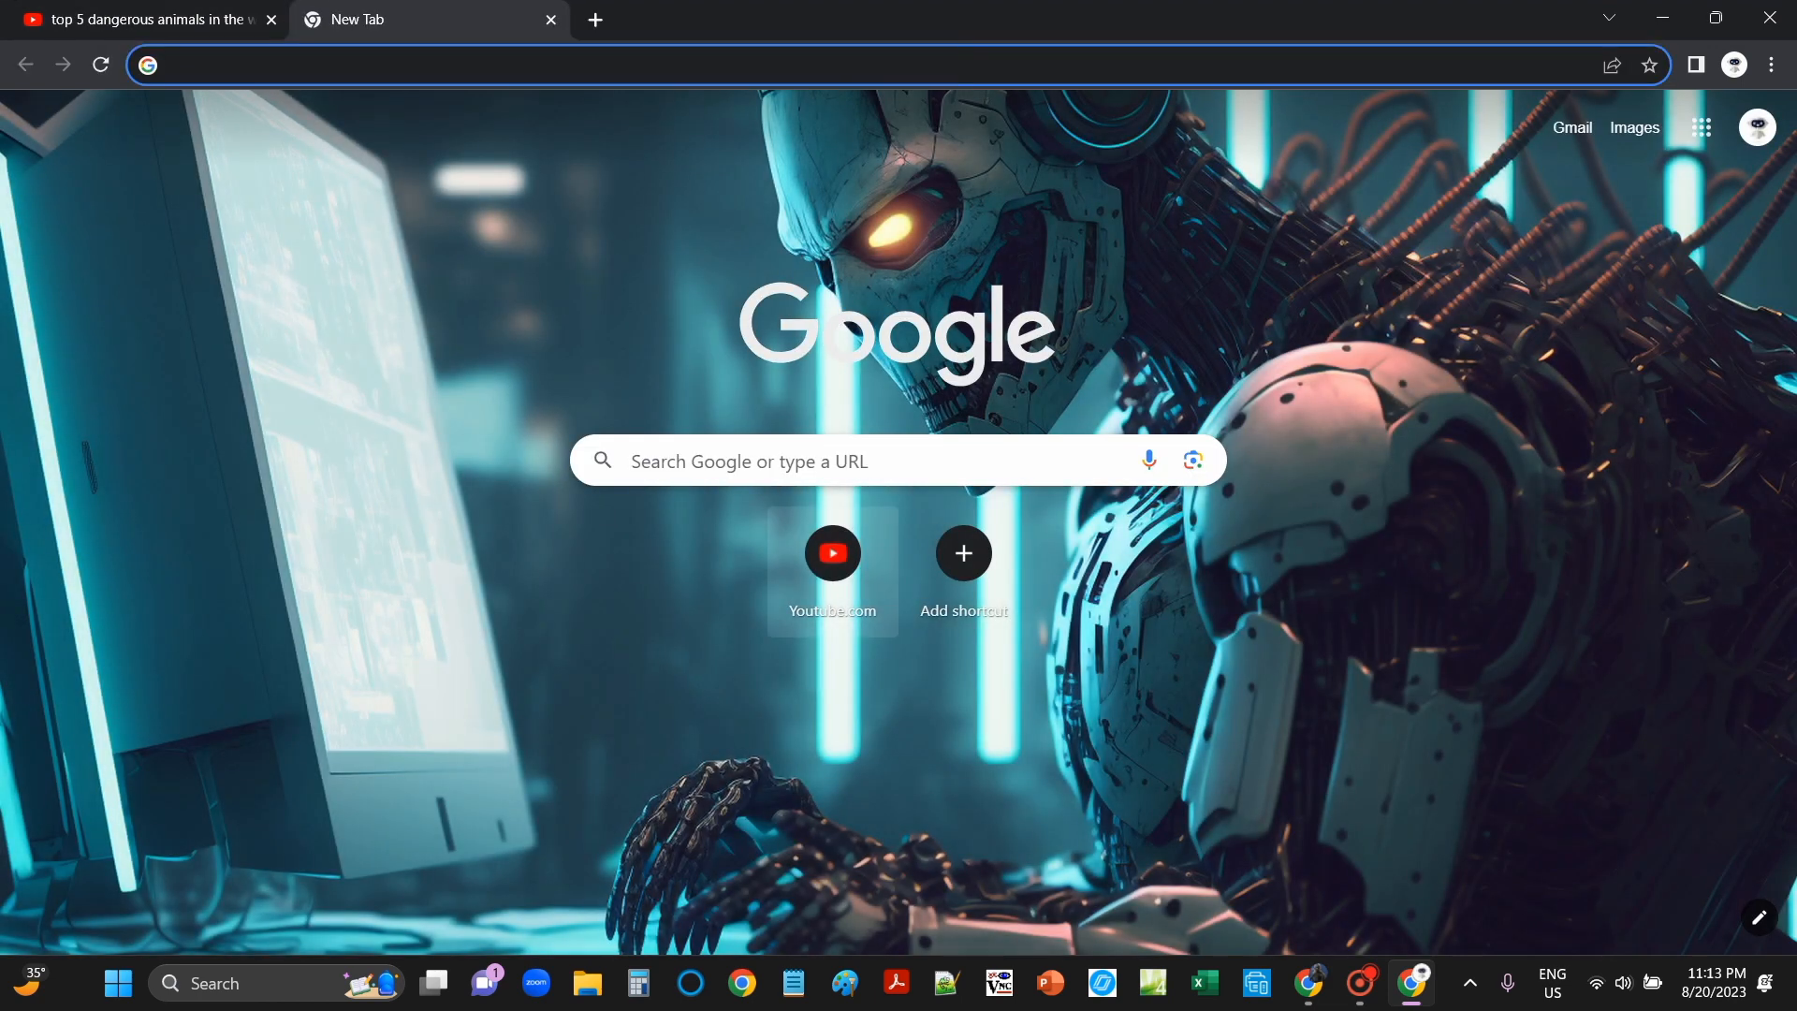
pyautogui.click(632, 460)
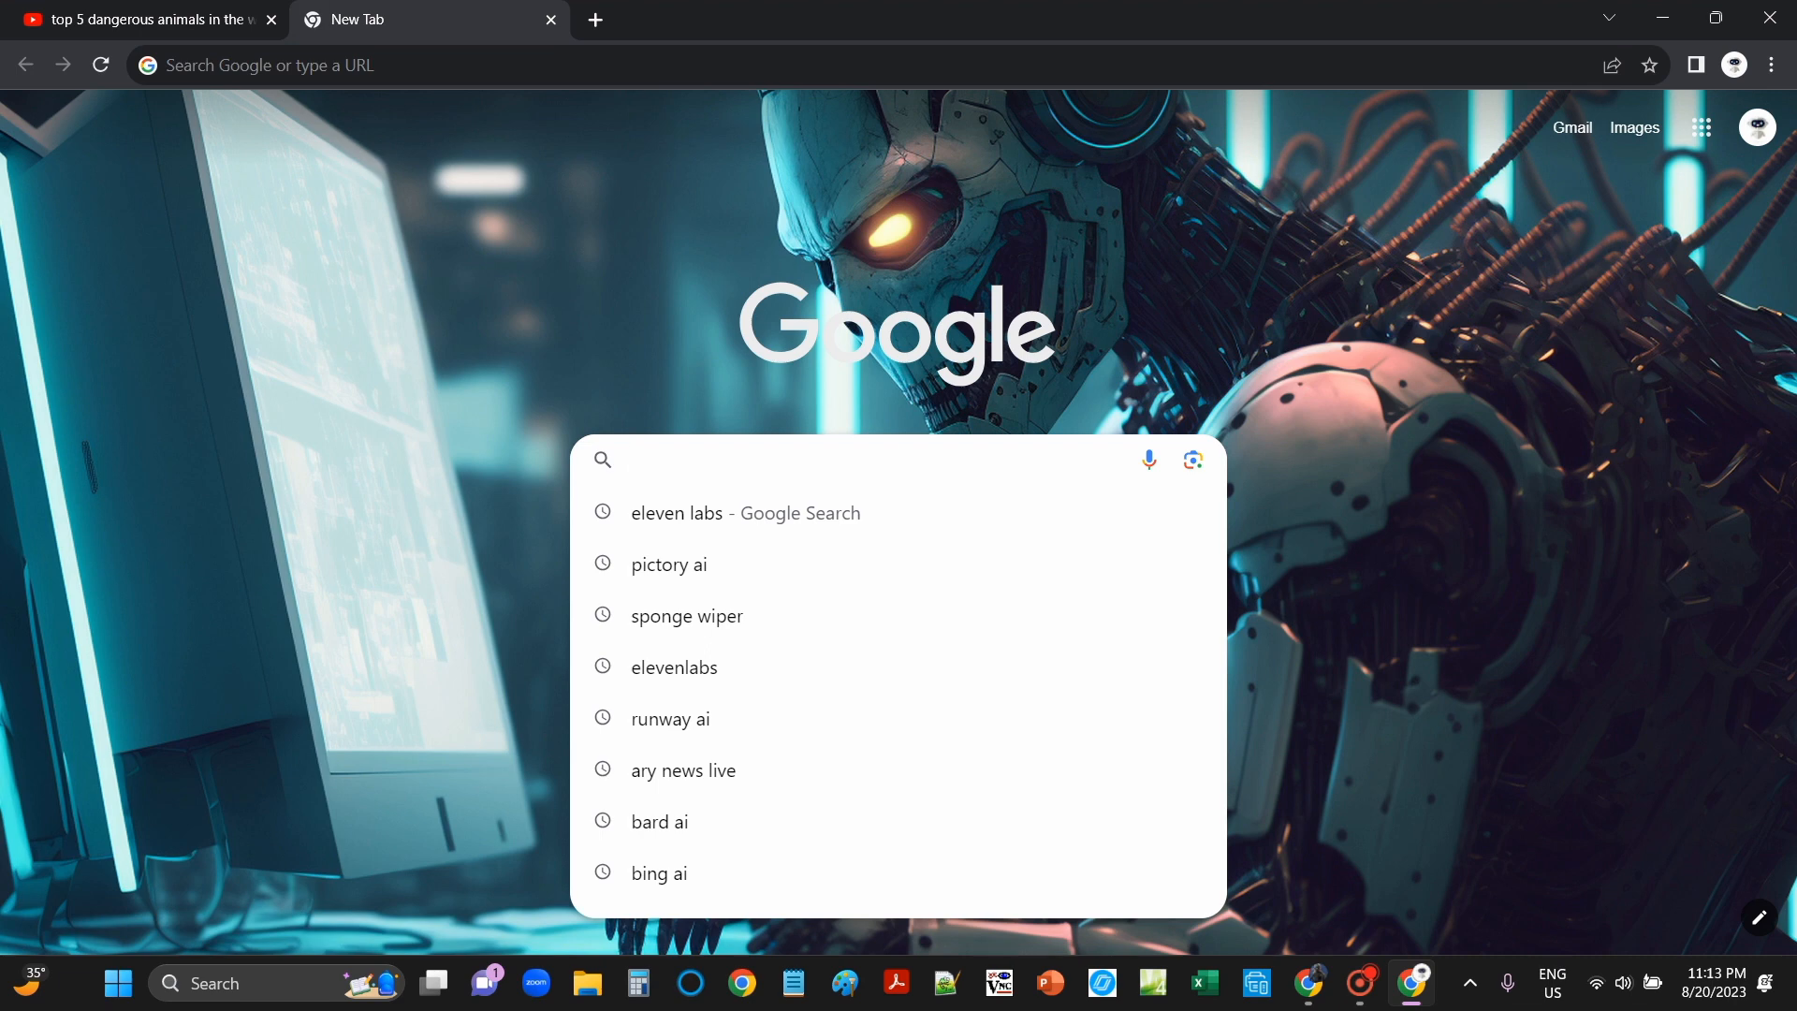
pyautogui.write('Pic')
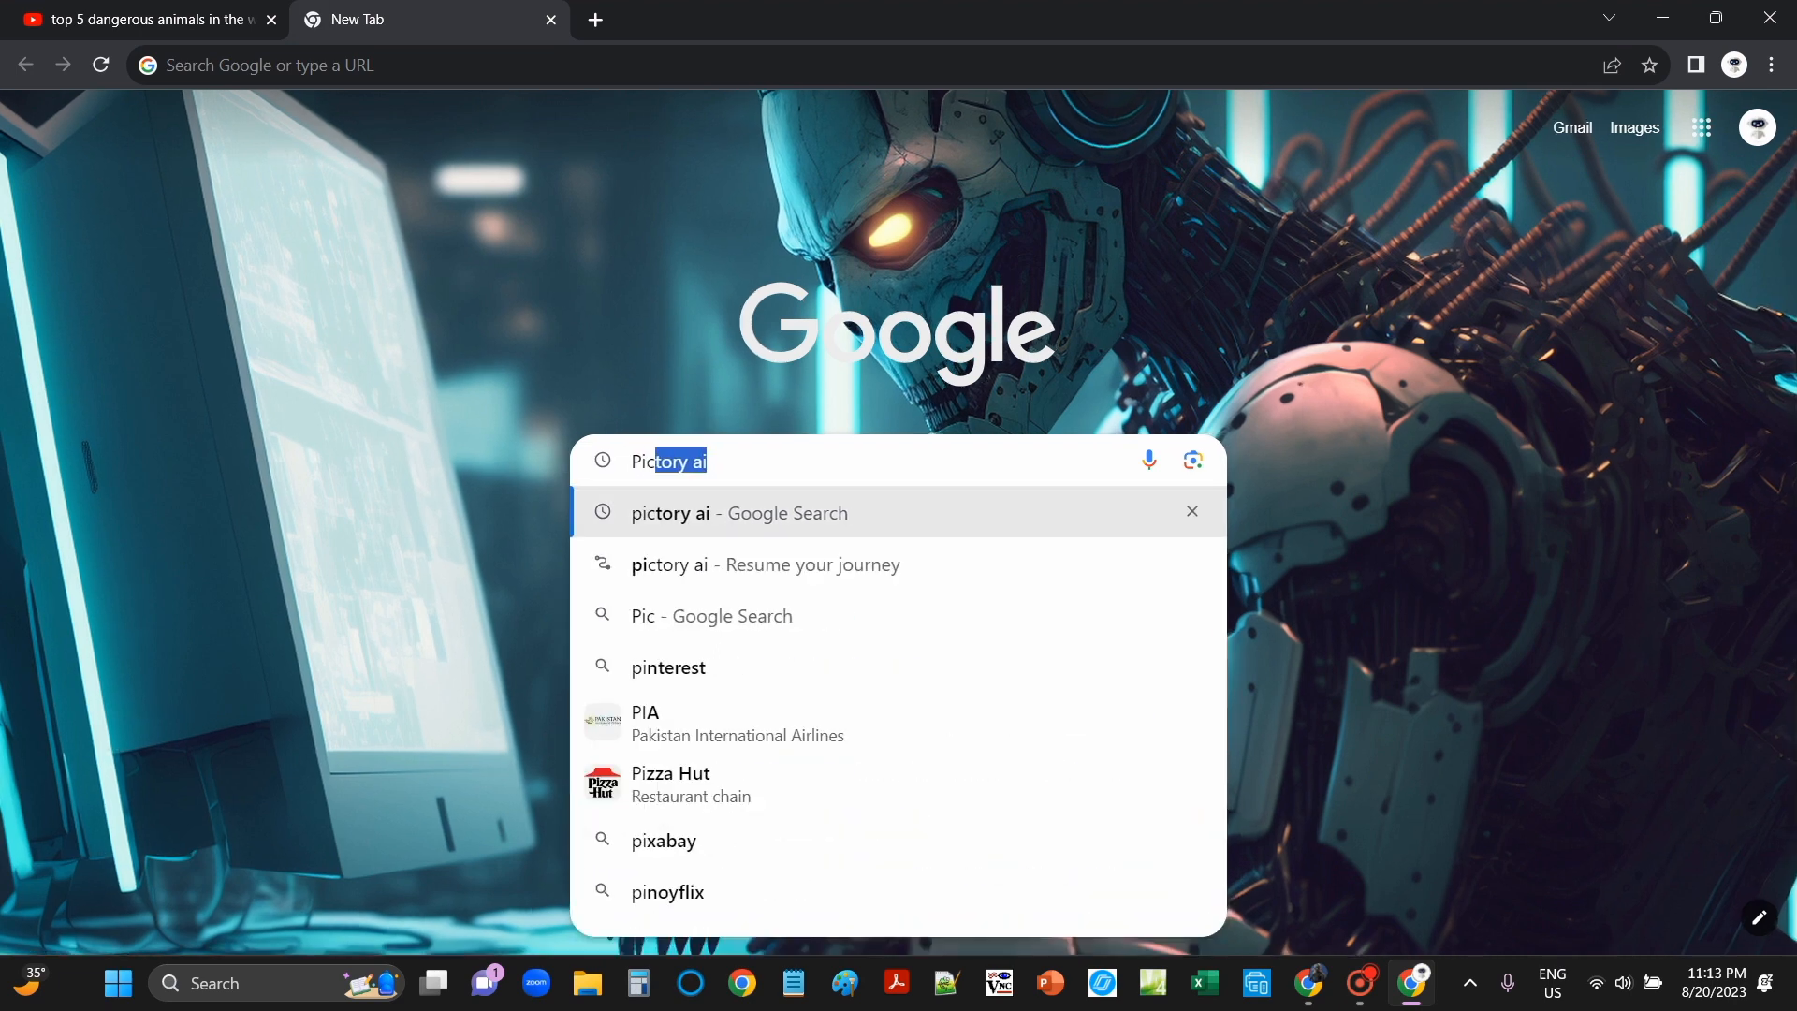
pyautogui.write('tory ai')
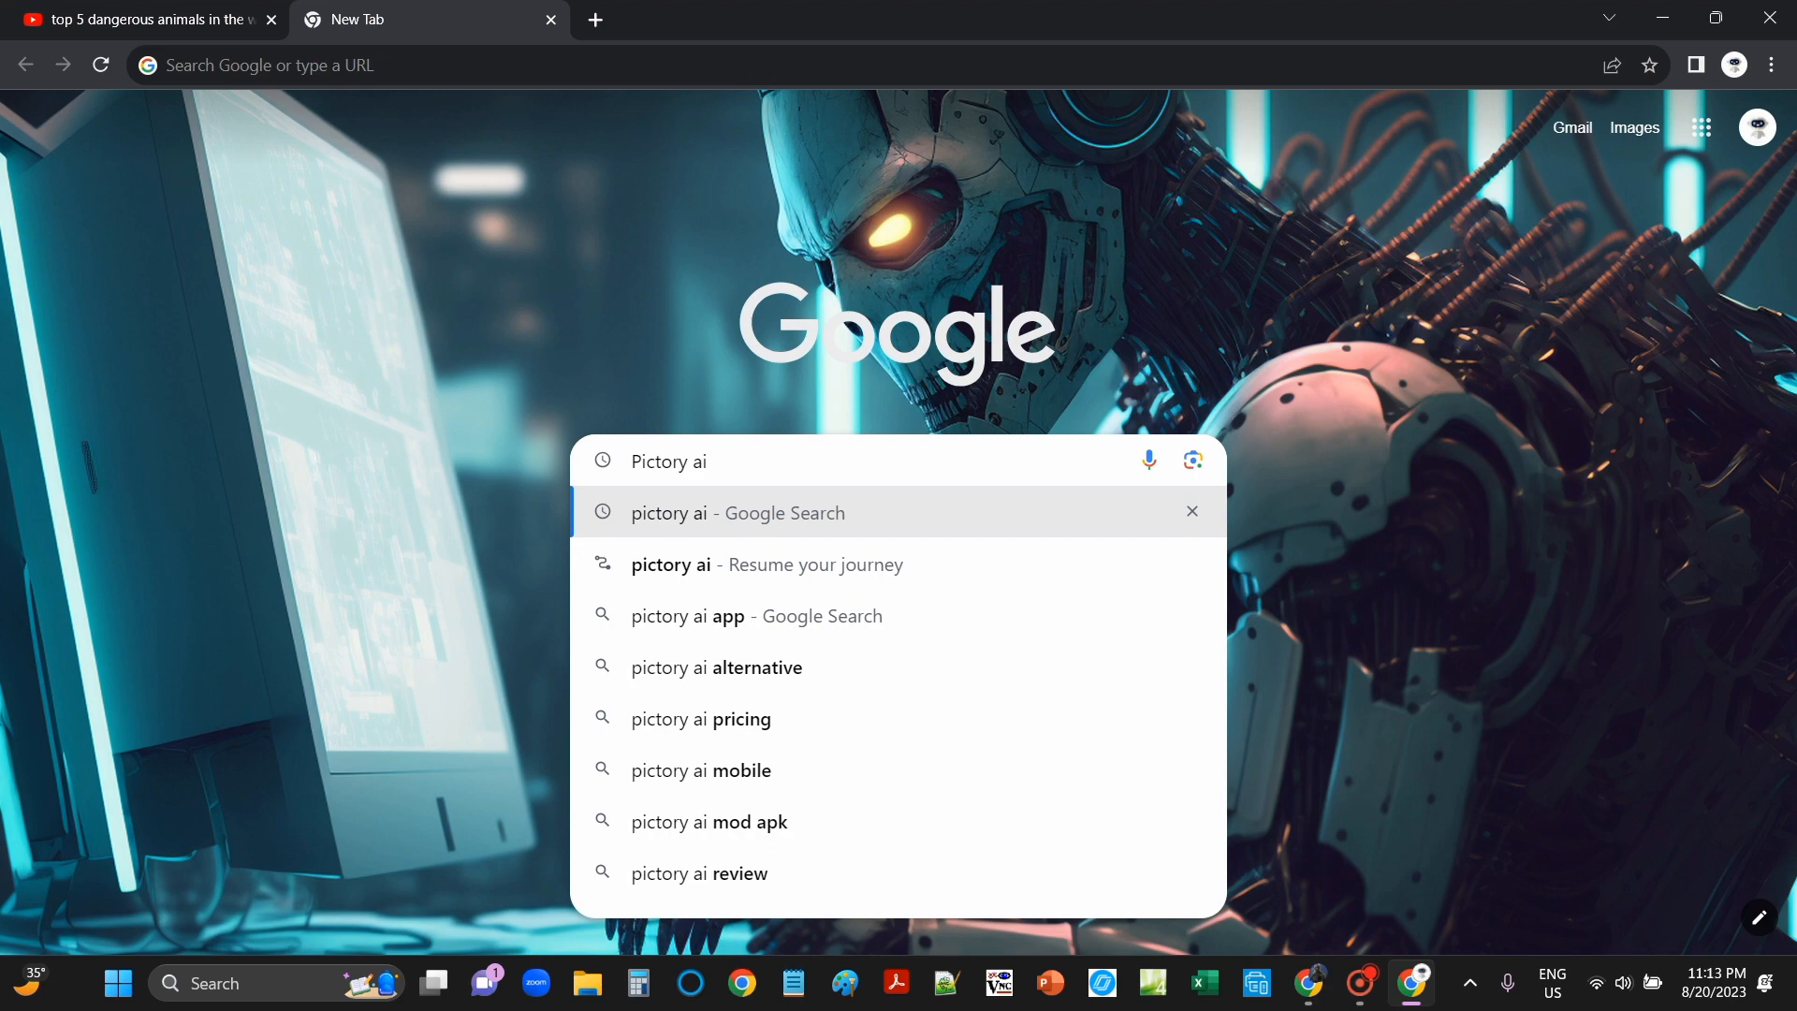
pyautogui.click(711, 512)
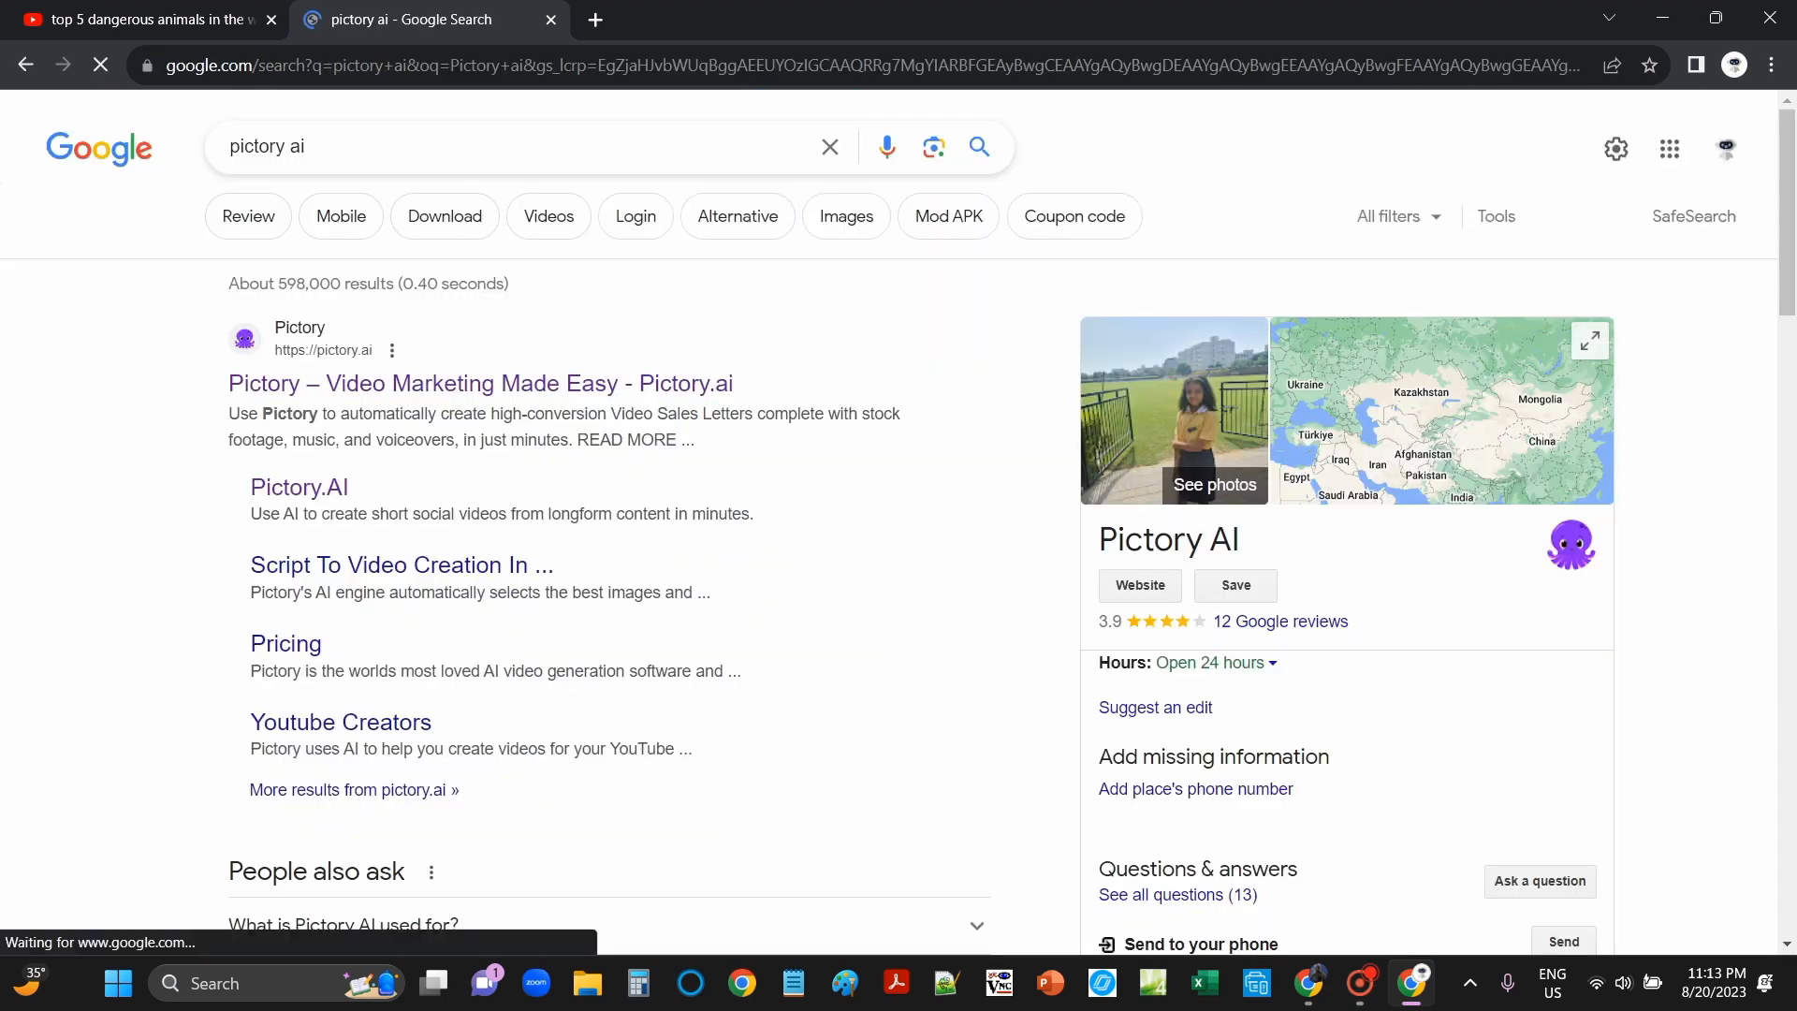
# Step: Open the pictory.ai site, start the free signup and sign up with the Google account
pyautogui.click(480, 383)
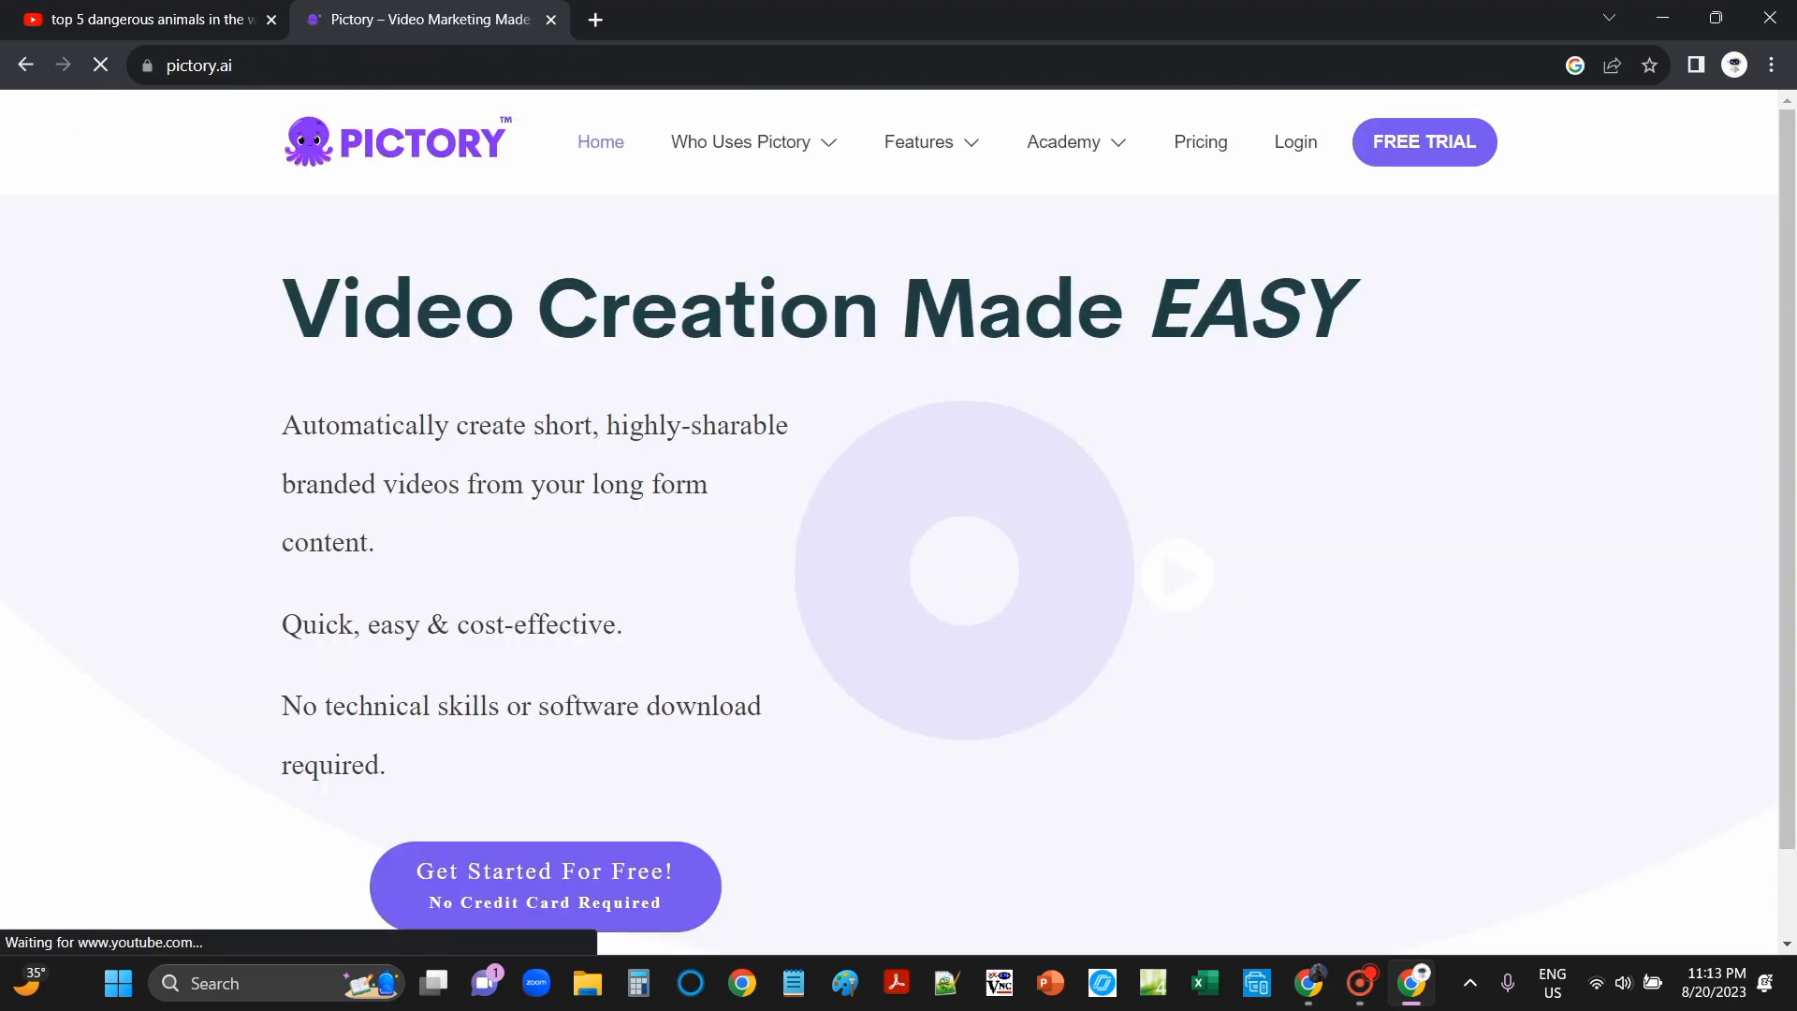
pyautogui.scroll(-5, 989, 604)
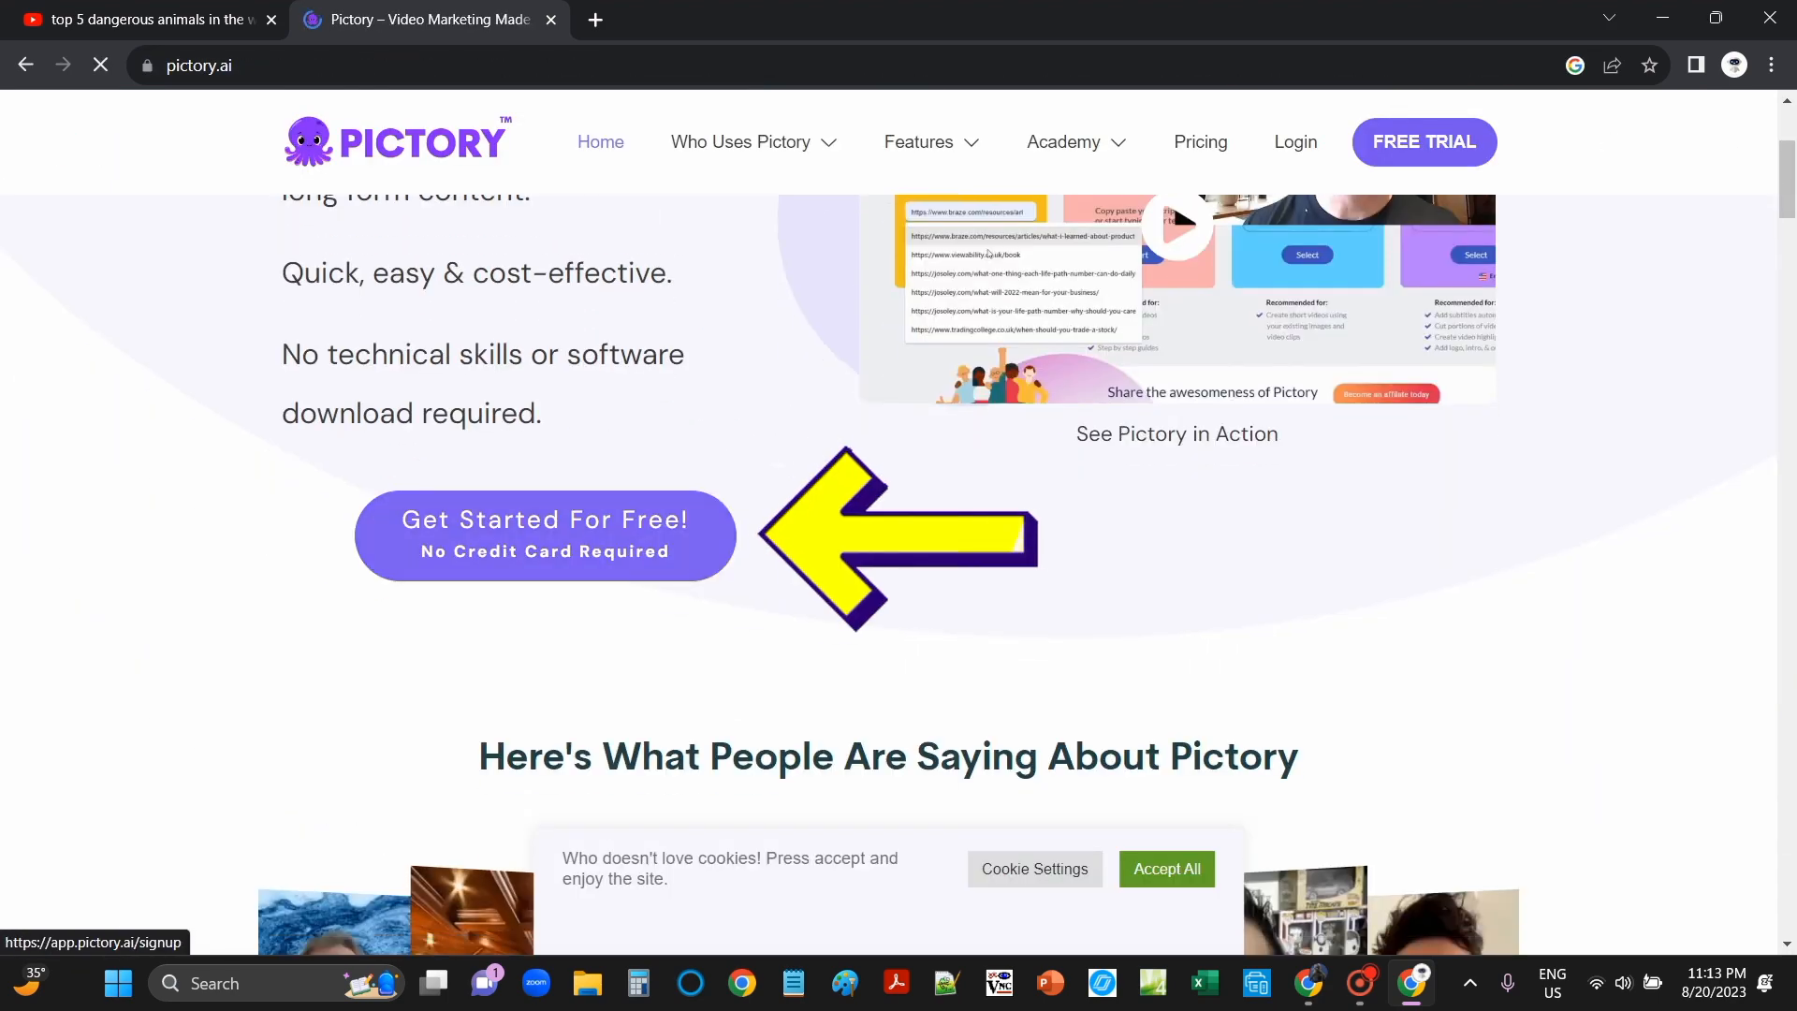
pyautogui.click(562, 545)
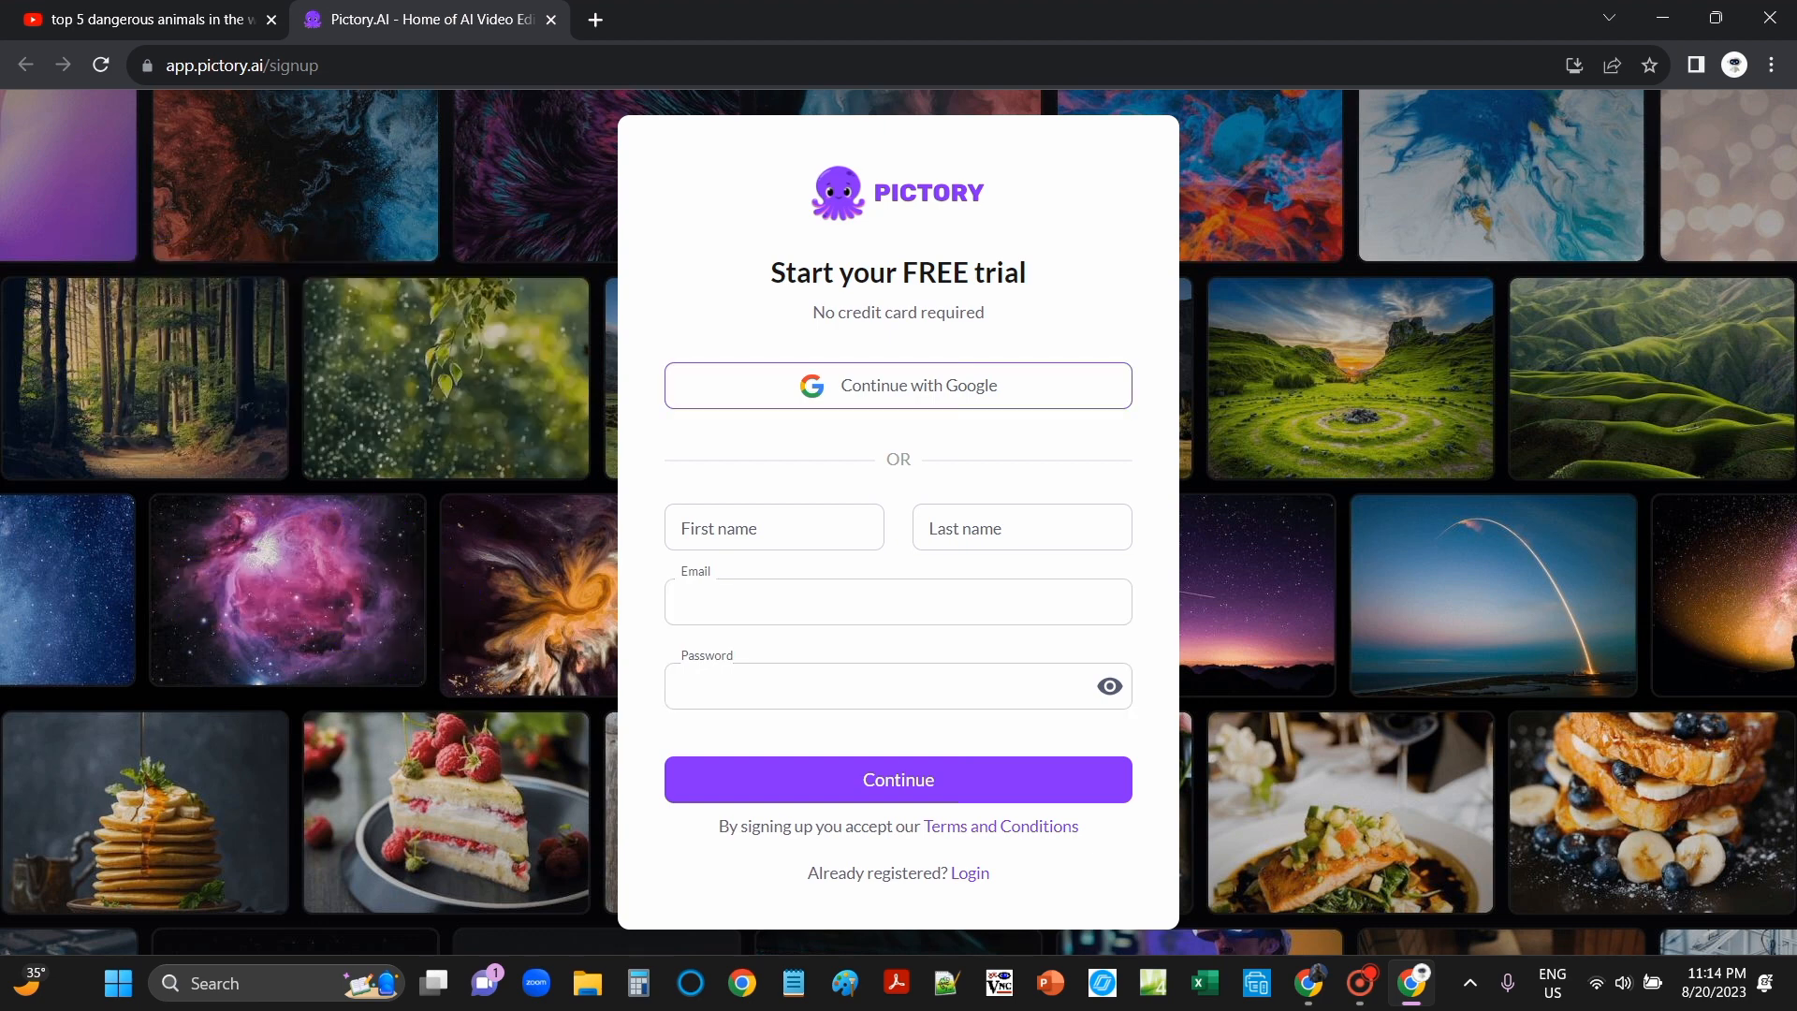
pyautogui.press('Return')
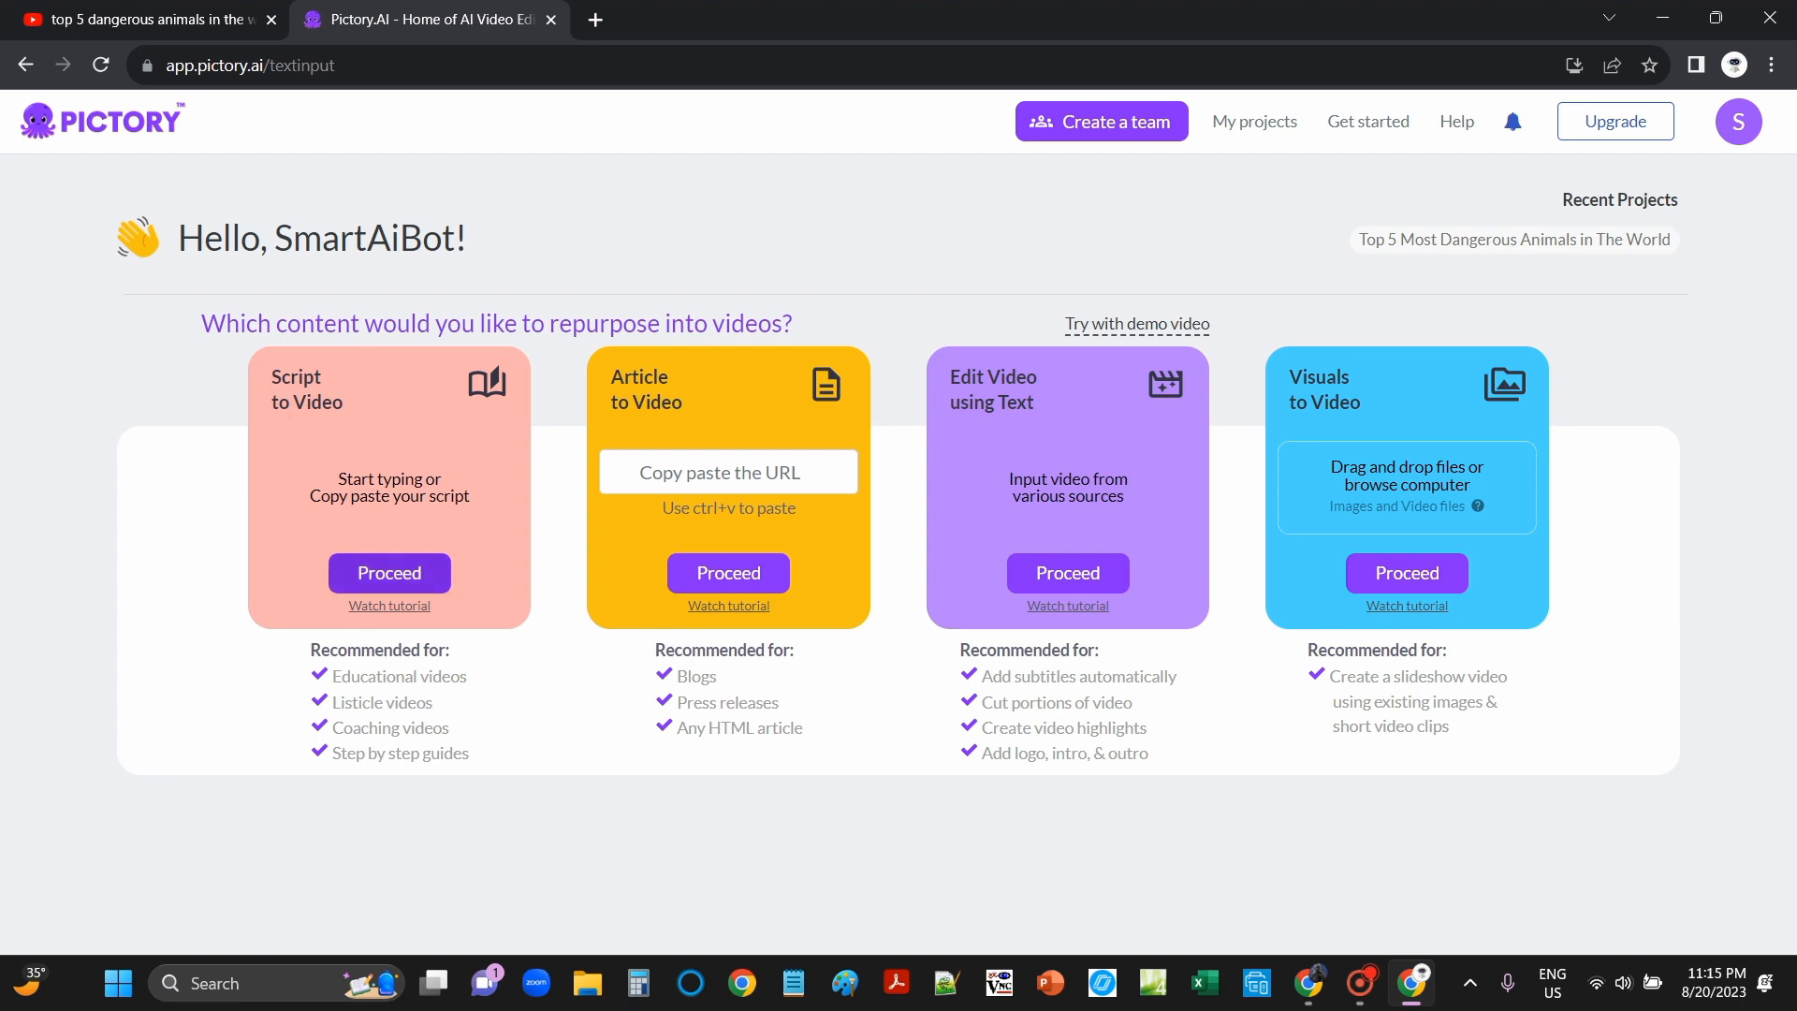
# Step: Start a Script to Video project, paste the five-animal script, and name it 'Top 5 Most Dangerous Animals in the world'
pyautogui.click(389, 572)
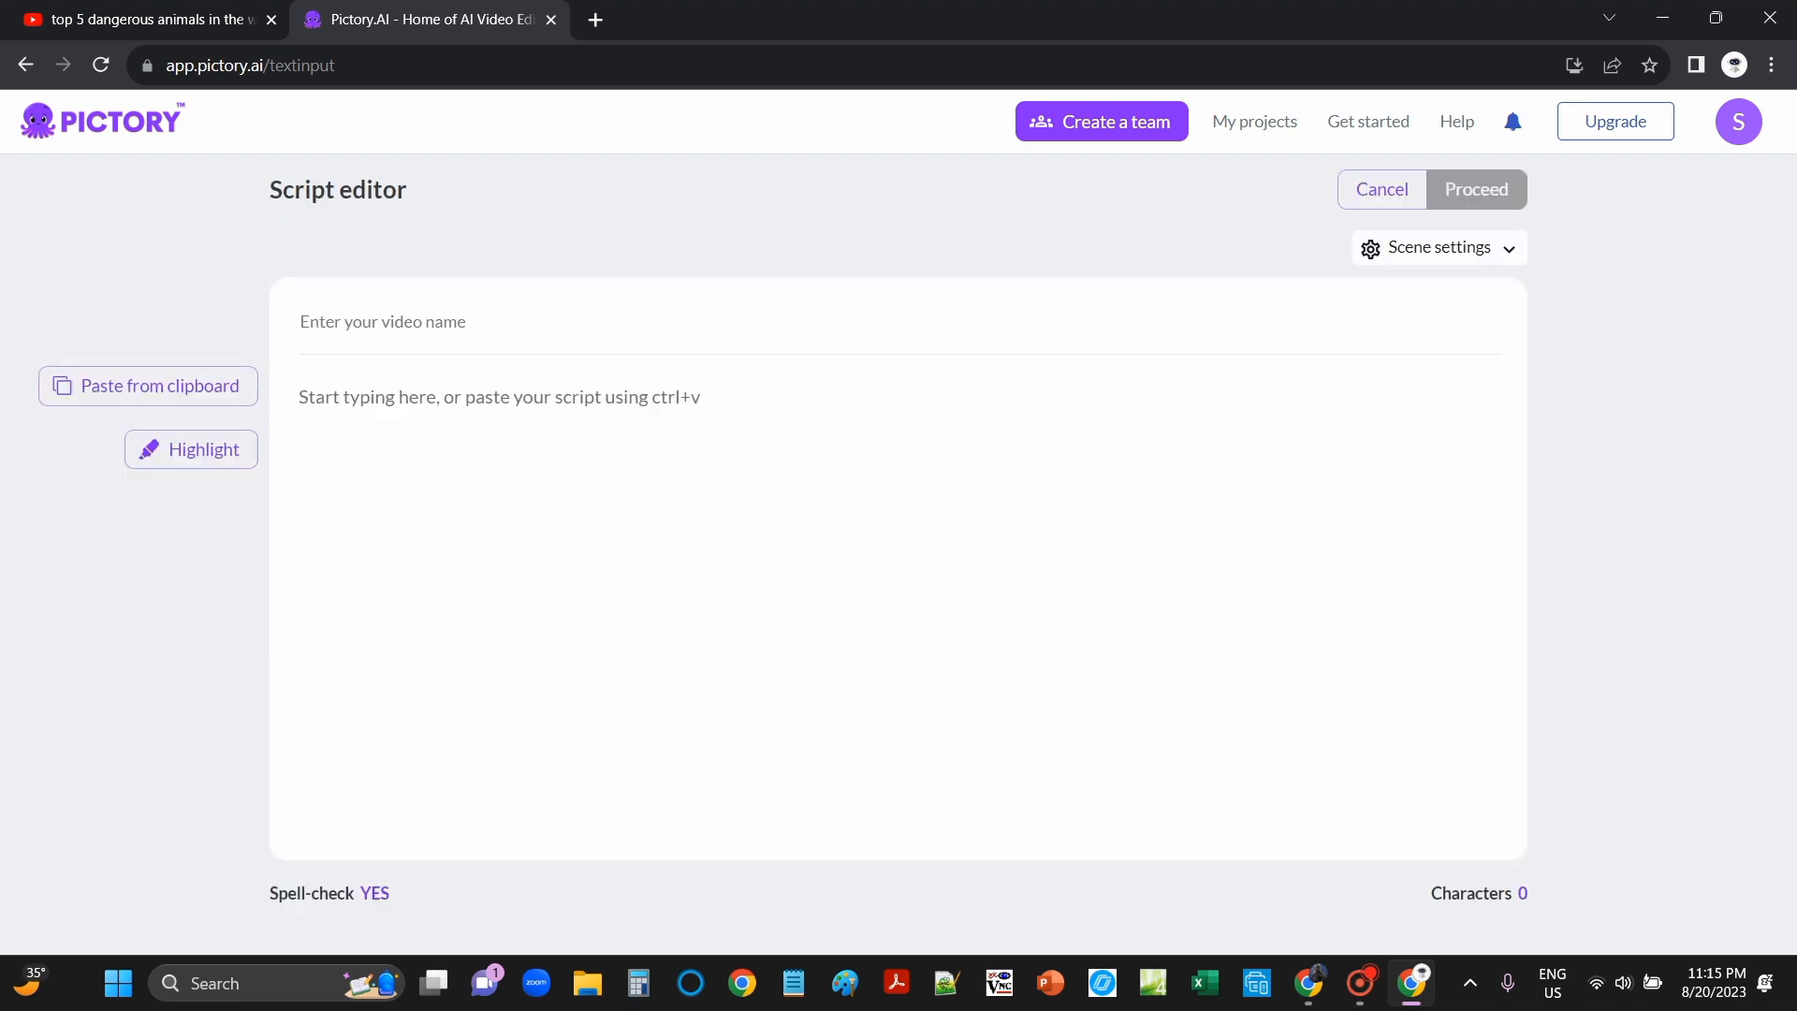
pyautogui.click(651, 422)
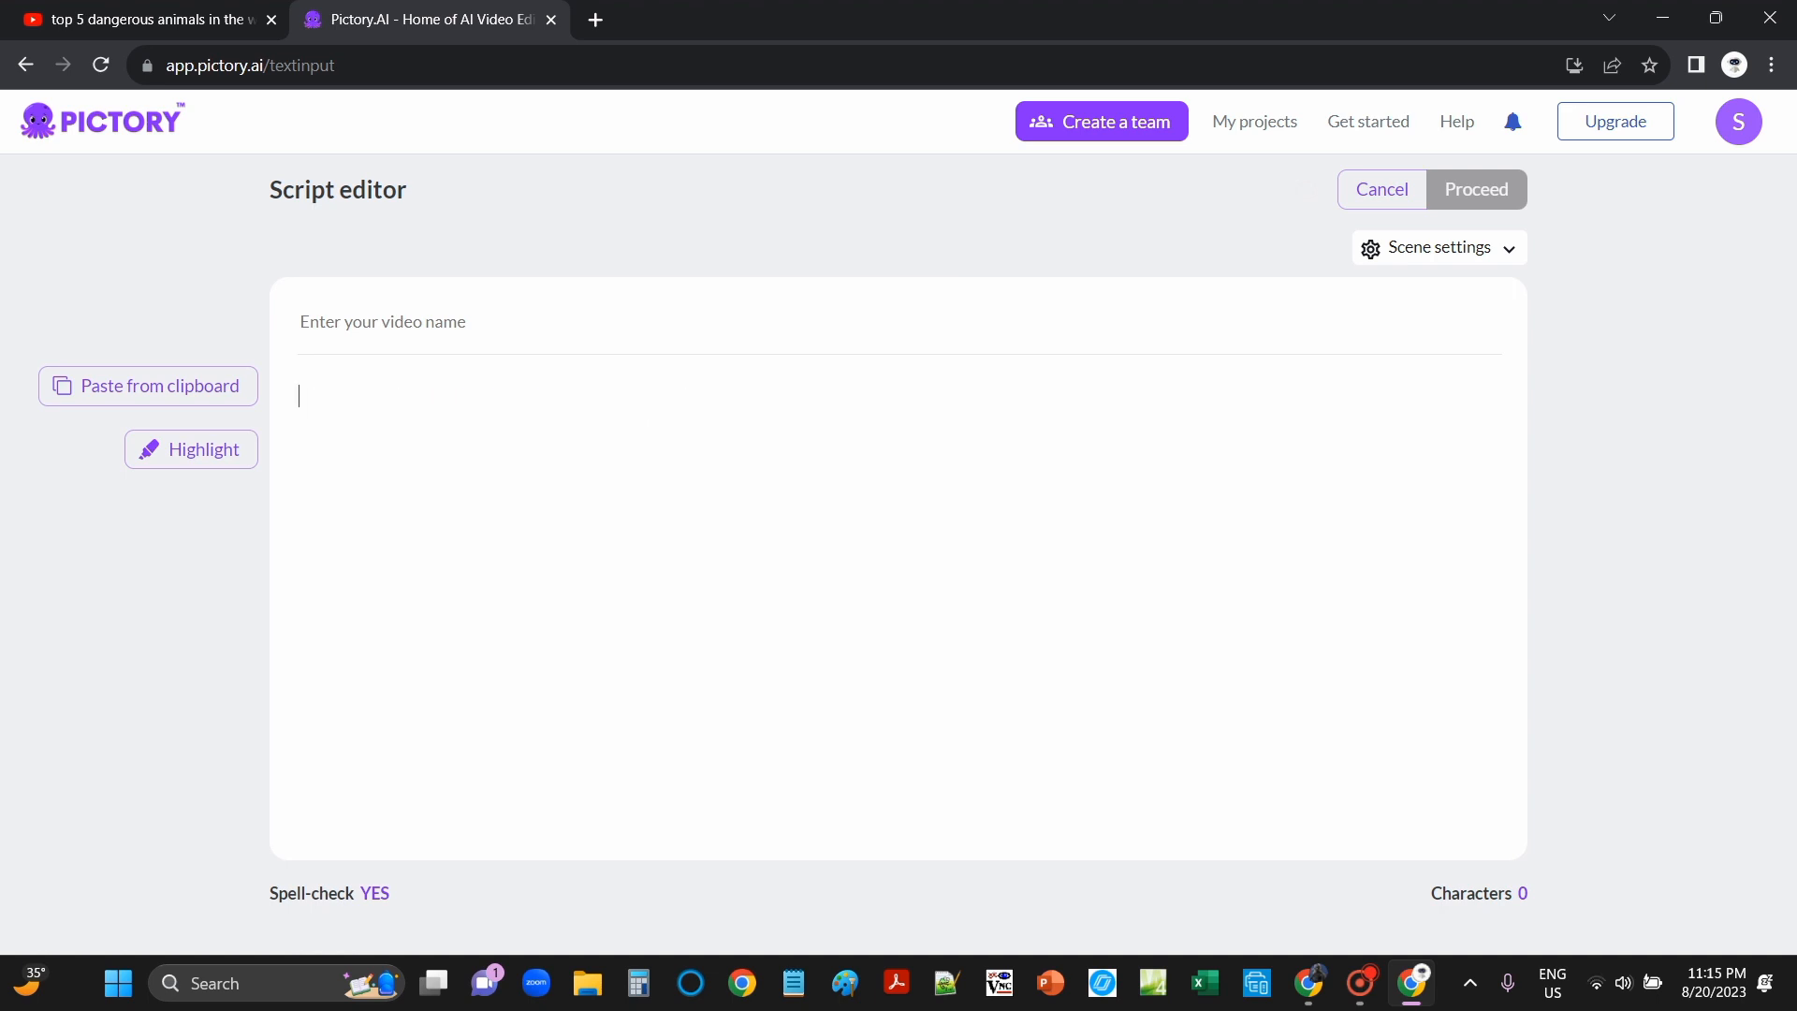
pyautogui.hotkey('ctrl', 'v')
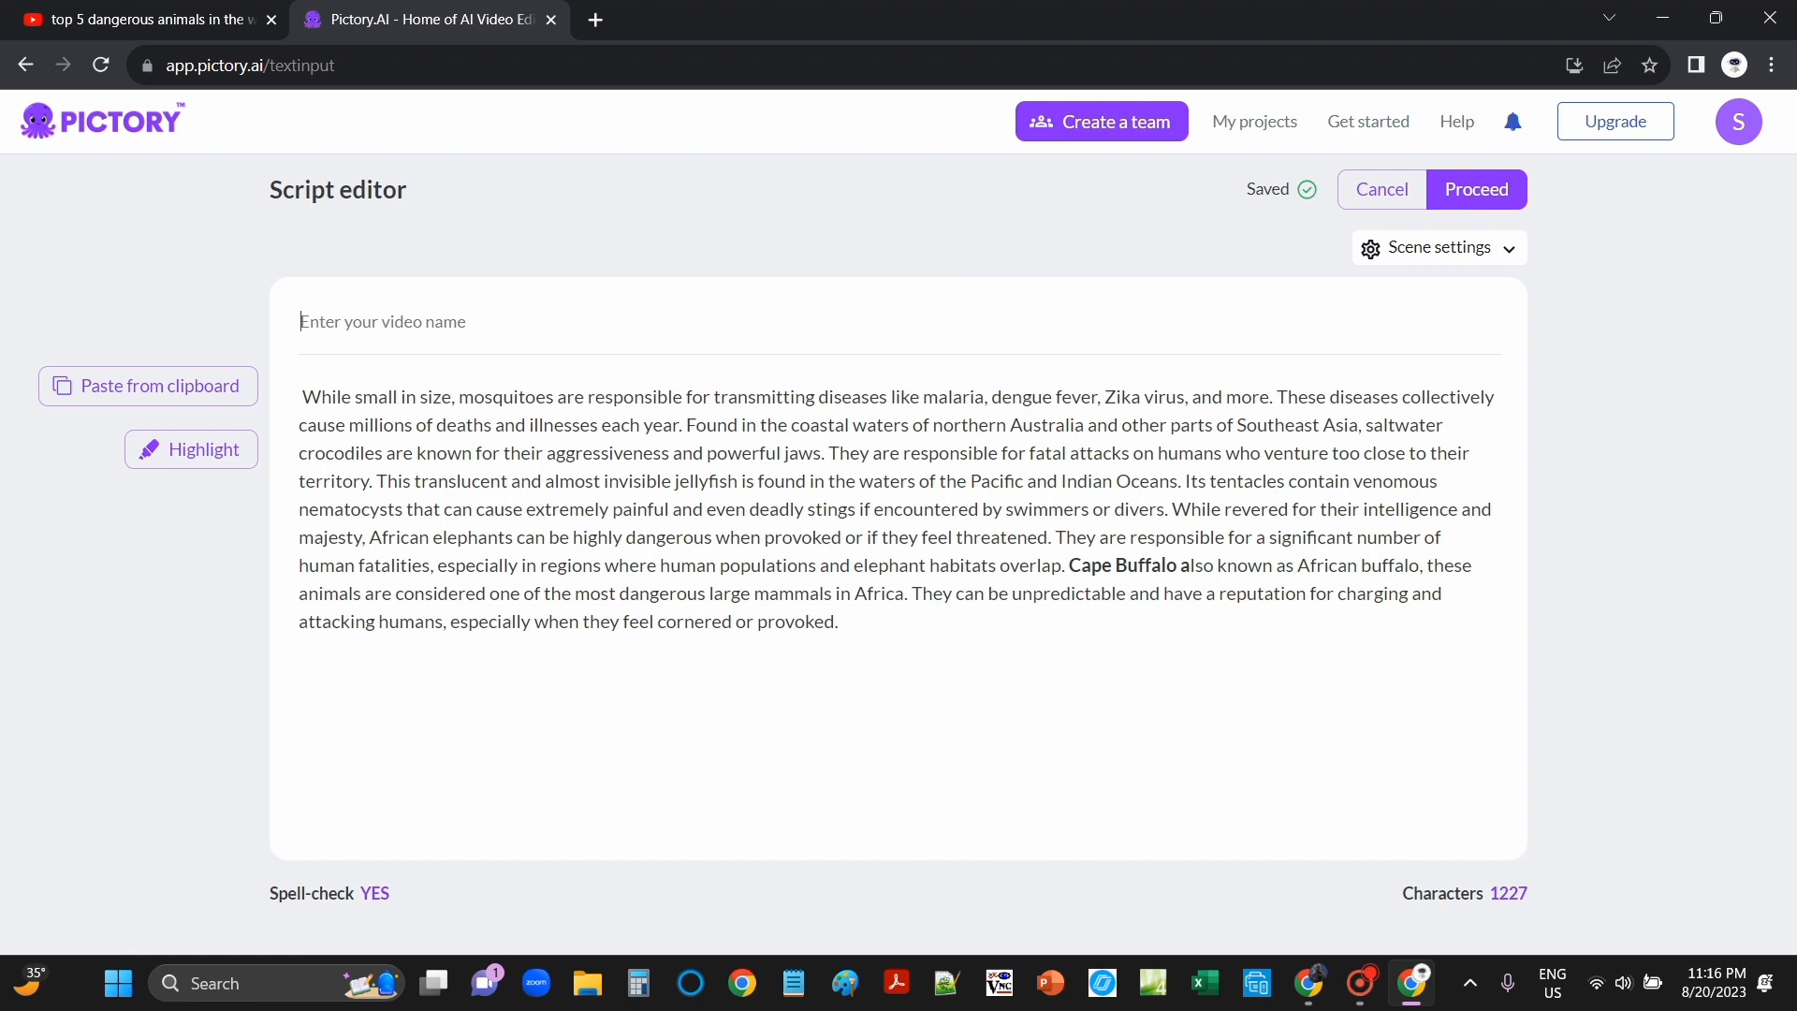
pyautogui.write('Top 5 Most Dangerous Animals in the world')
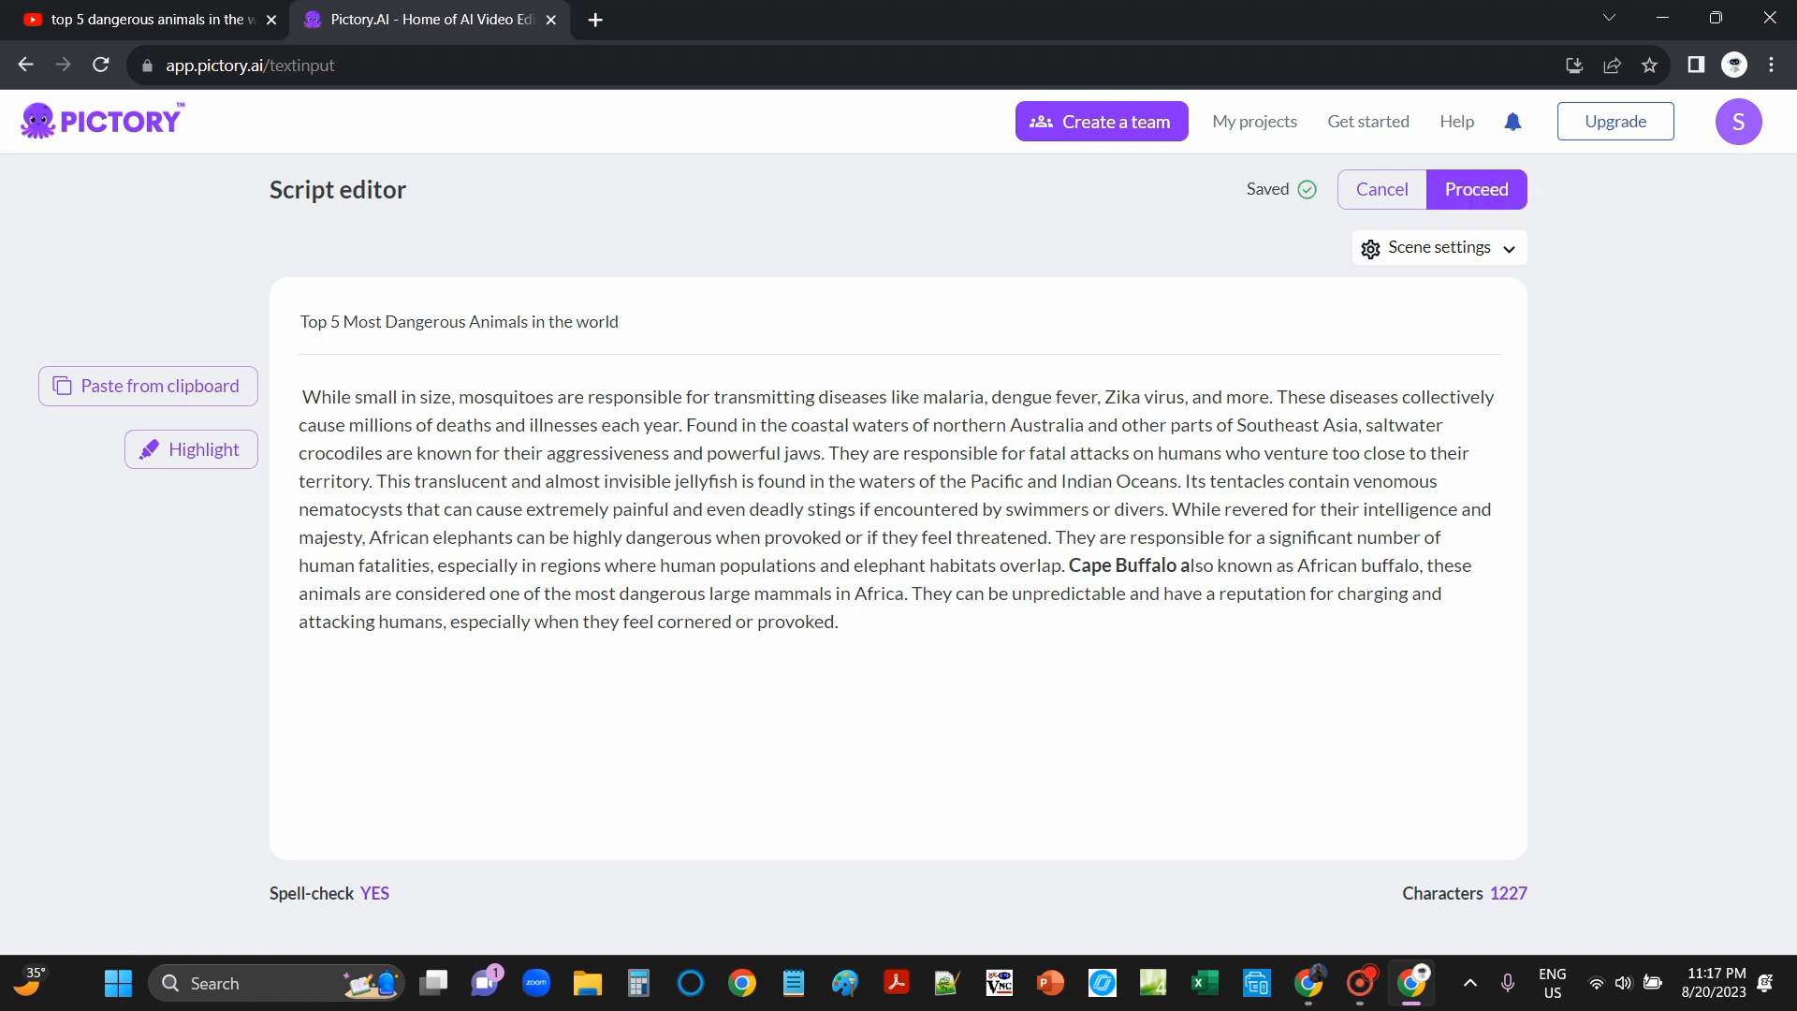
# Step: Paste the welcome intro before 'While', end it with a period, and proceed to templates
pyautogui.click(300, 397)
pyautogui.press('Delete')
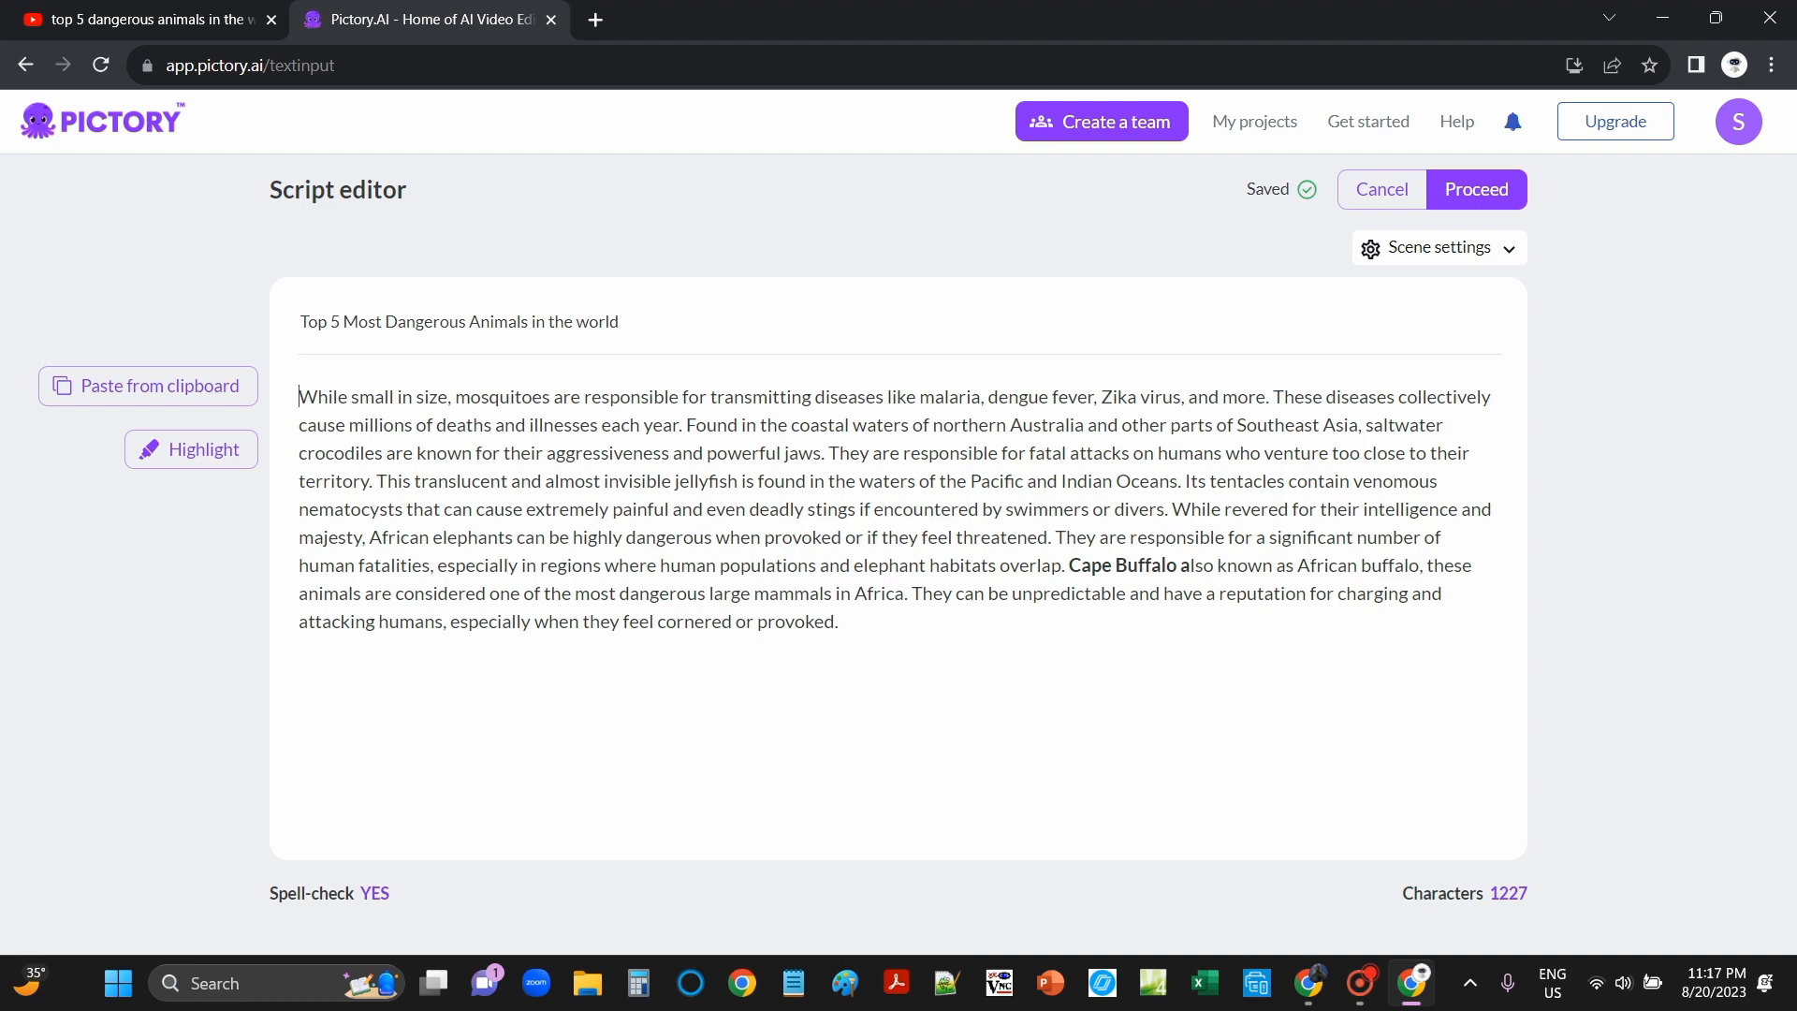
pyautogui.write("Hi Guys, Welcome Back to my channel! In this video we will discuss the Top 5 Most Dangerous Animals in the World. So sit back, relax and let's get started")
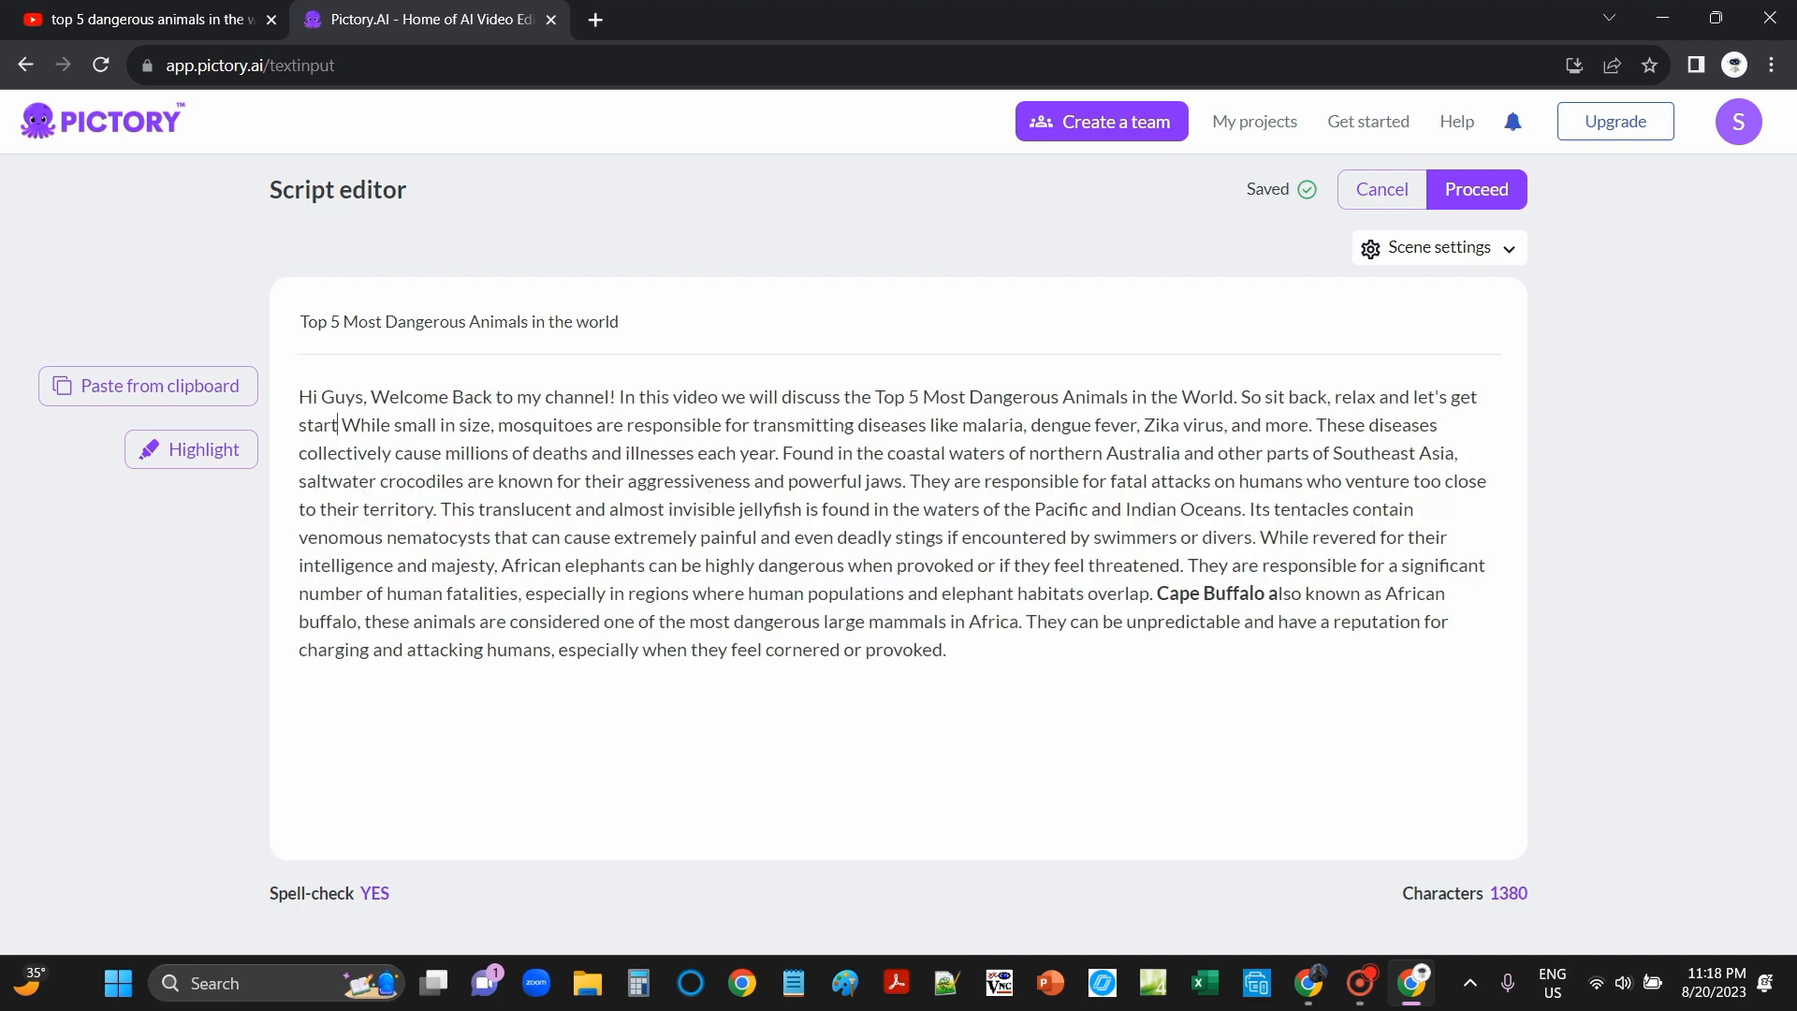
pyautogui.write('.')
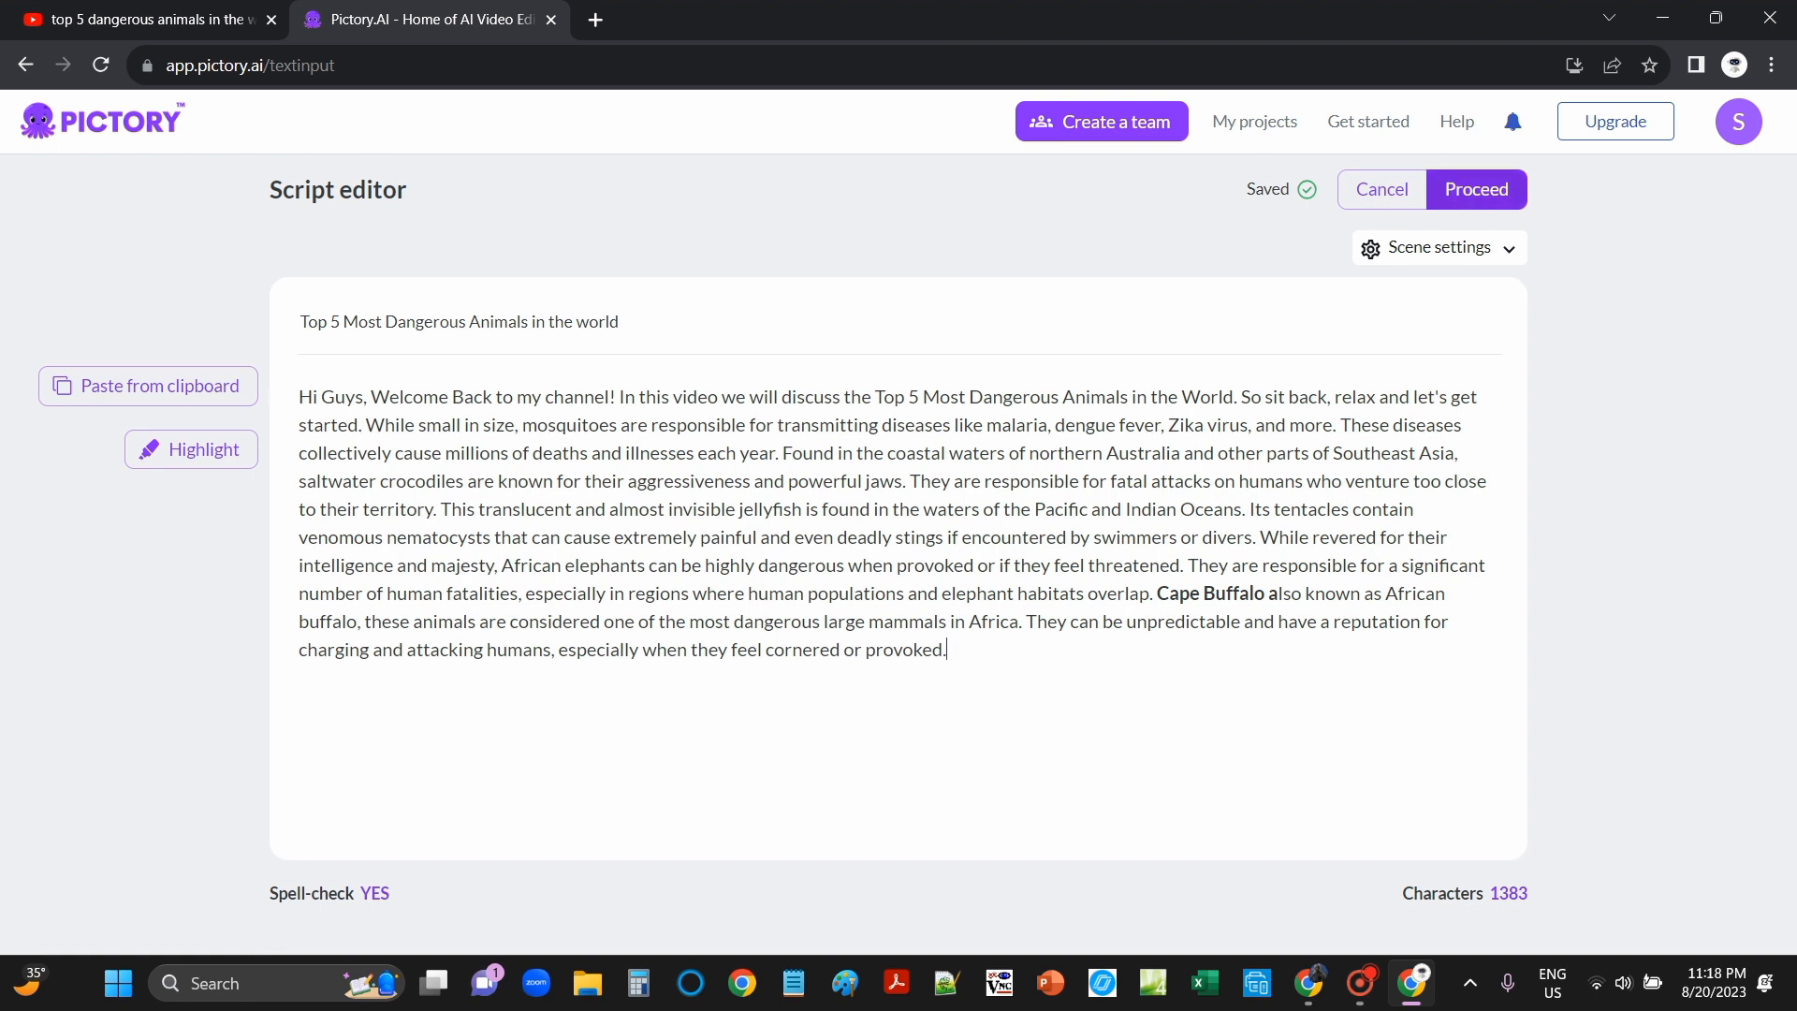
pyautogui.click(1476, 189)
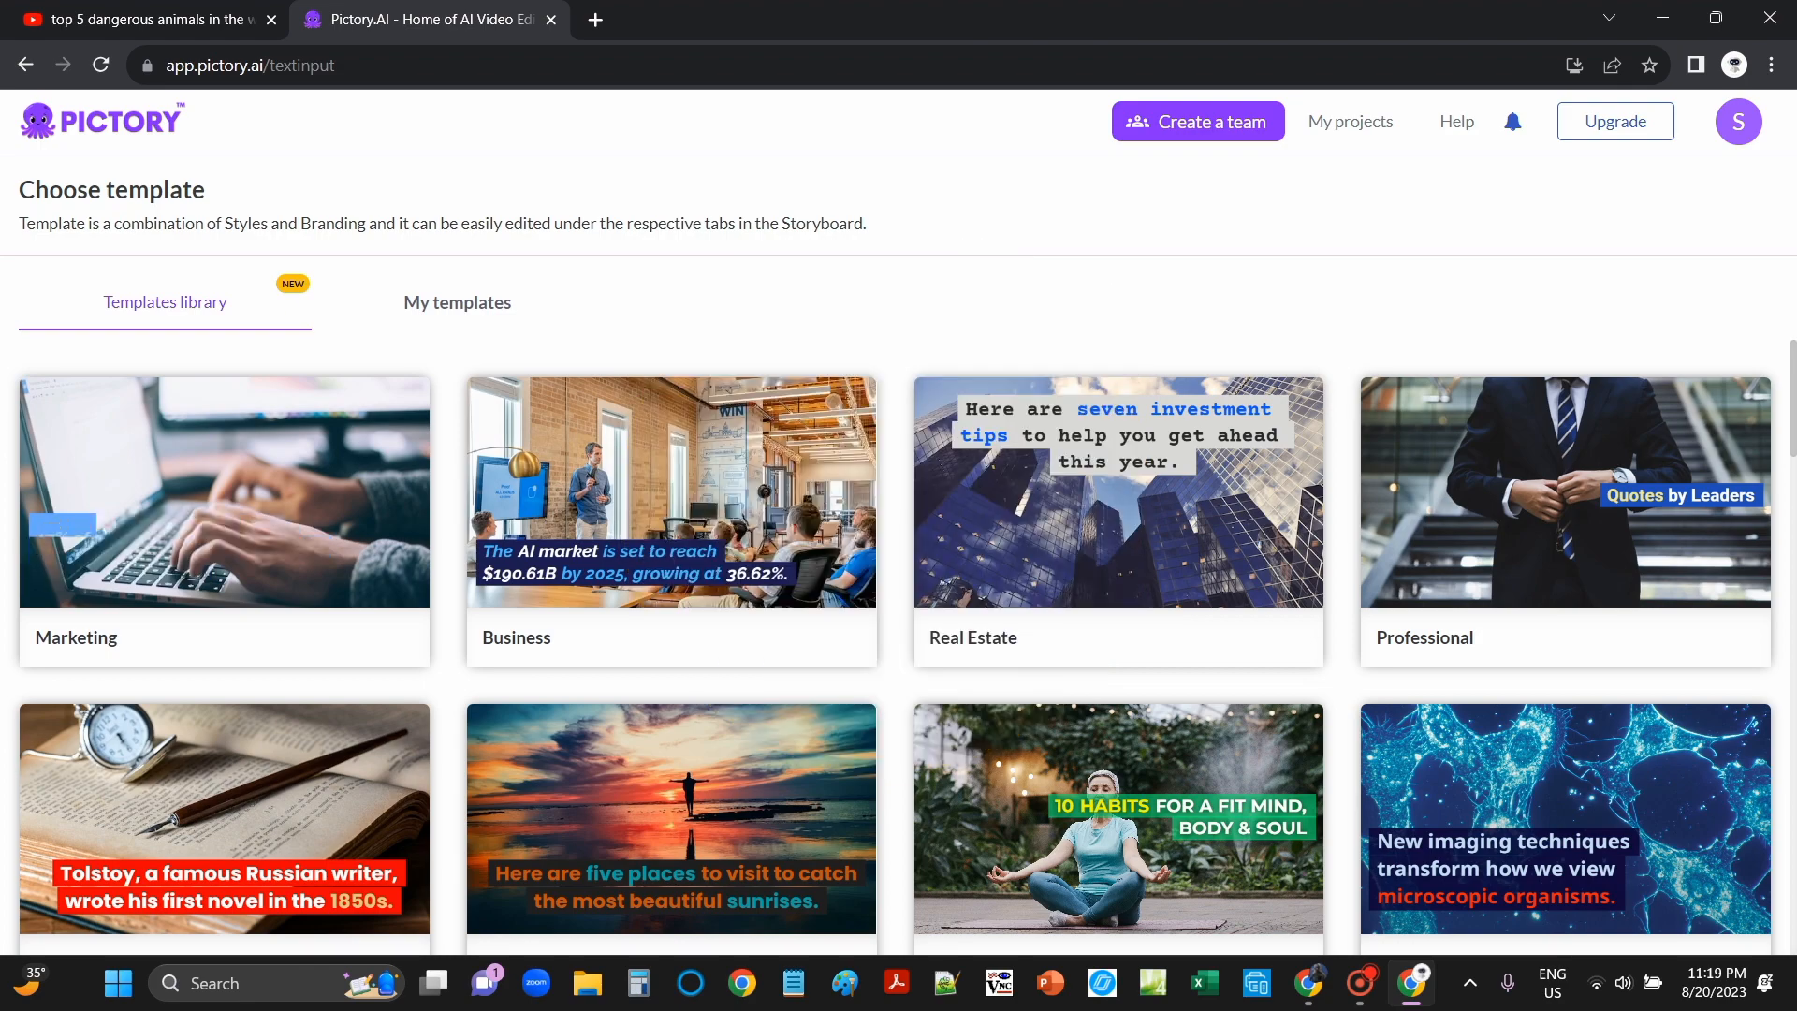
# Step: Choose the Graceful template in the 9:16 portrait aspect ratio
pyautogui.scroll(-7, 894, 646)
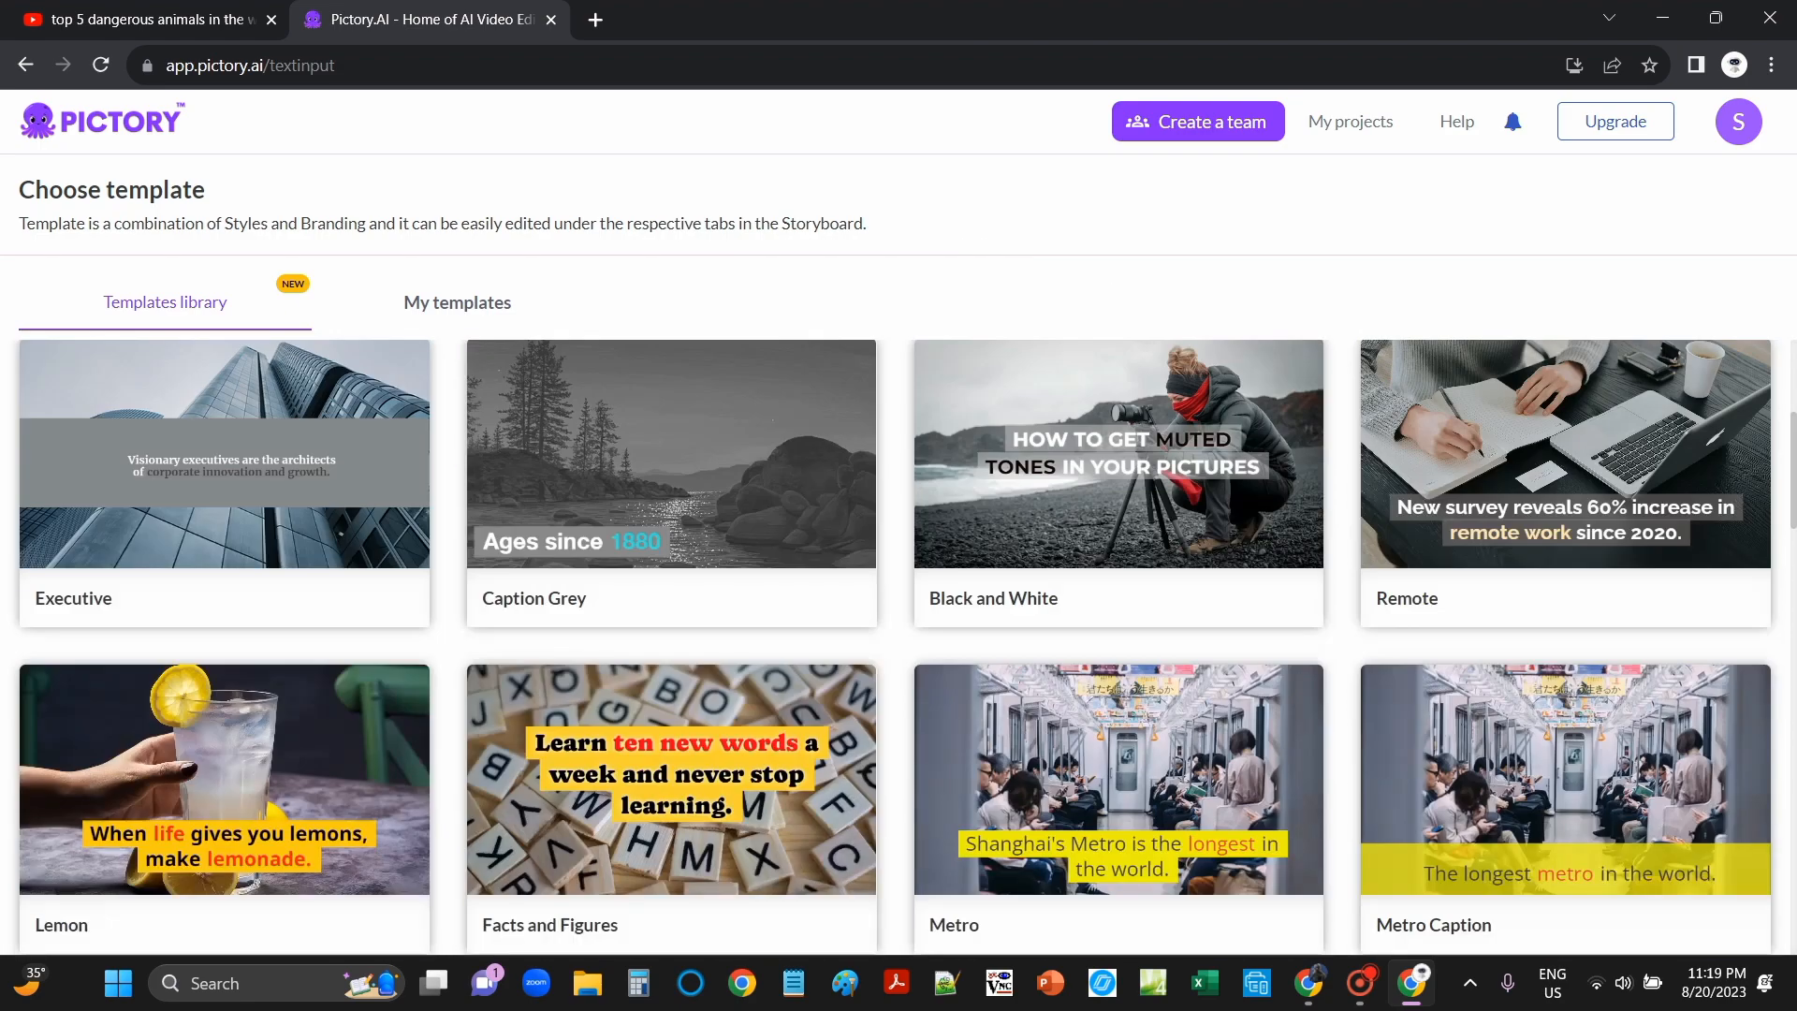
pyautogui.scroll(-12, 893, 646)
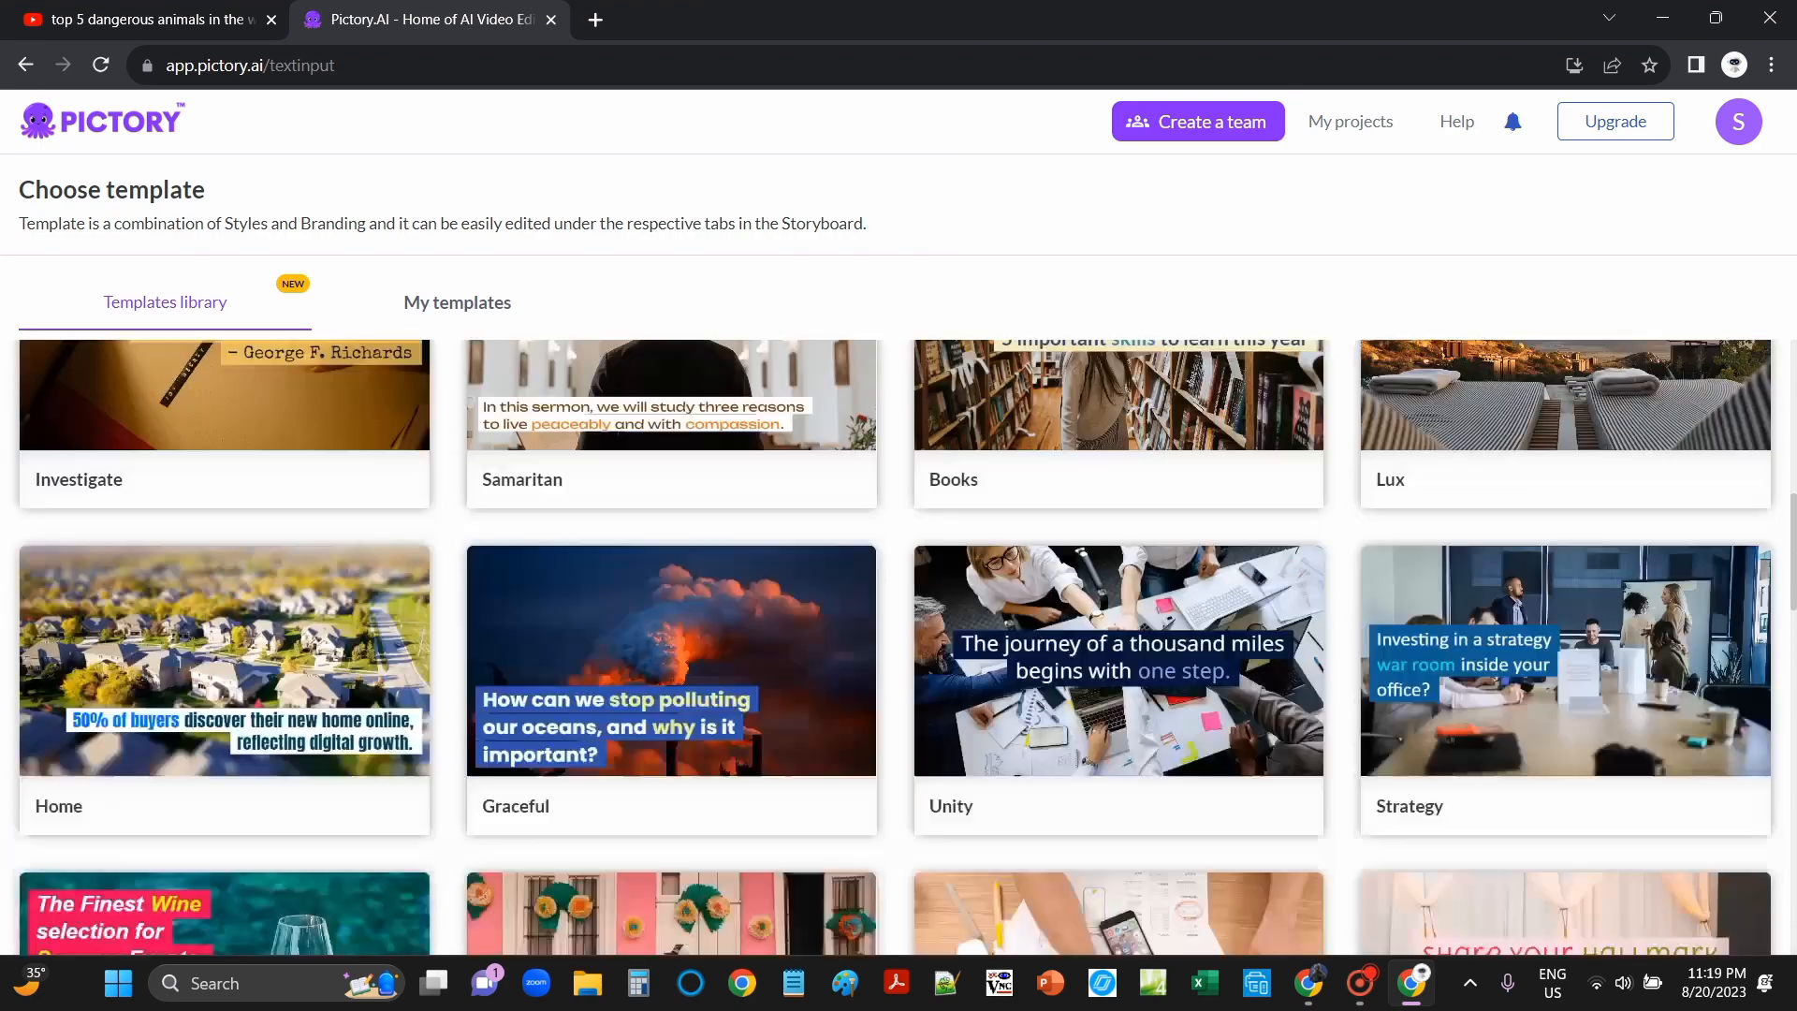
pyautogui.scroll(3, 894, 646)
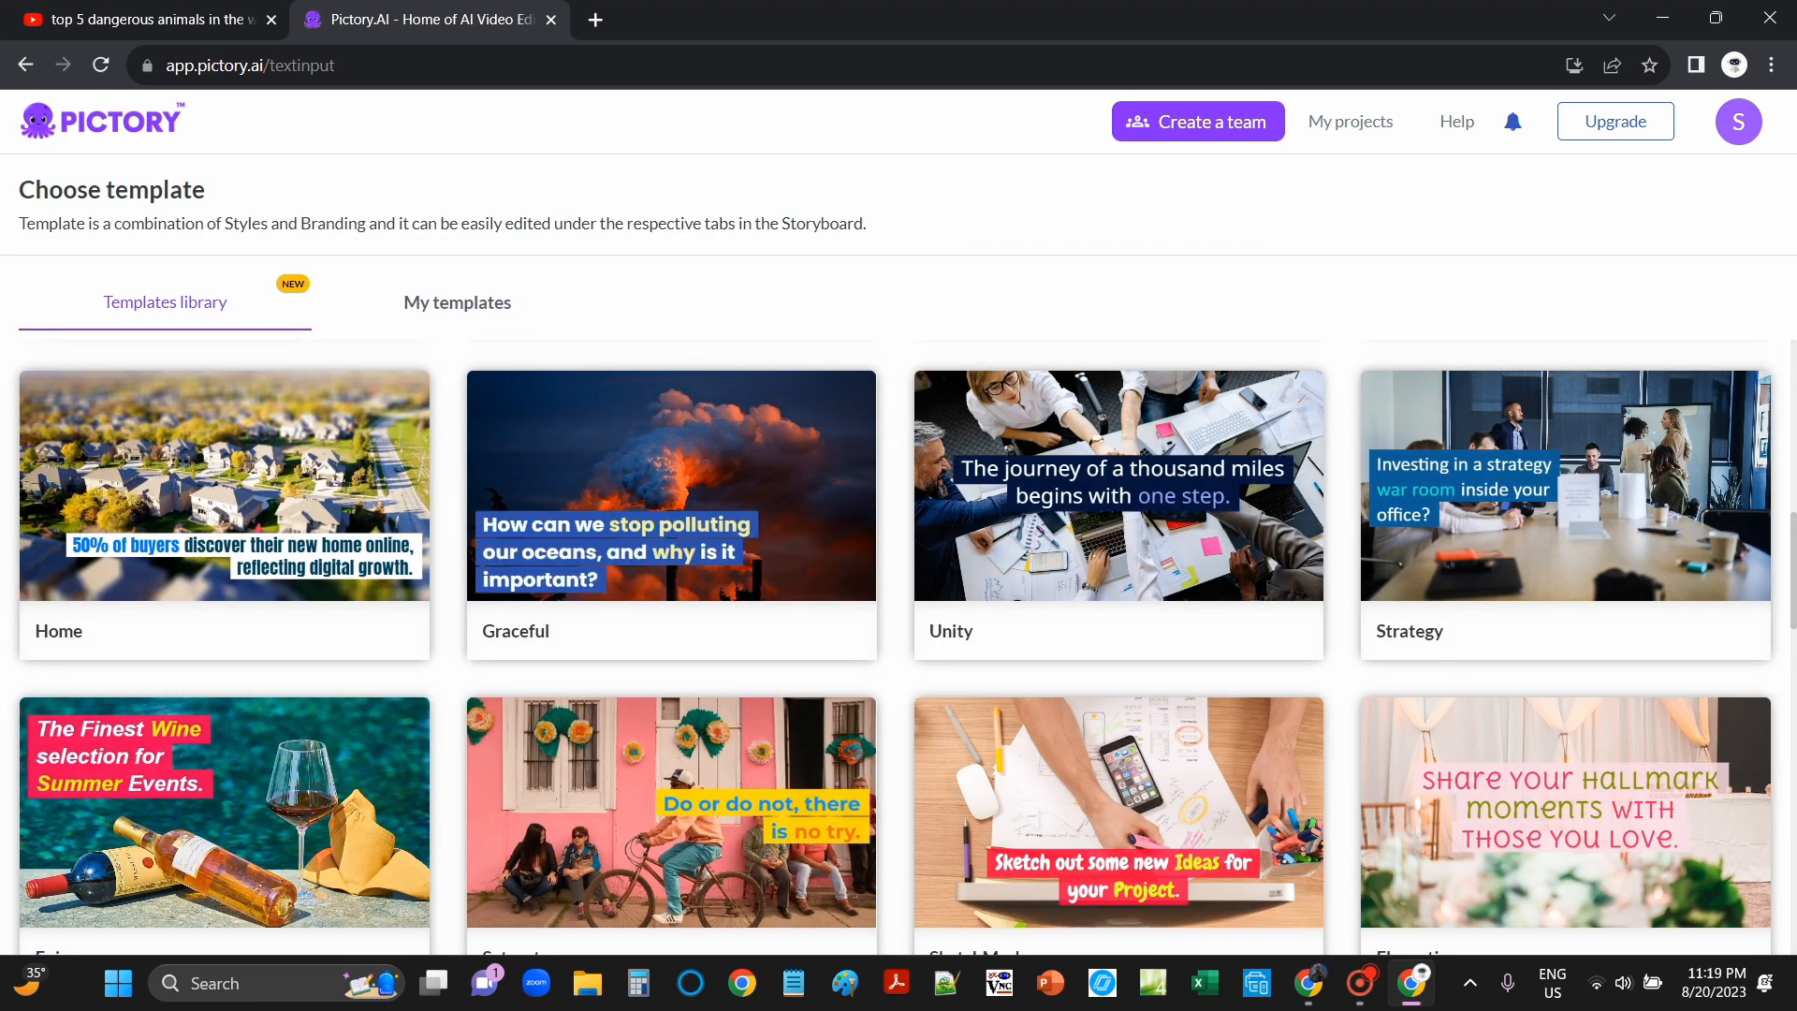
pyautogui.moveTo(559, 503)
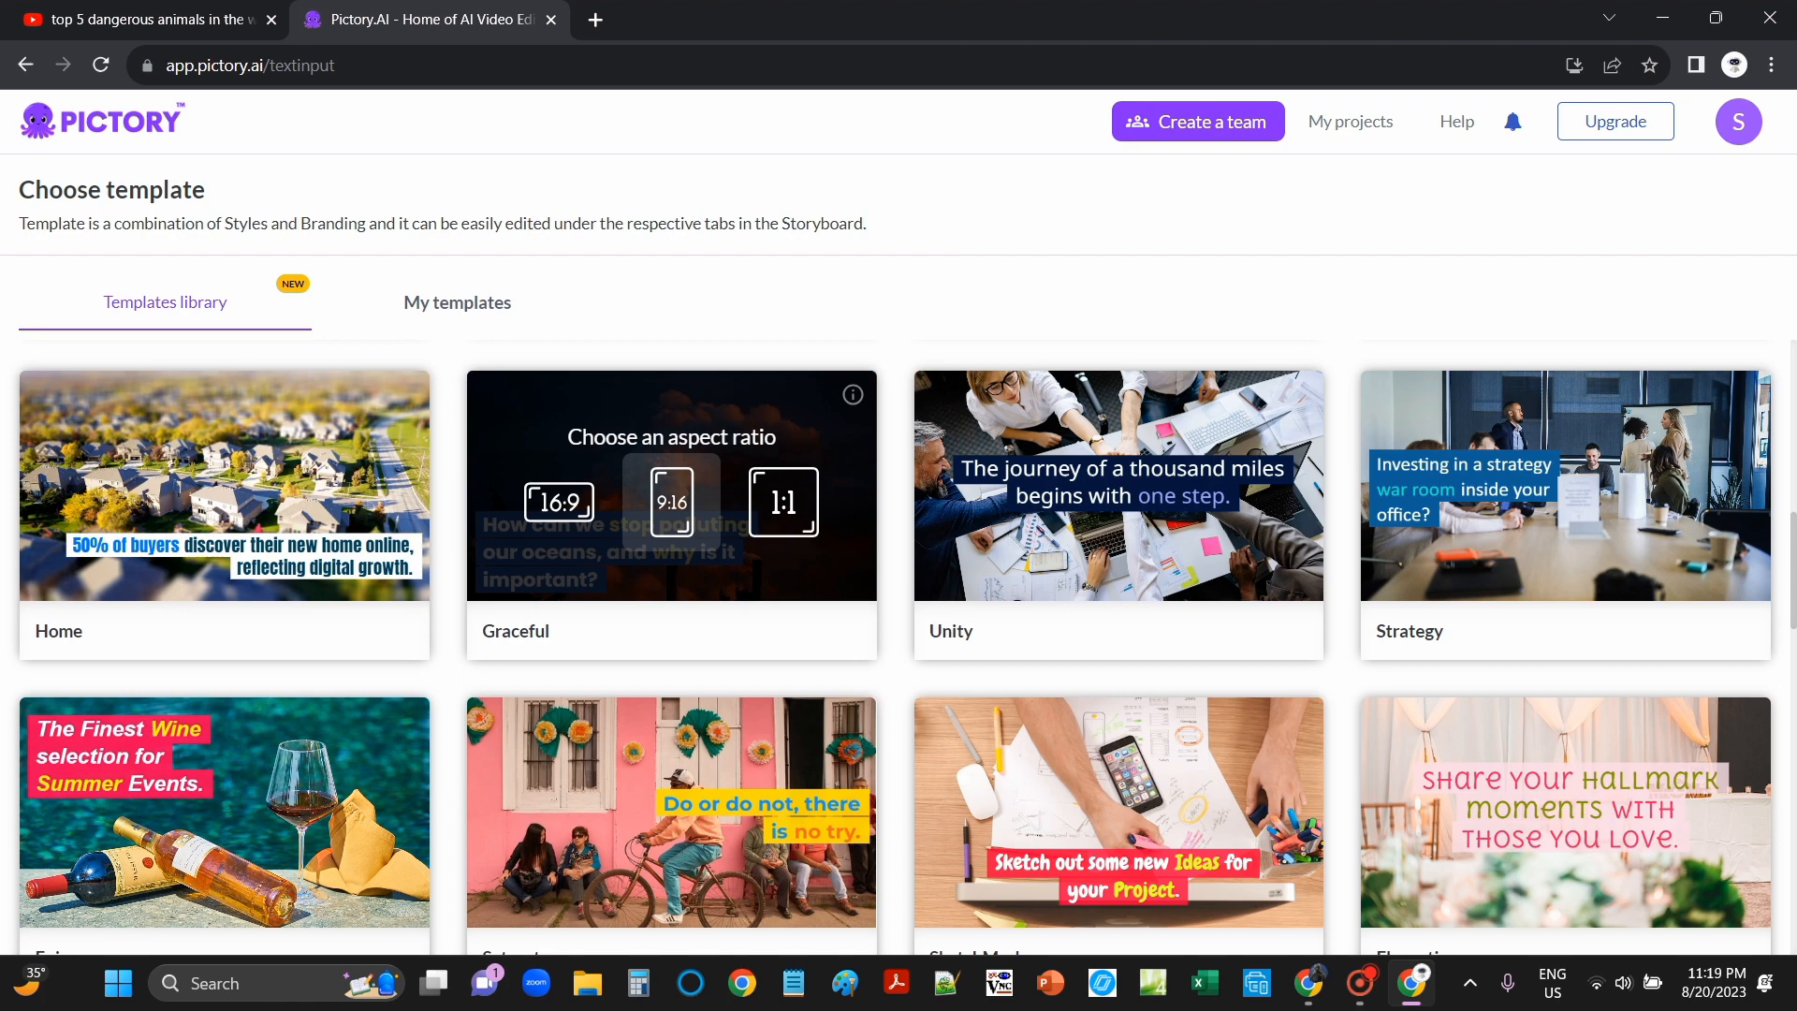
pyautogui.click(671, 502)
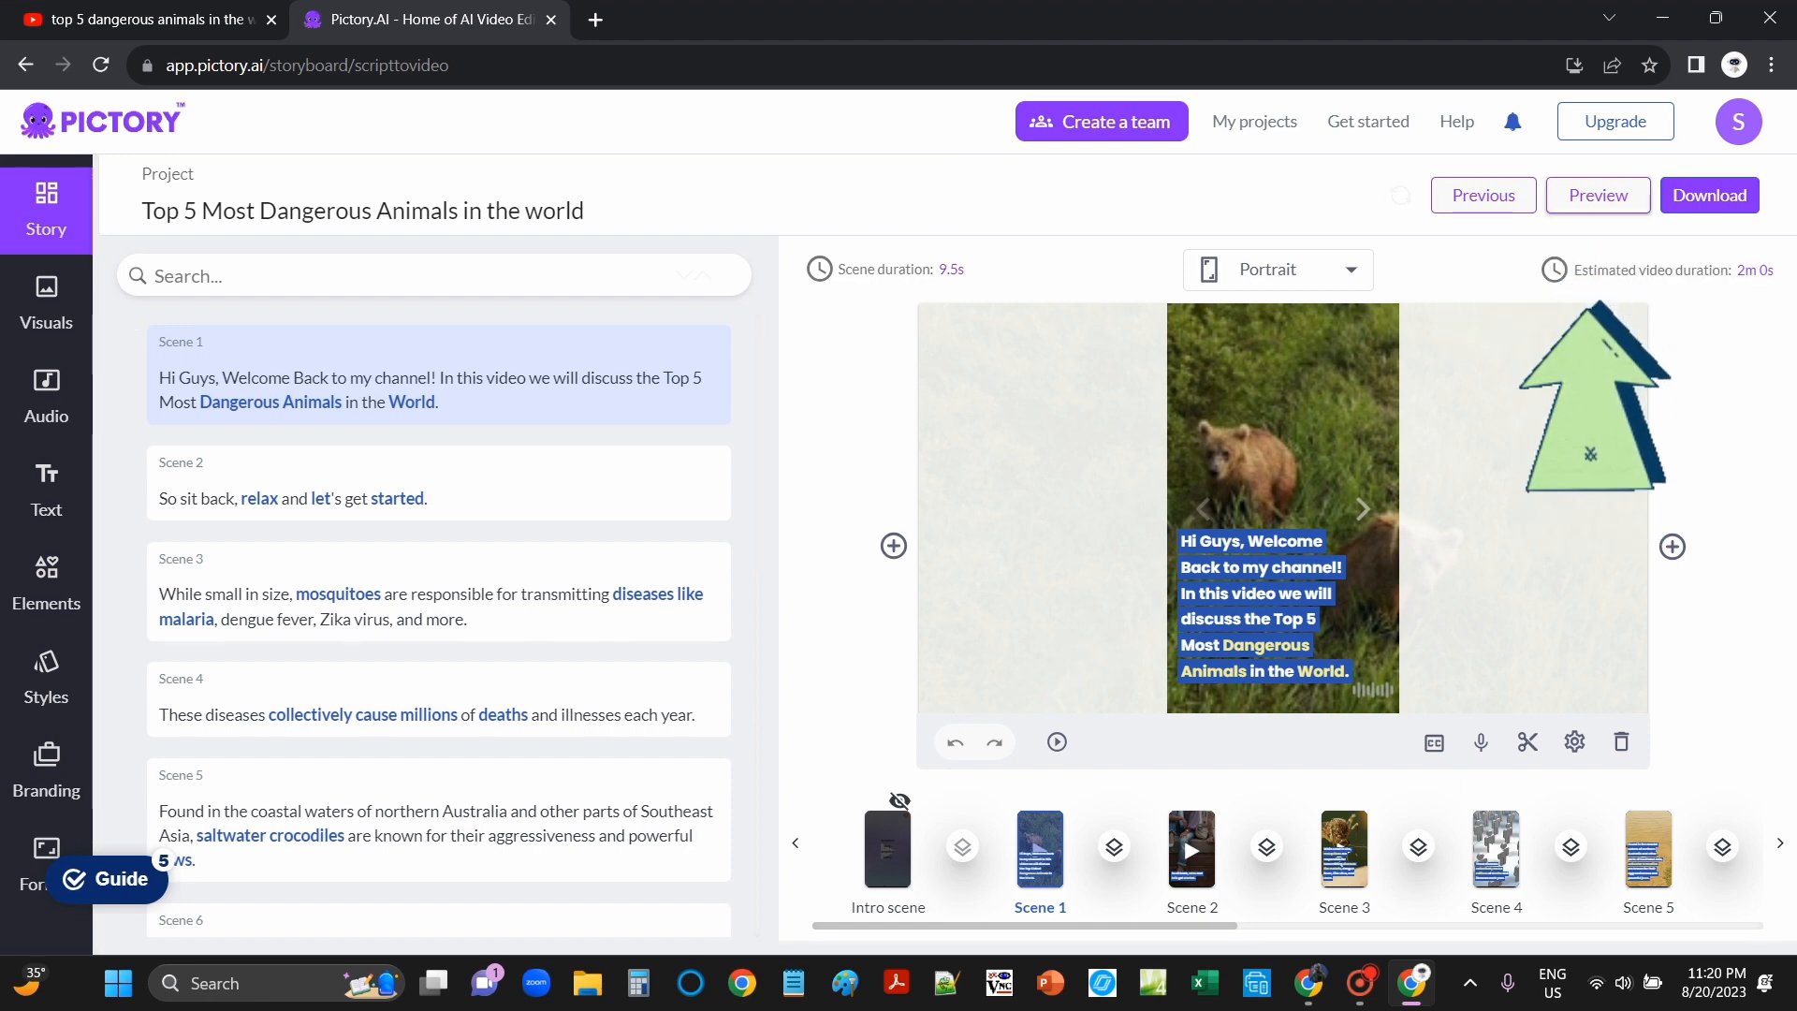
# Step: Play the 1:54 video preview, close it, and scroll through the scene list
pyautogui.click(1599, 195)
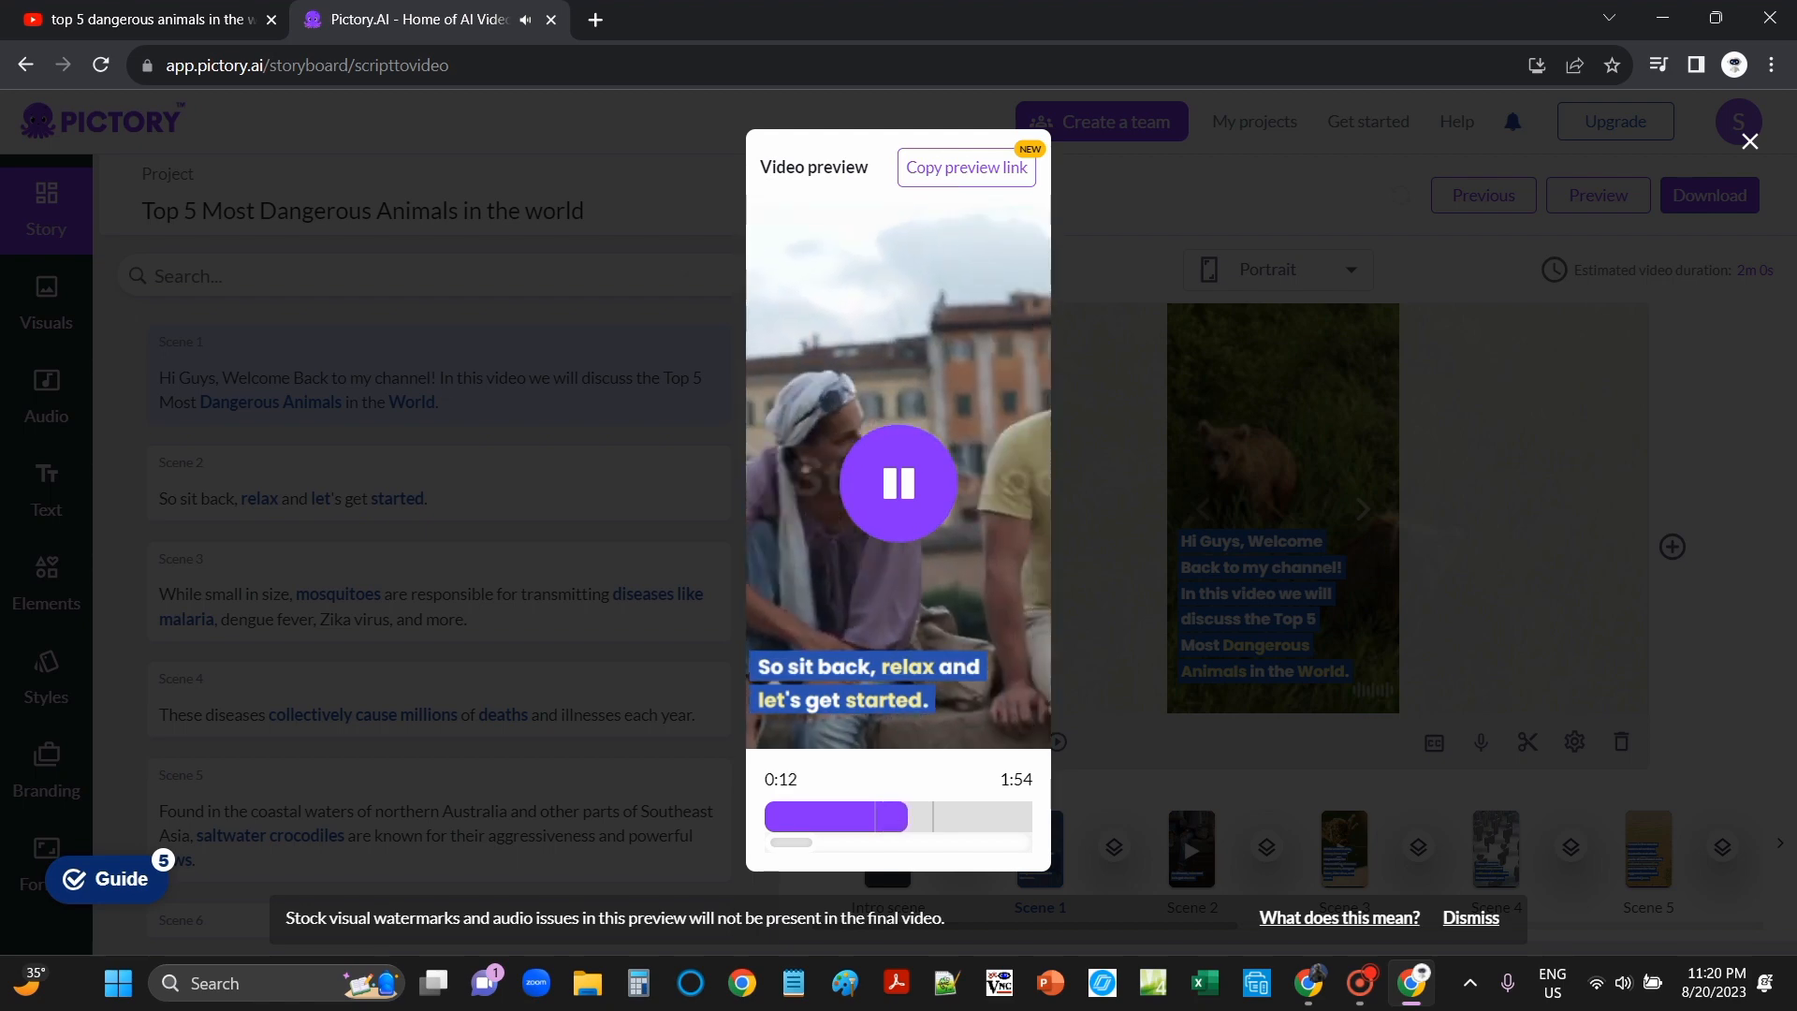
pyautogui.click(689, 531)
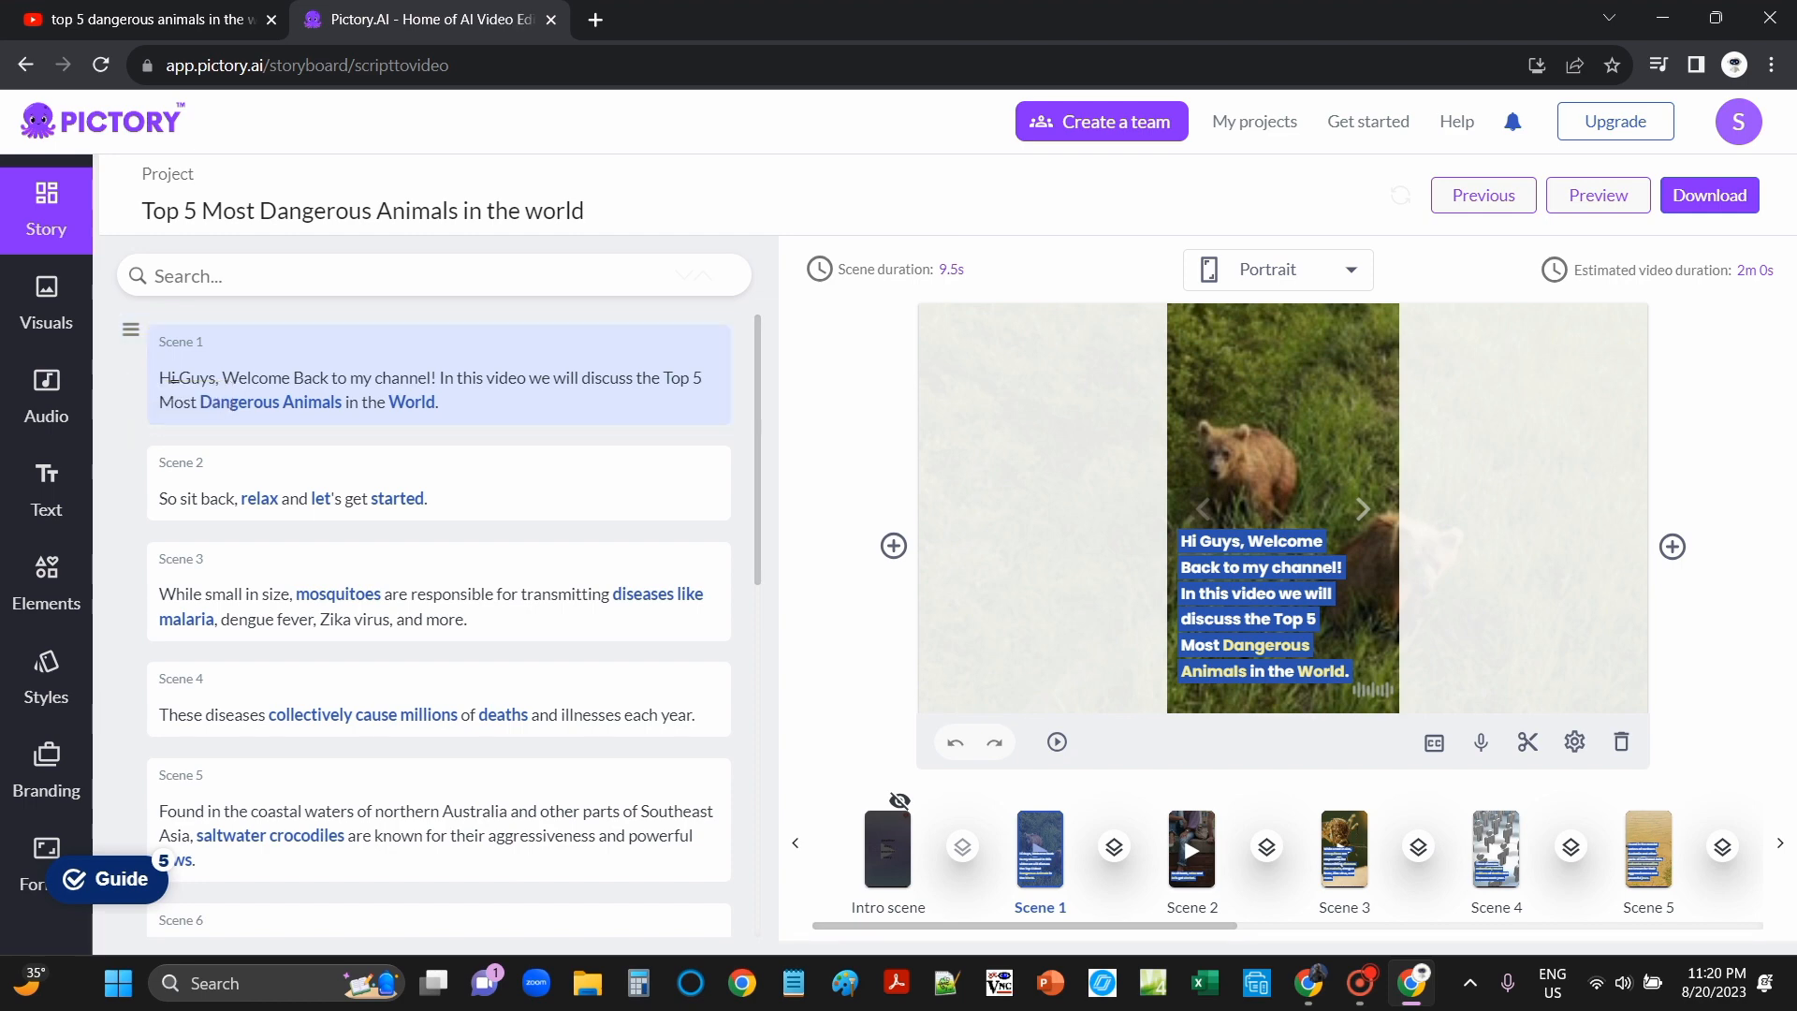
pyautogui.scroll(-4, 687, 538)
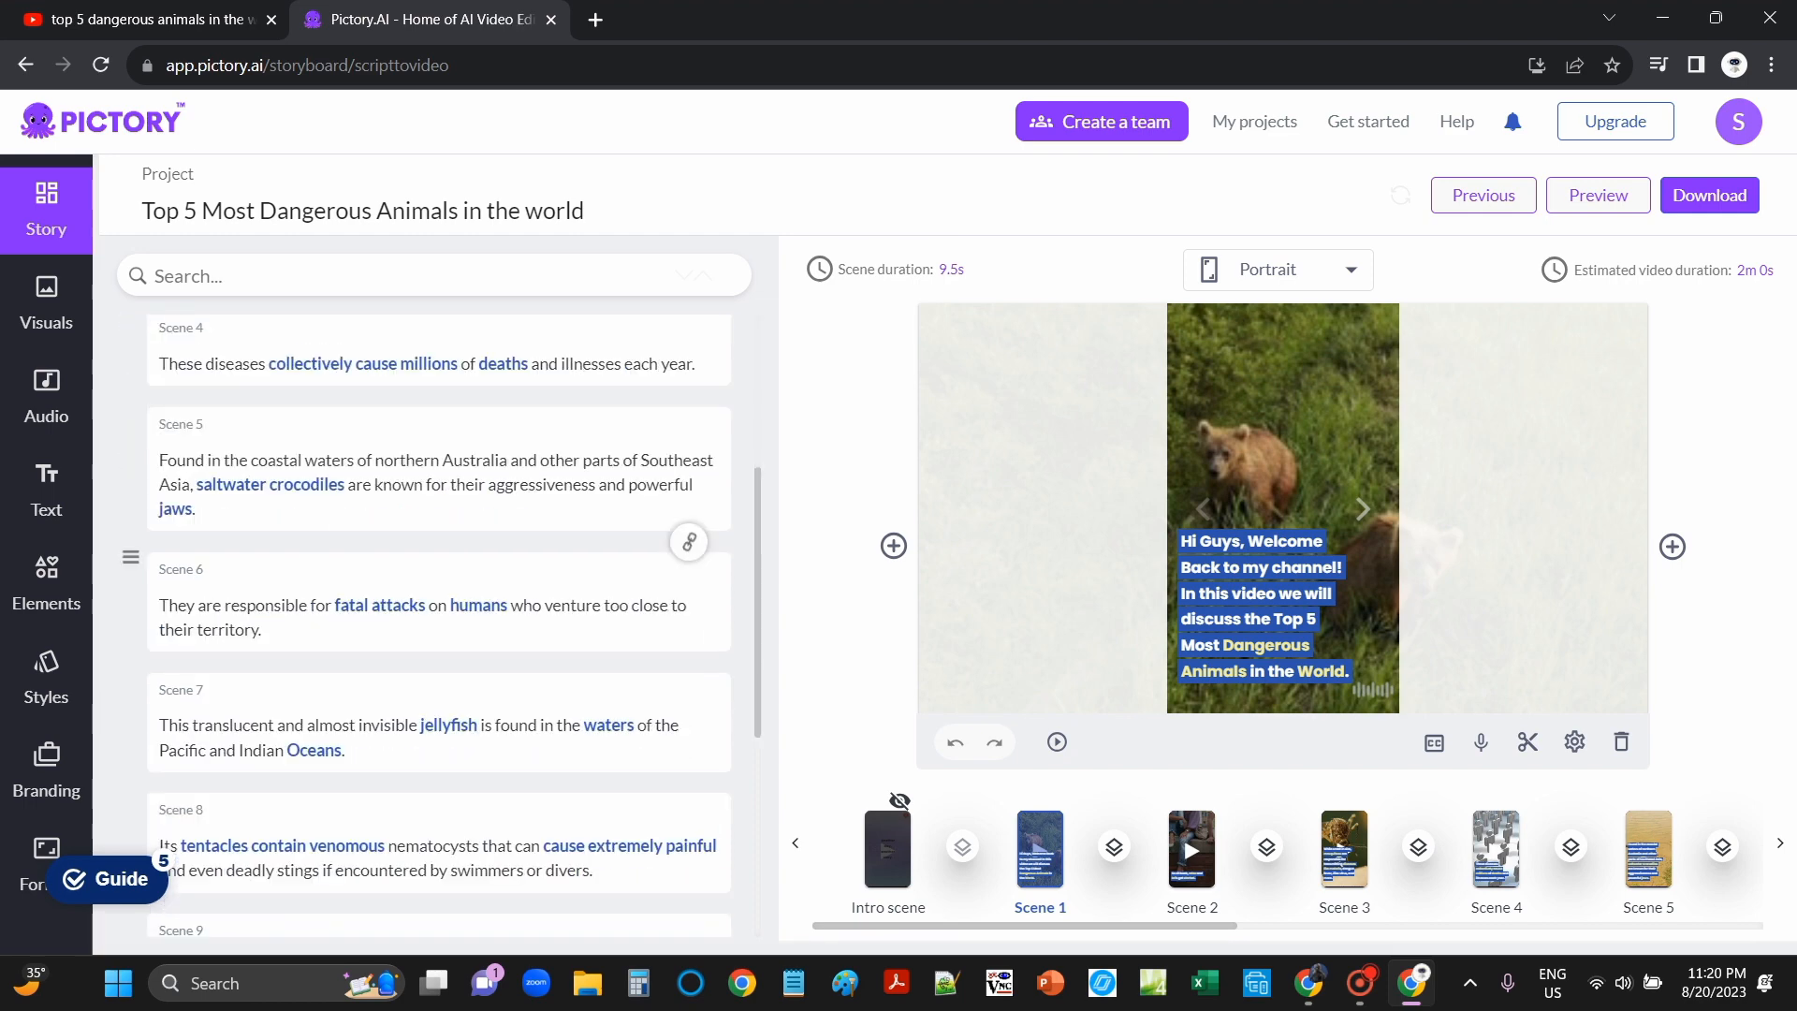
pyautogui.scroll(4, 689, 650)
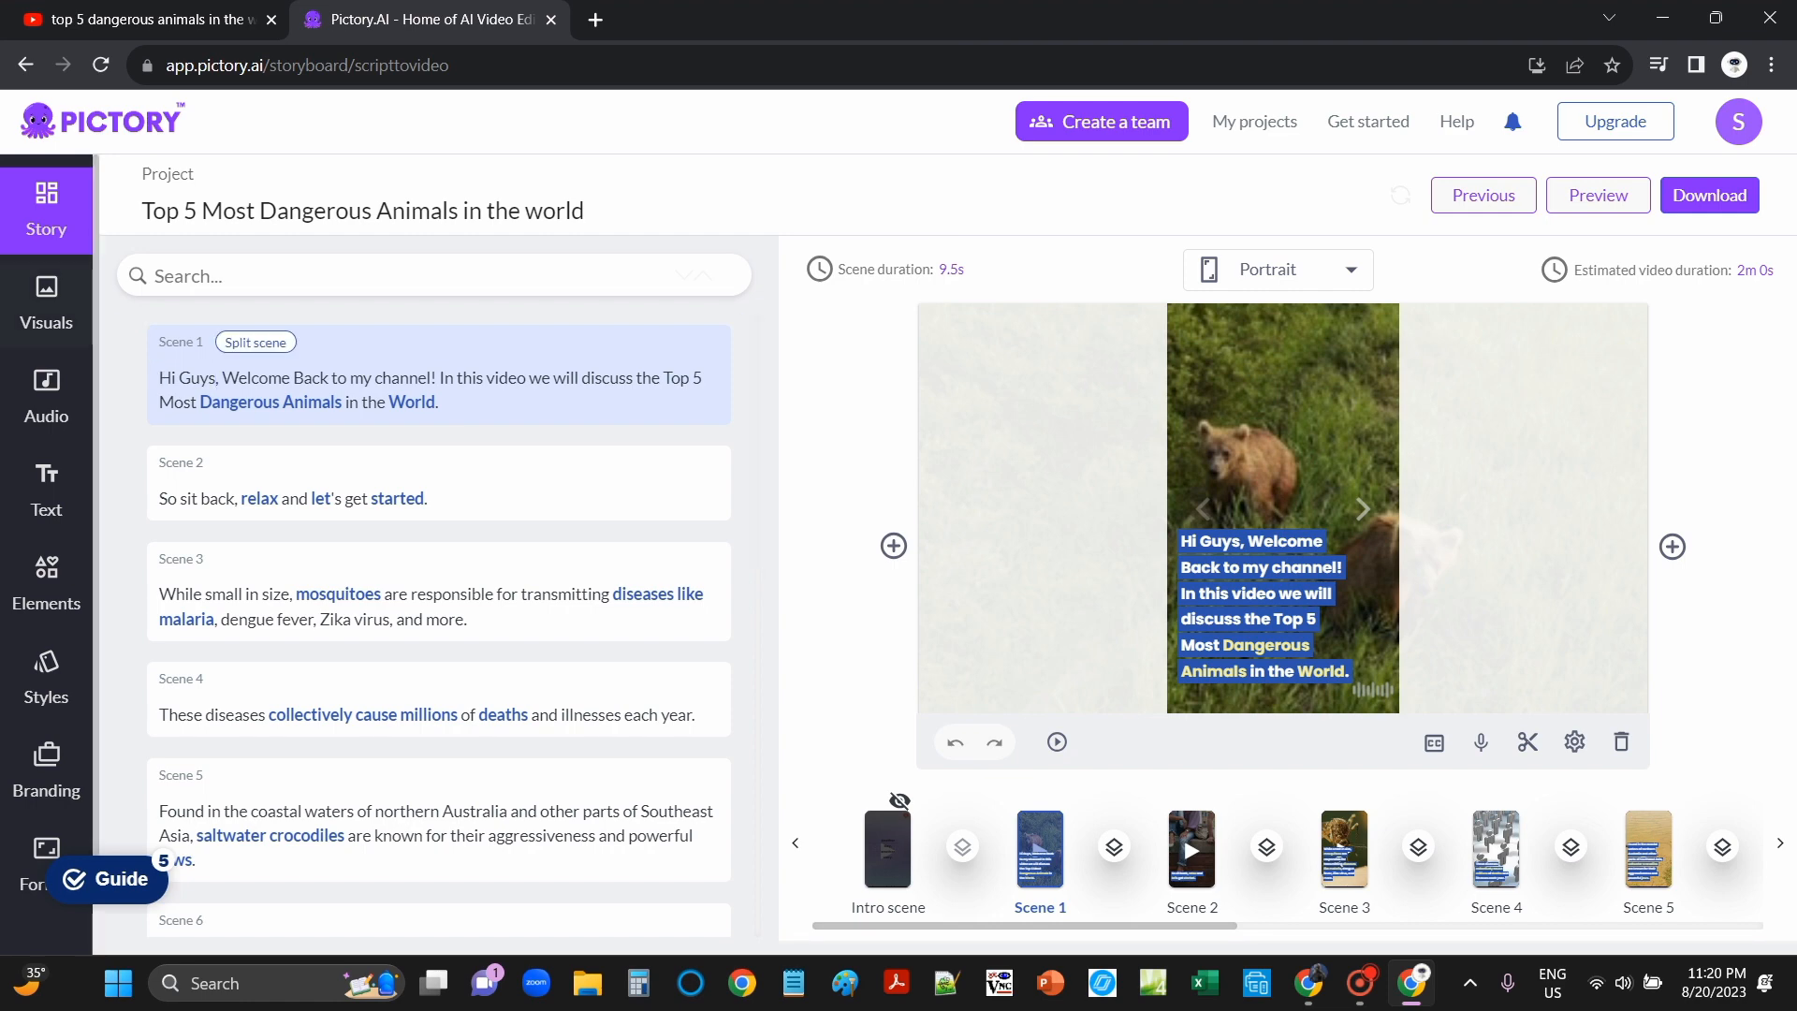
# Step: Browse Visuals' My uploads, Recent and Textures tabs, view the Audio music list, then switch to YouTube
pyautogui.click(46, 304)
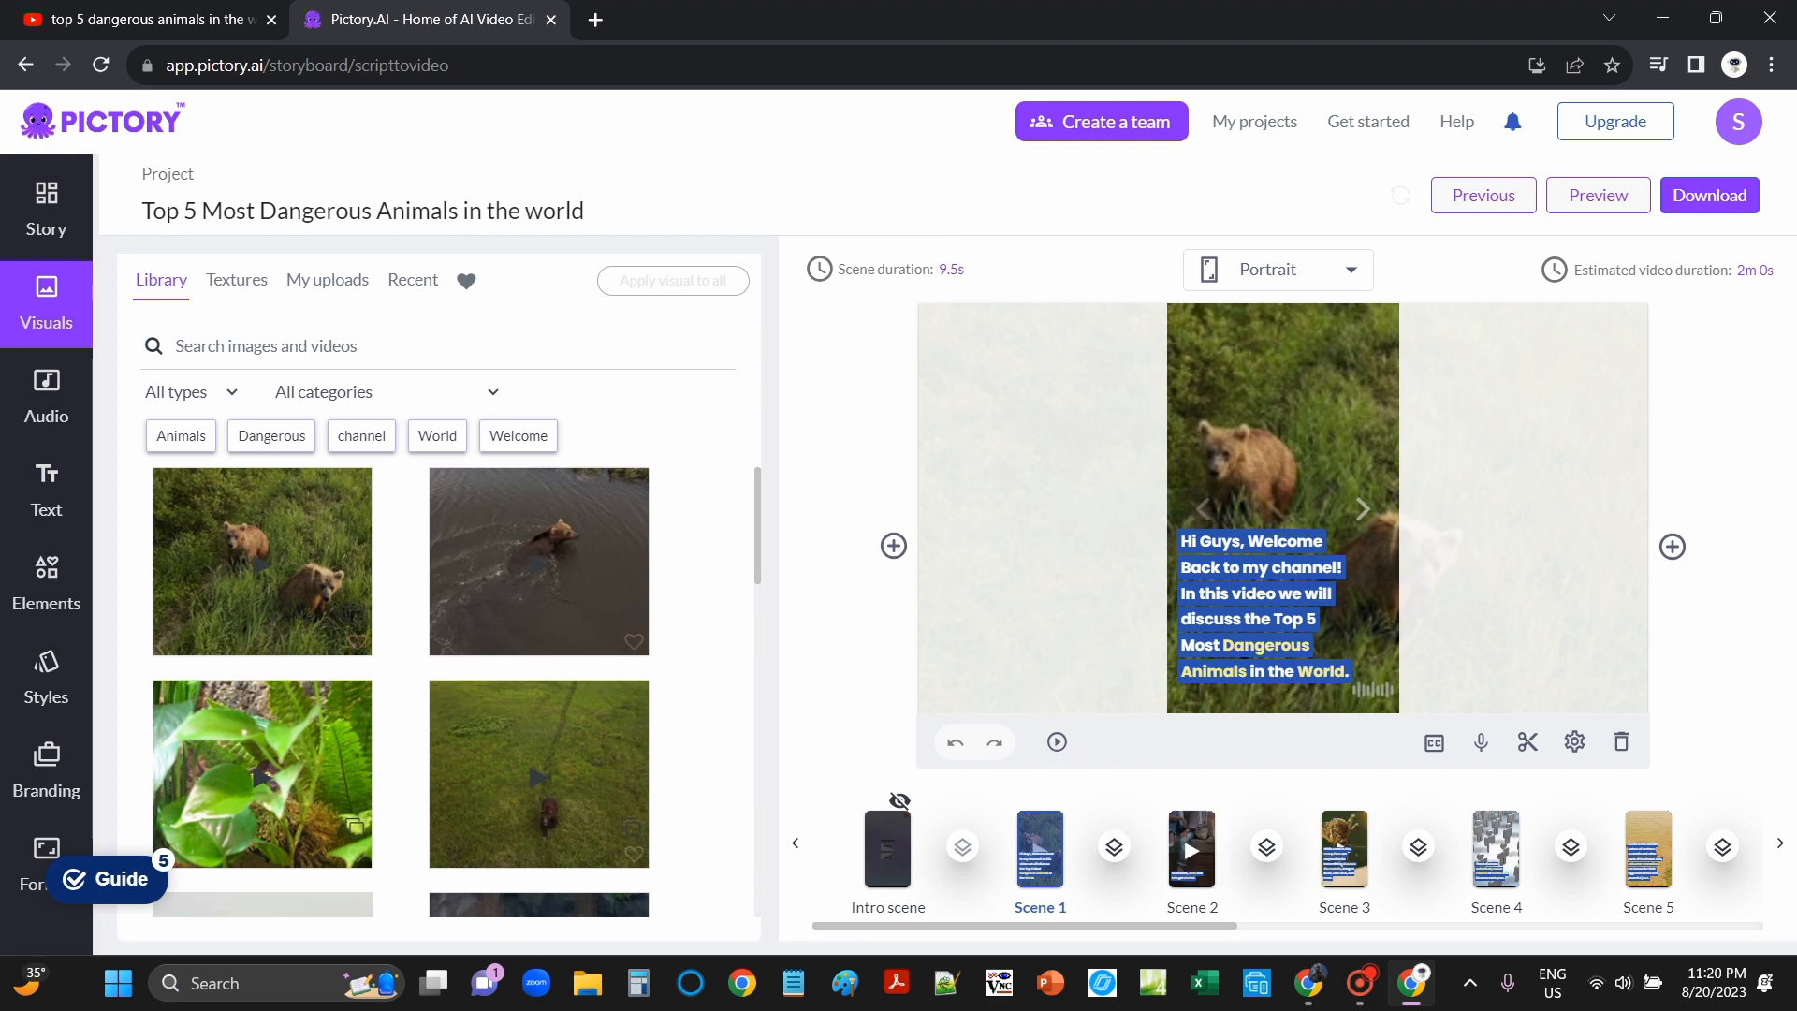
pyautogui.click(328, 280)
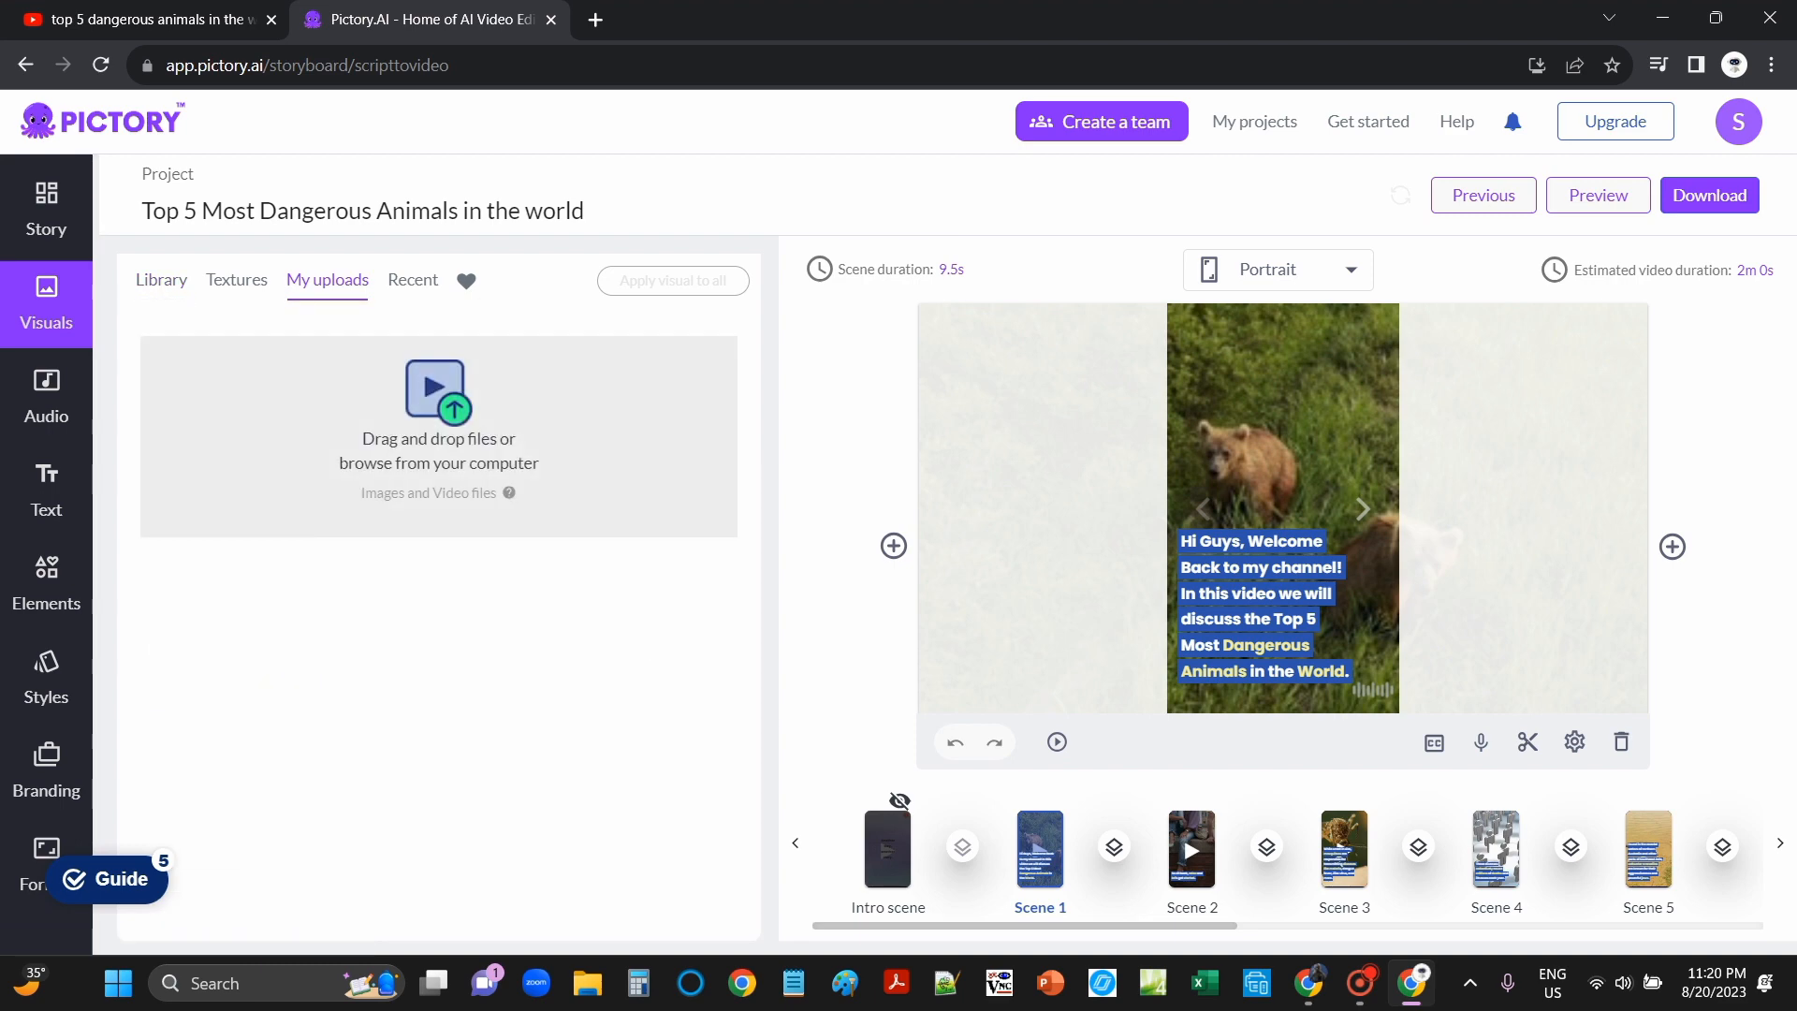
pyautogui.click(413, 280)
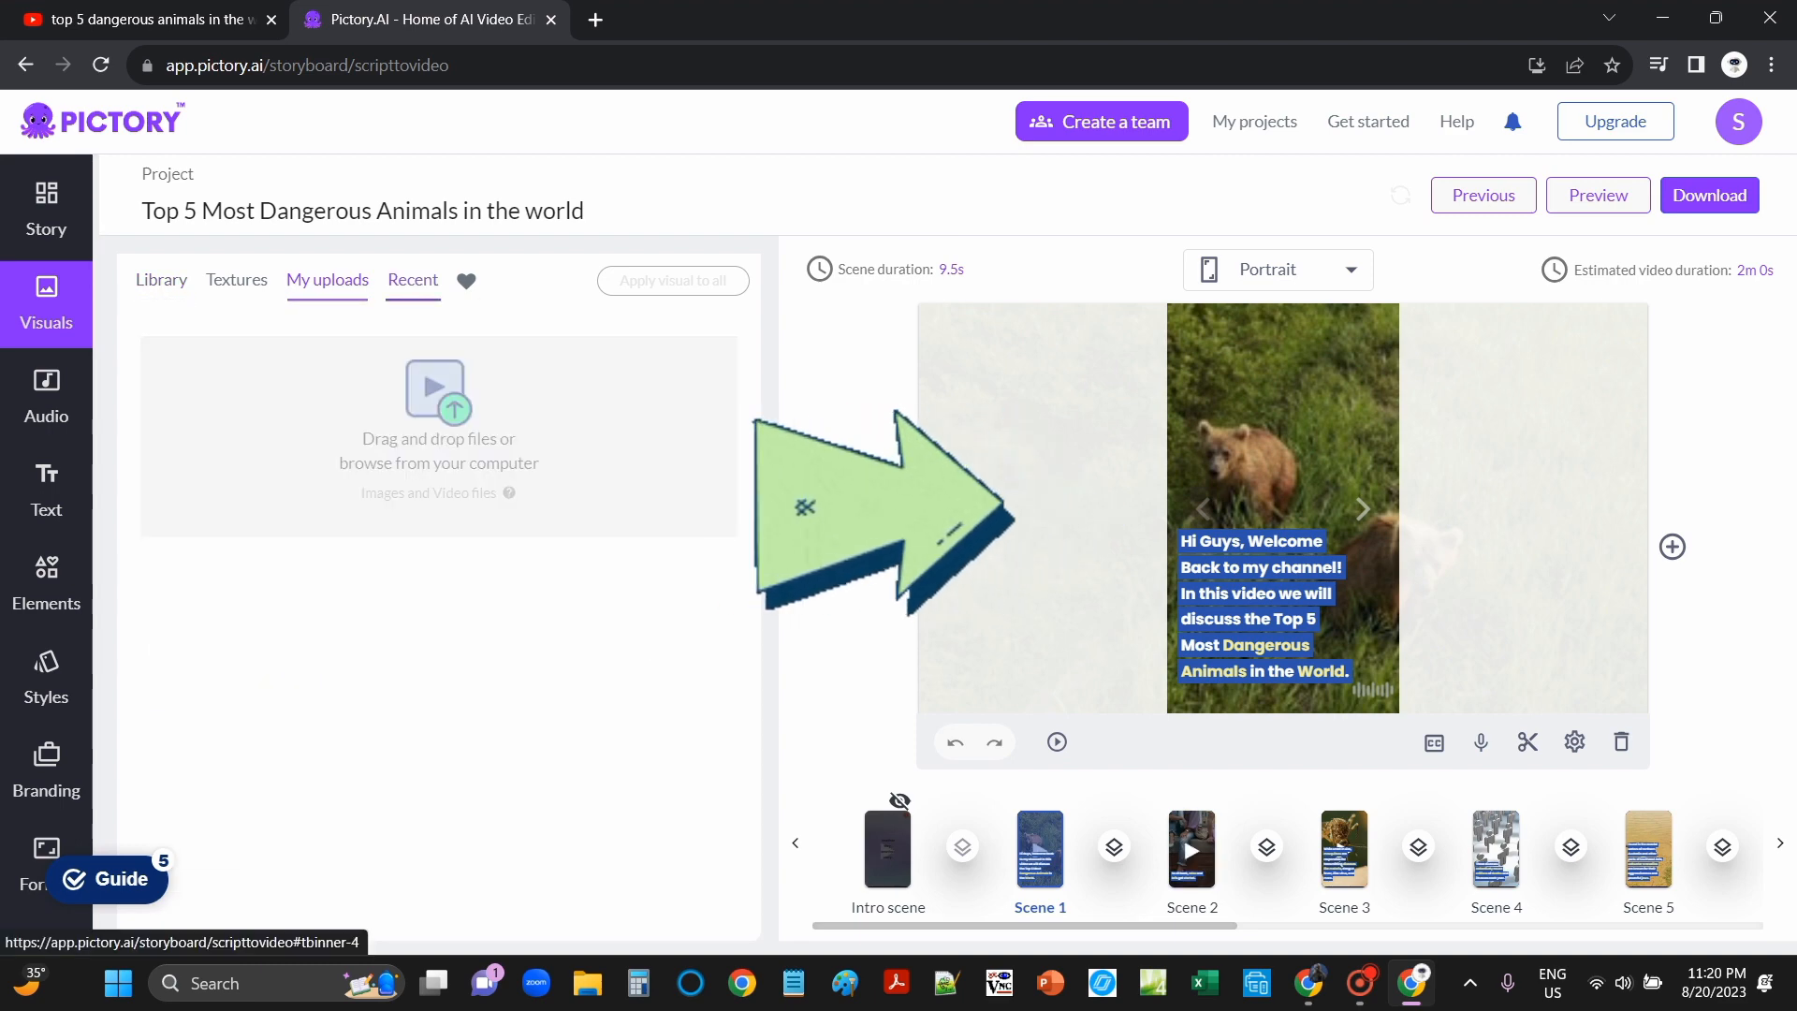
pyautogui.click(237, 279)
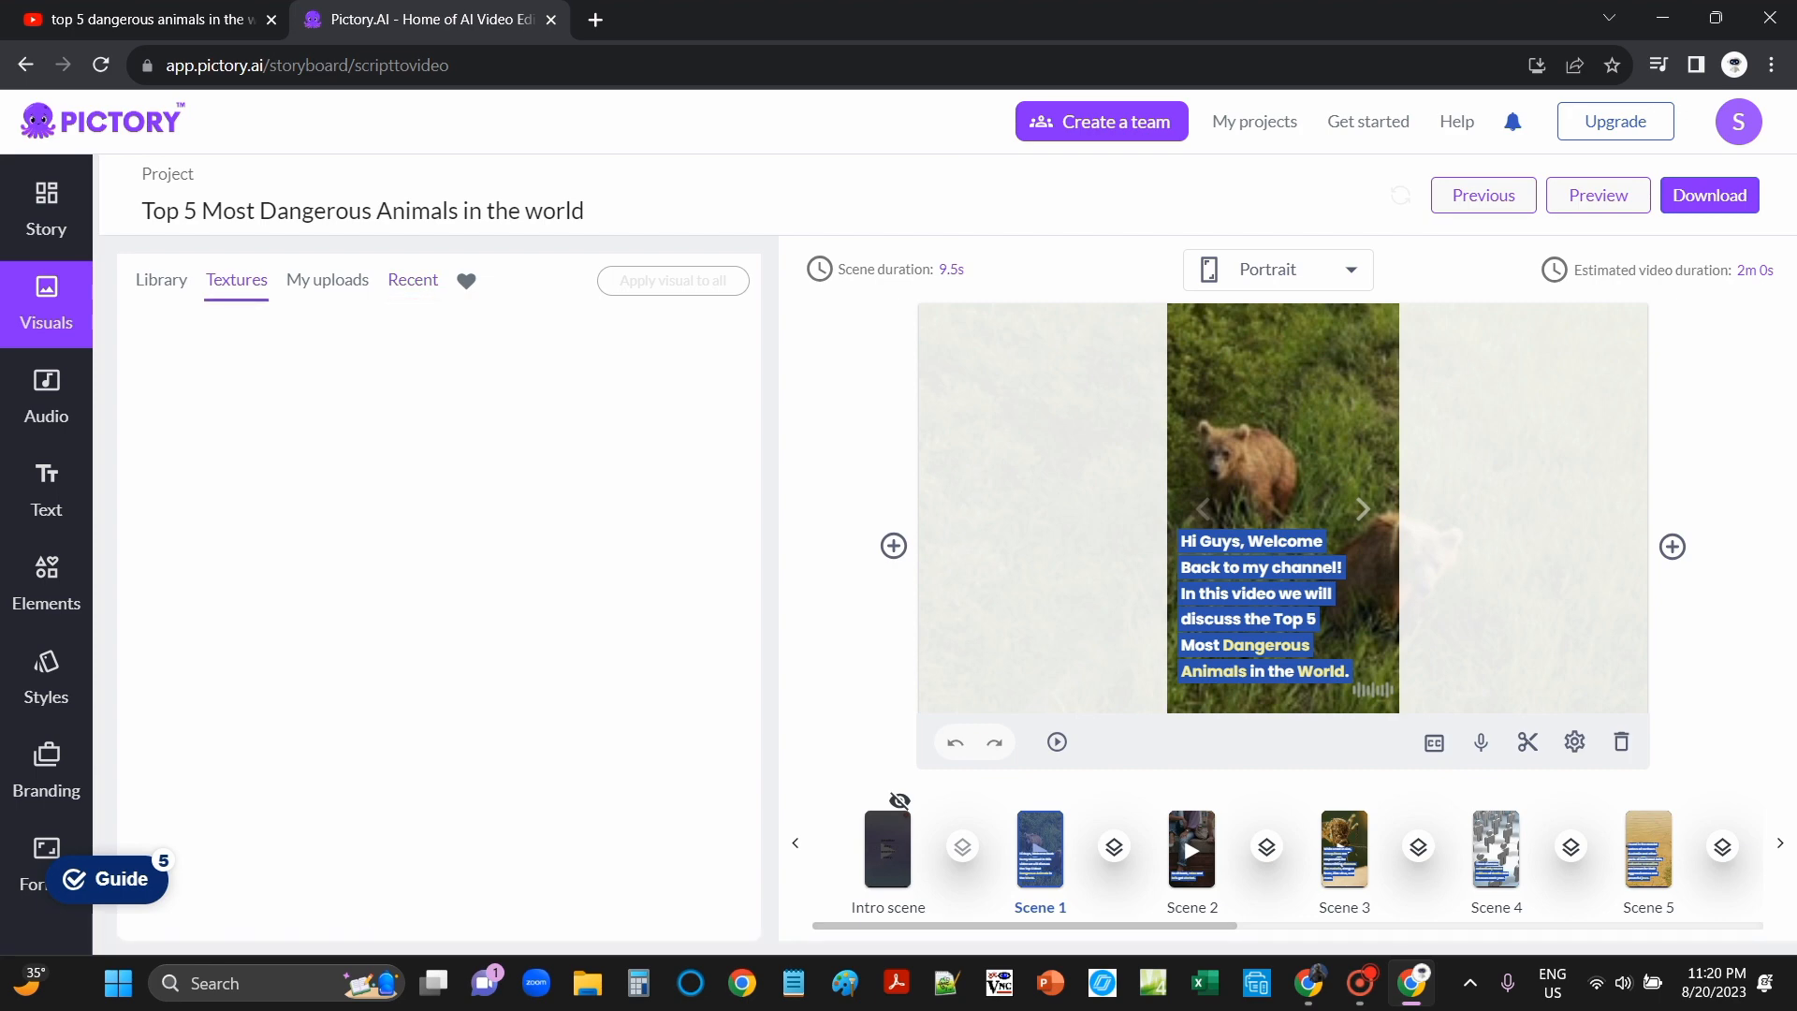
pyautogui.scroll(-1, 440, 618)
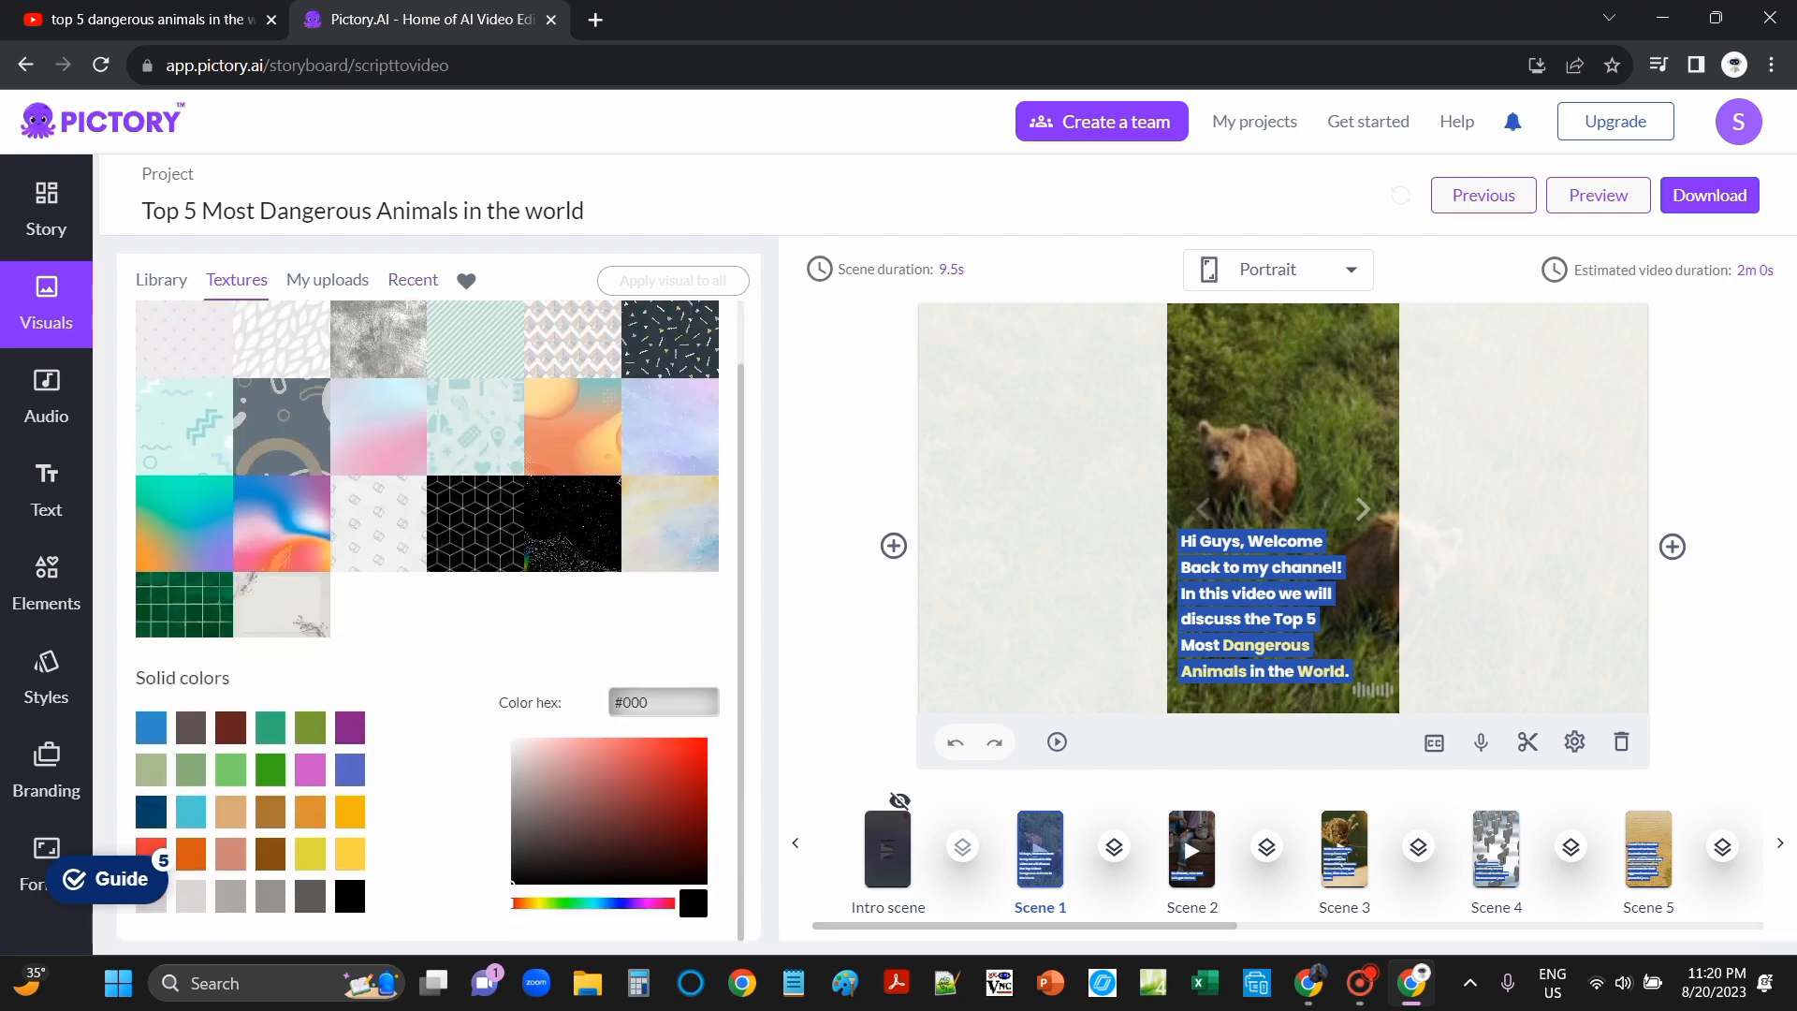
pyautogui.scroll(1, 426, 505)
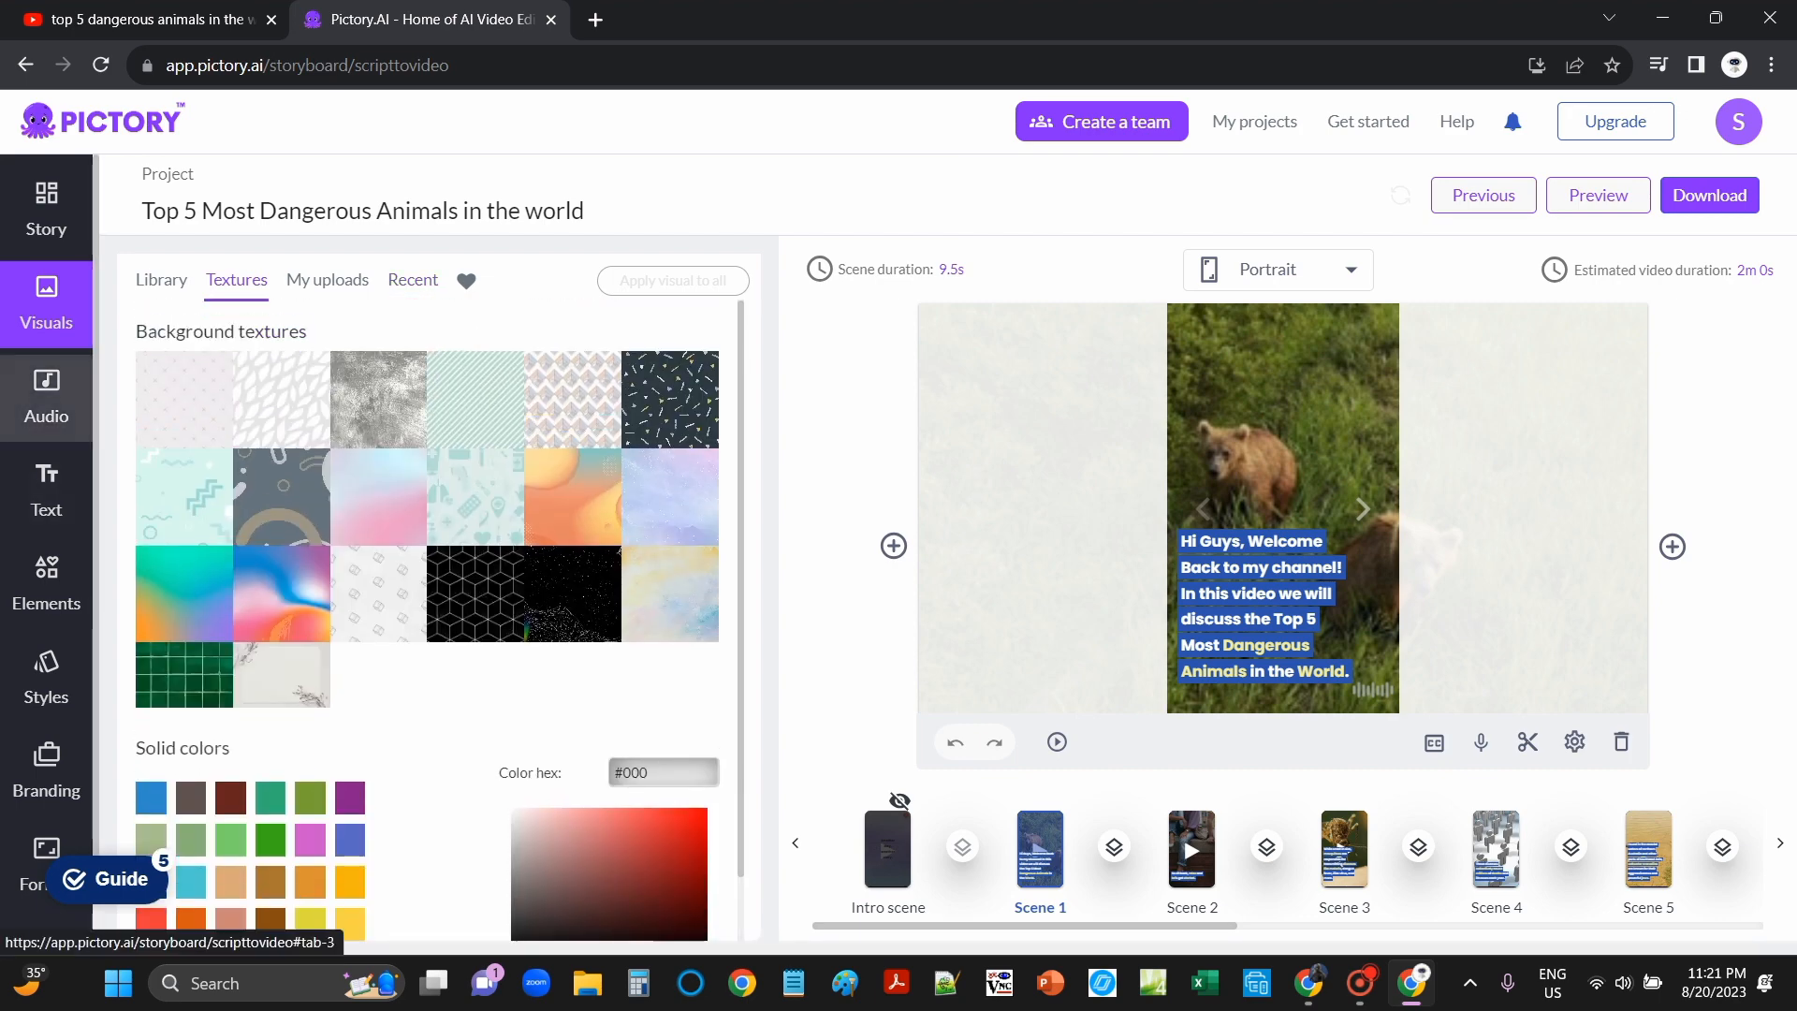
pyautogui.click(46, 397)
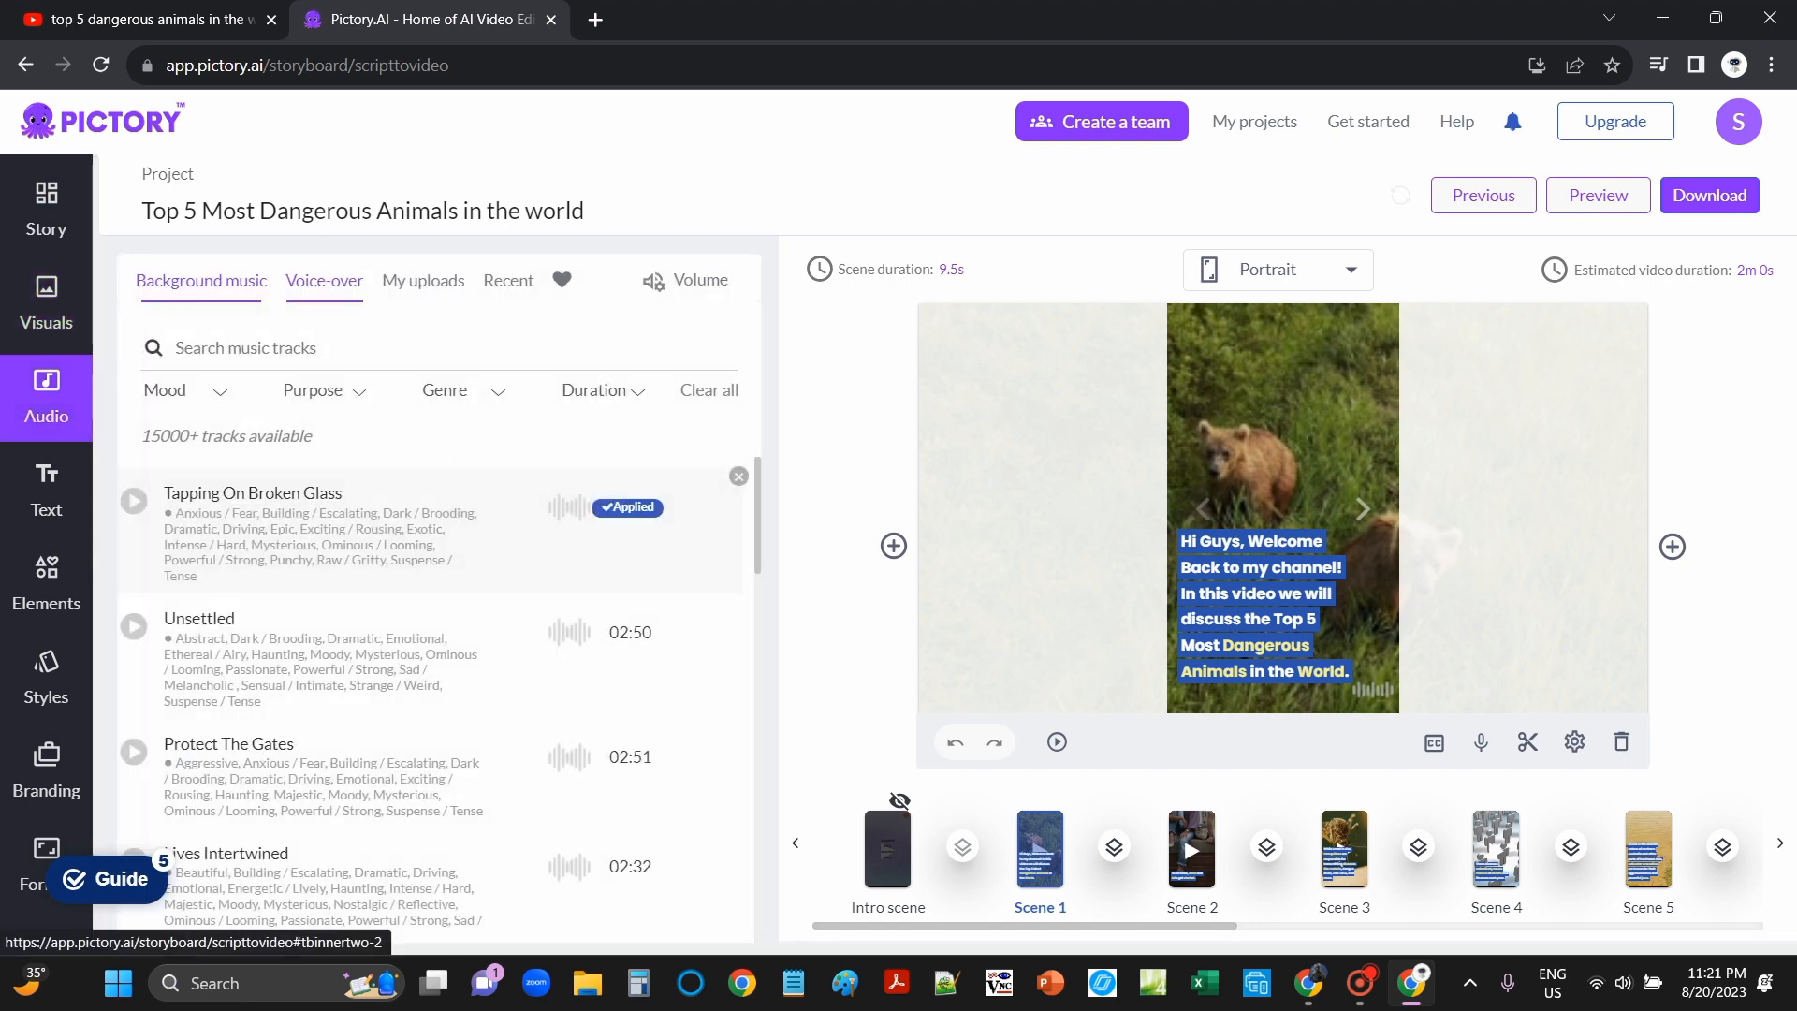
pyautogui.click(150, 19)
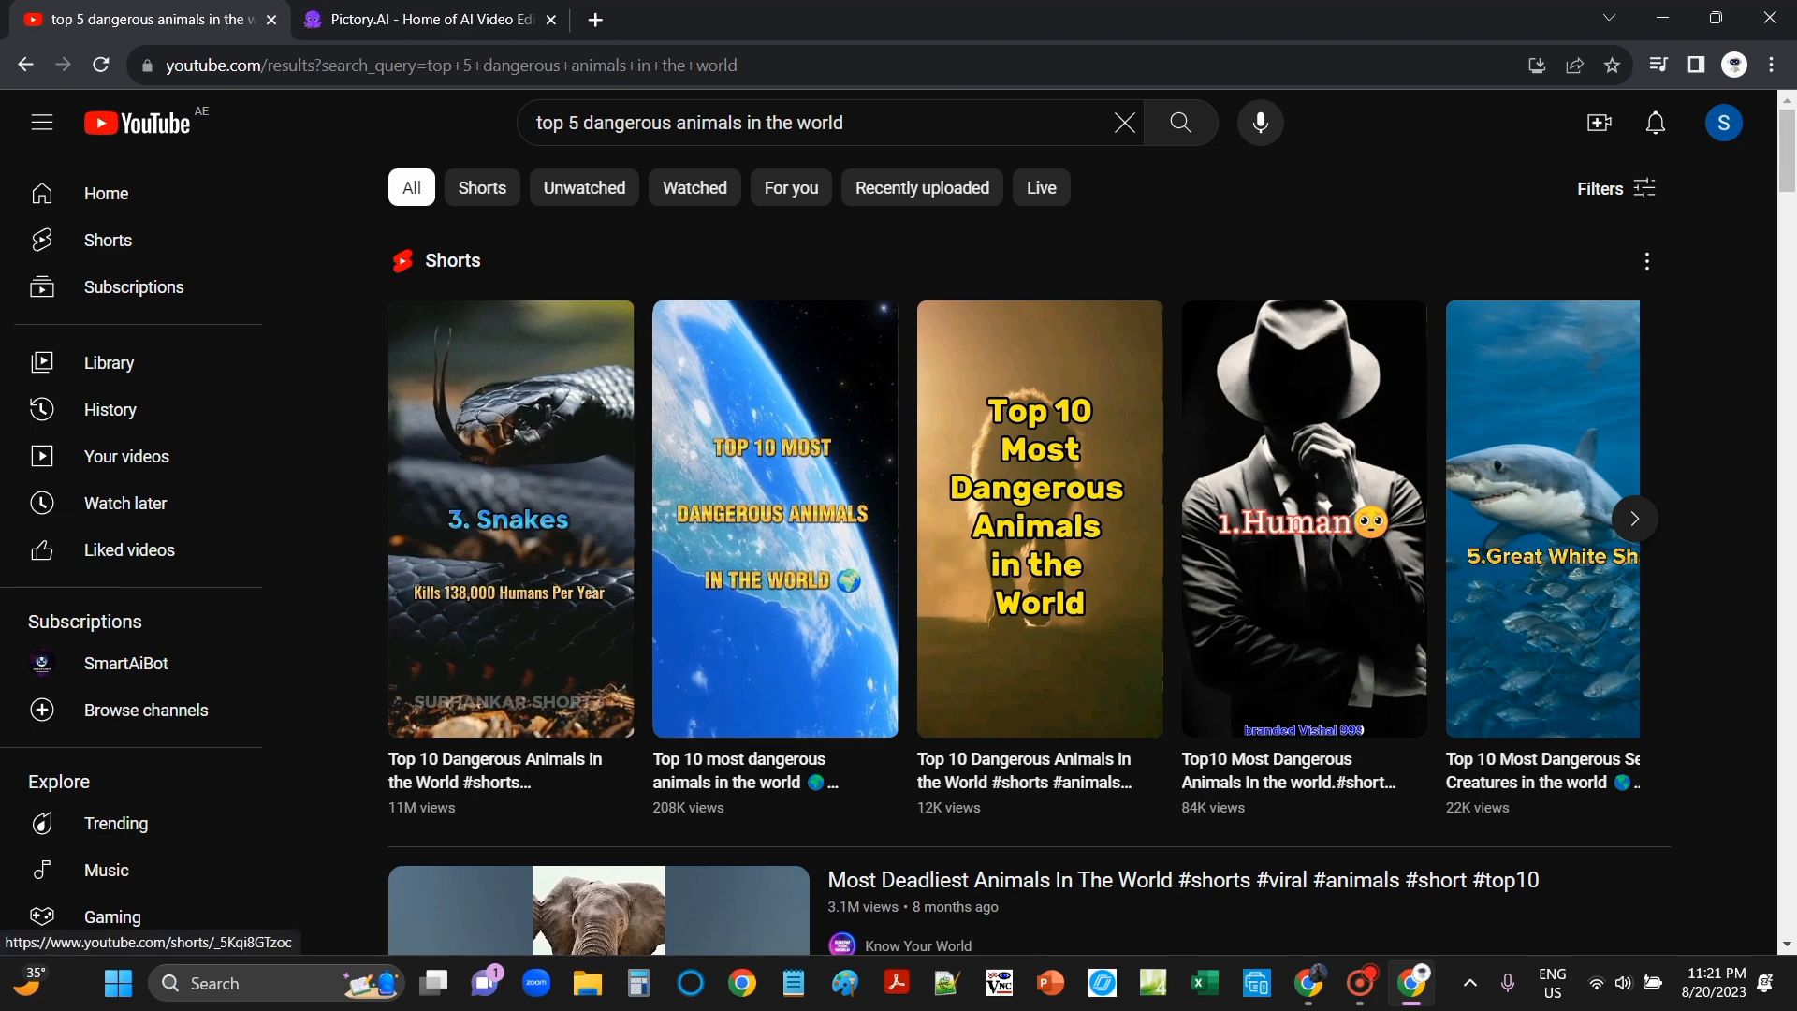
# Step: Play the second dangerous-animals Short, go back to the results, and return to the Pictory tab
pyautogui.click(721, 515)
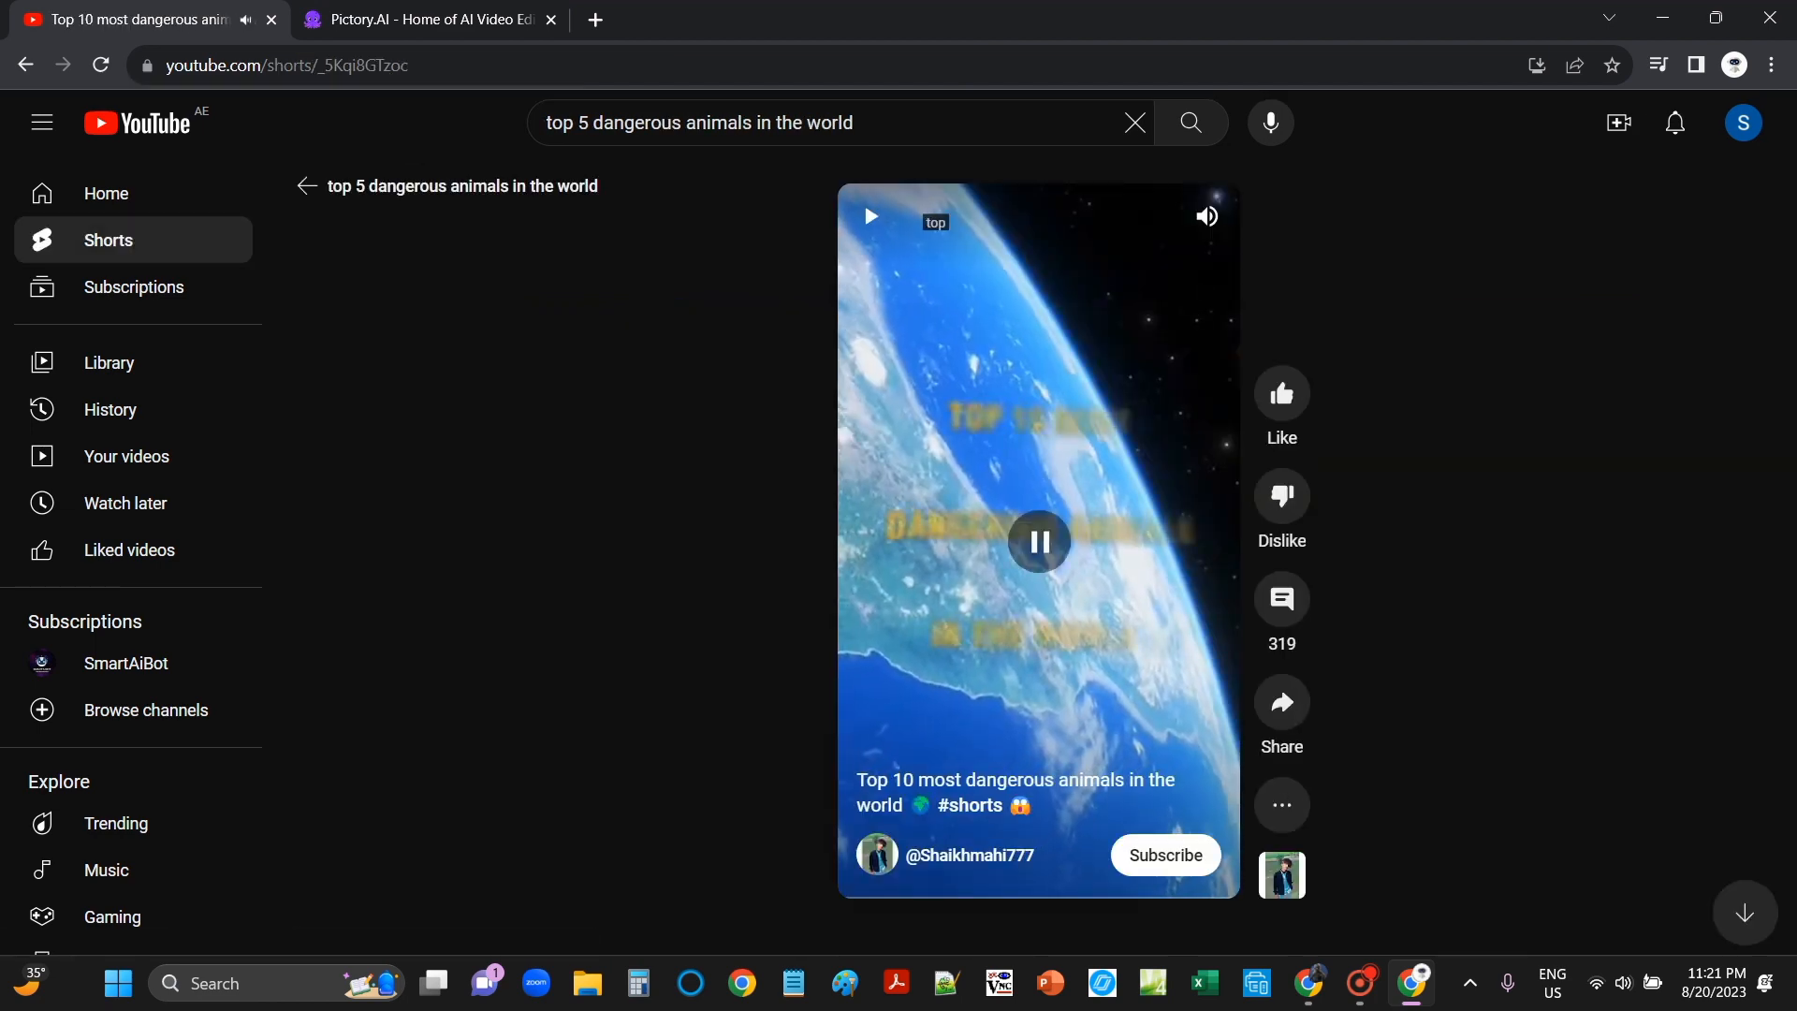
pyautogui.click(25, 64)
pyautogui.click(426, 19)
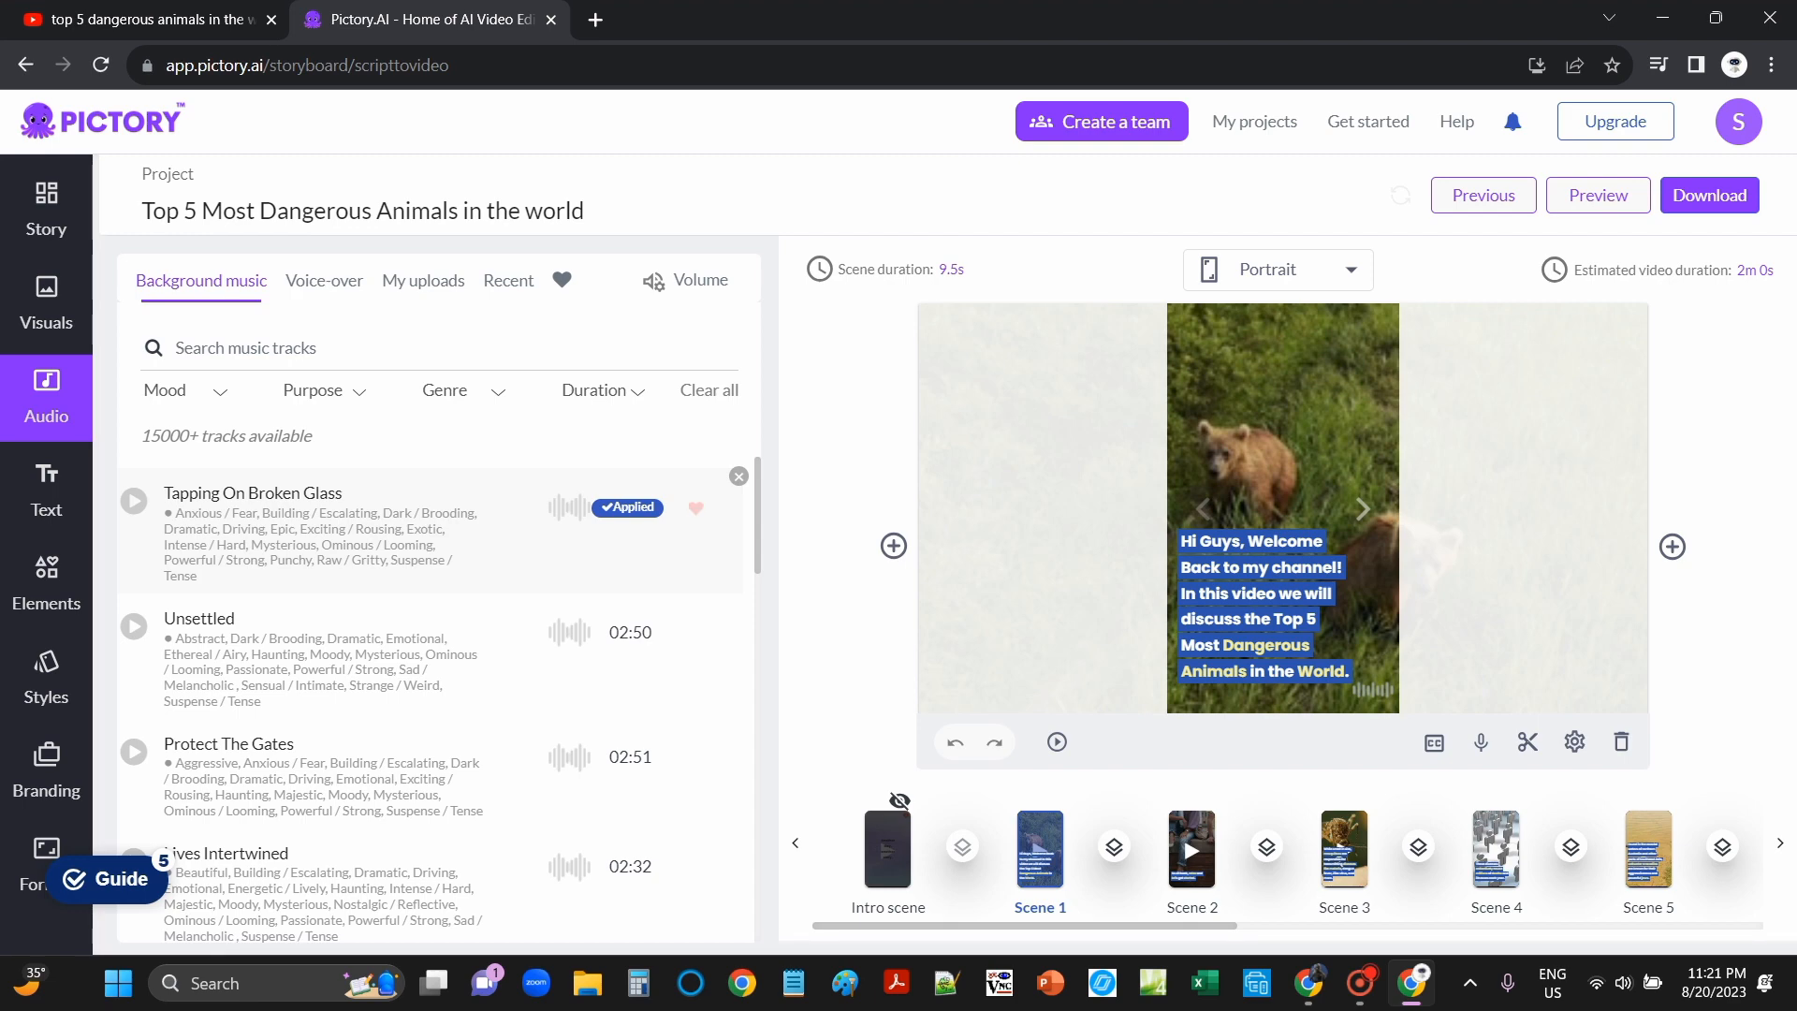
# Step: Browse Pictory's voice-over voice list, then check the My uploads audio files
pyautogui.click(324, 280)
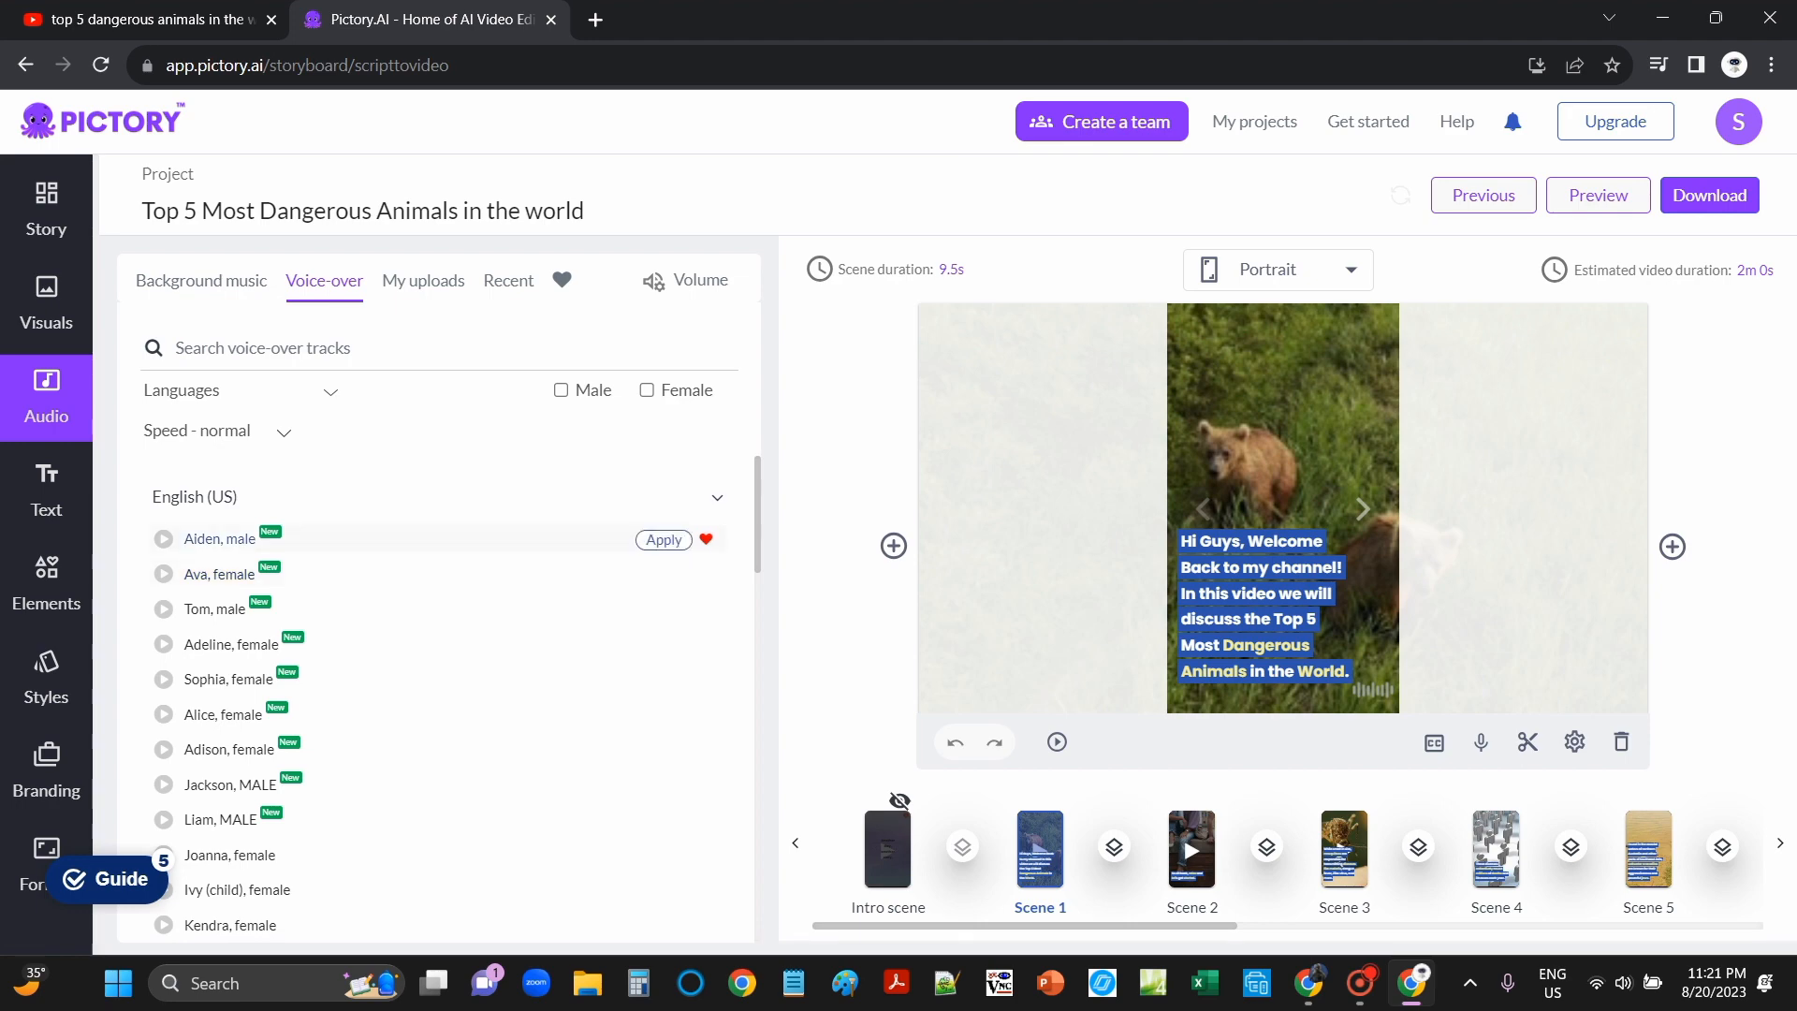
pyautogui.scroll(-10, 431, 702)
pyautogui.scroll(10, 431, 702)
pyautogui.click(423, 280)
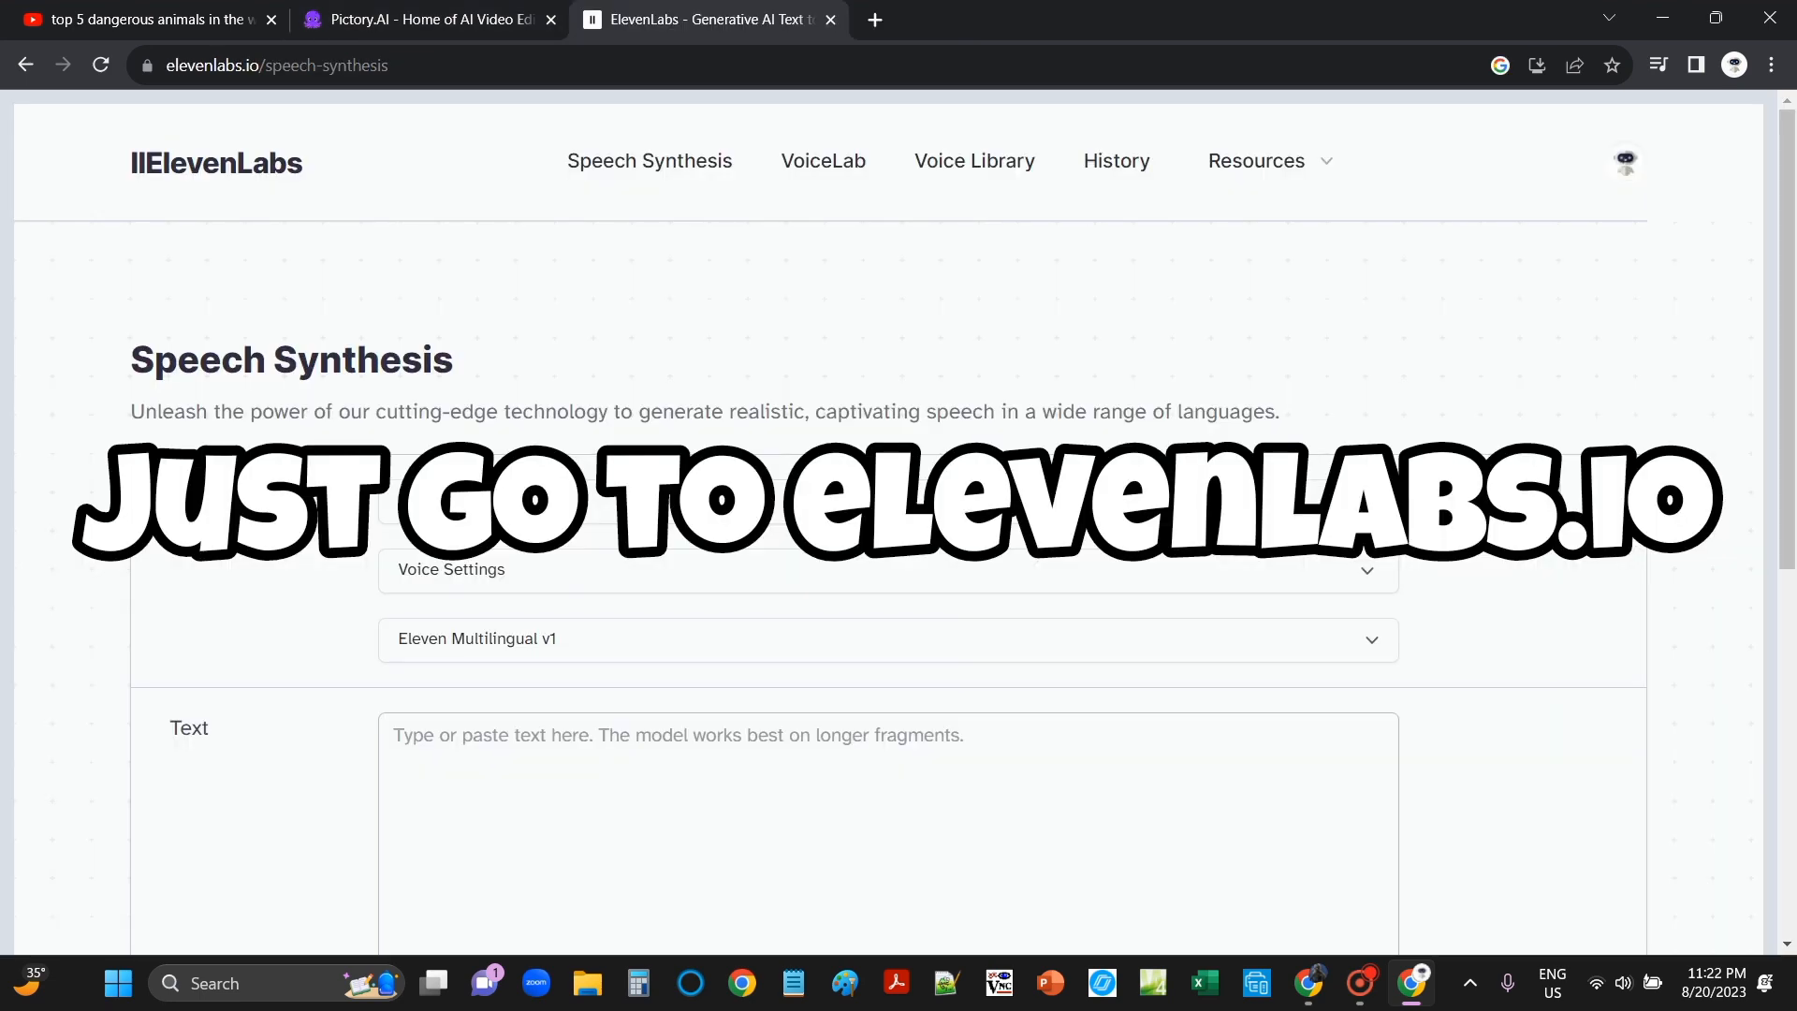
pyautogui.click(887, 501)
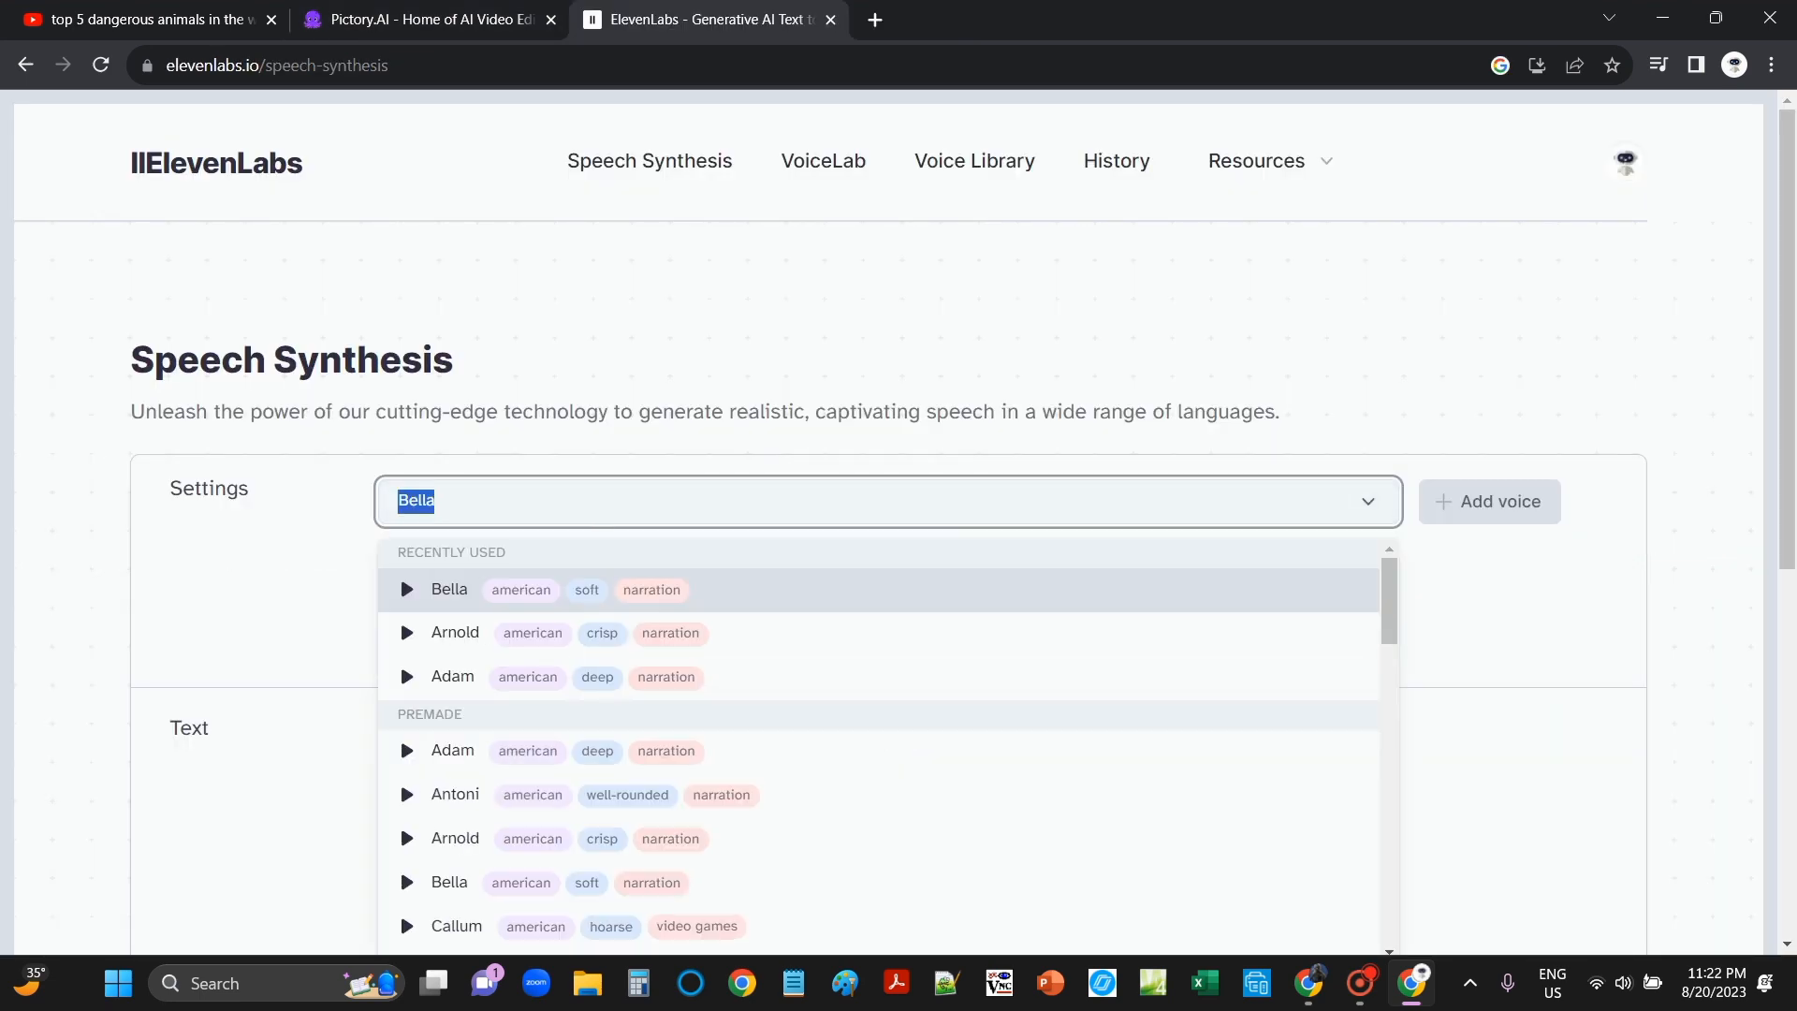
pyautogui.click(452, 677)
pyautogui.click(887, 500)
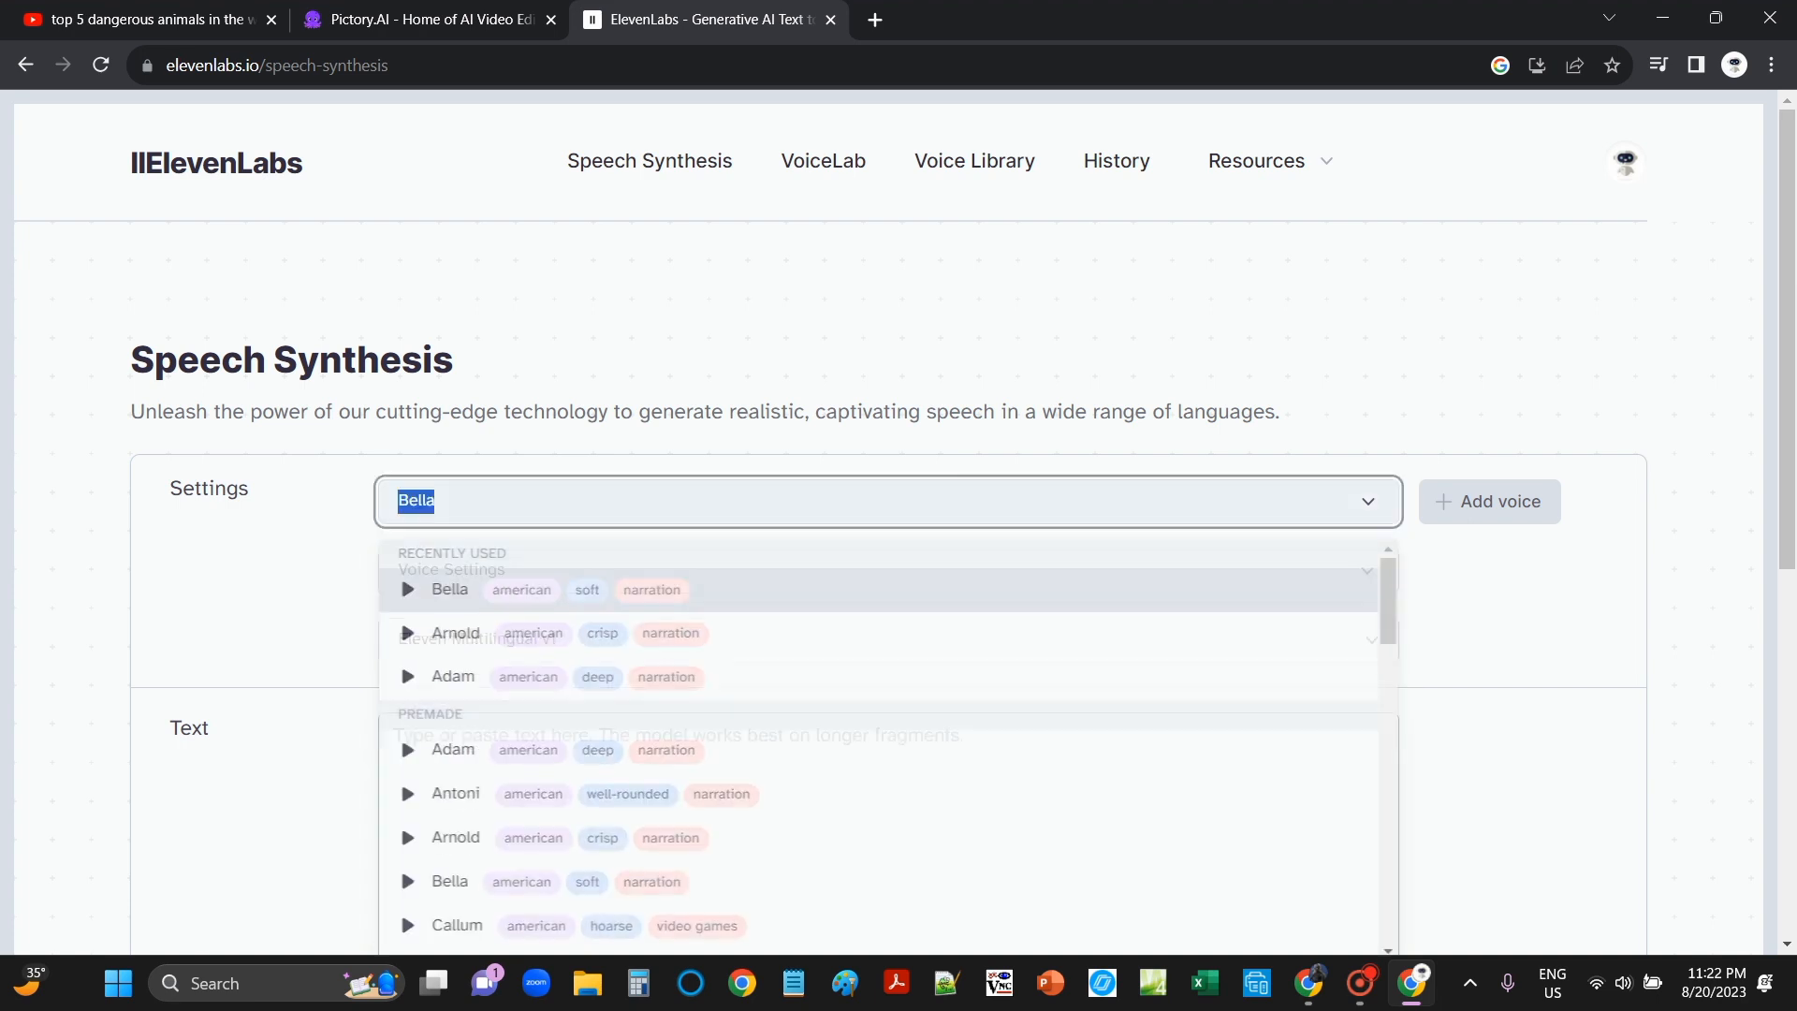
pyautogui.scroll(-15, 888, 748)
pyautogui.scroll(15, 887, 749)
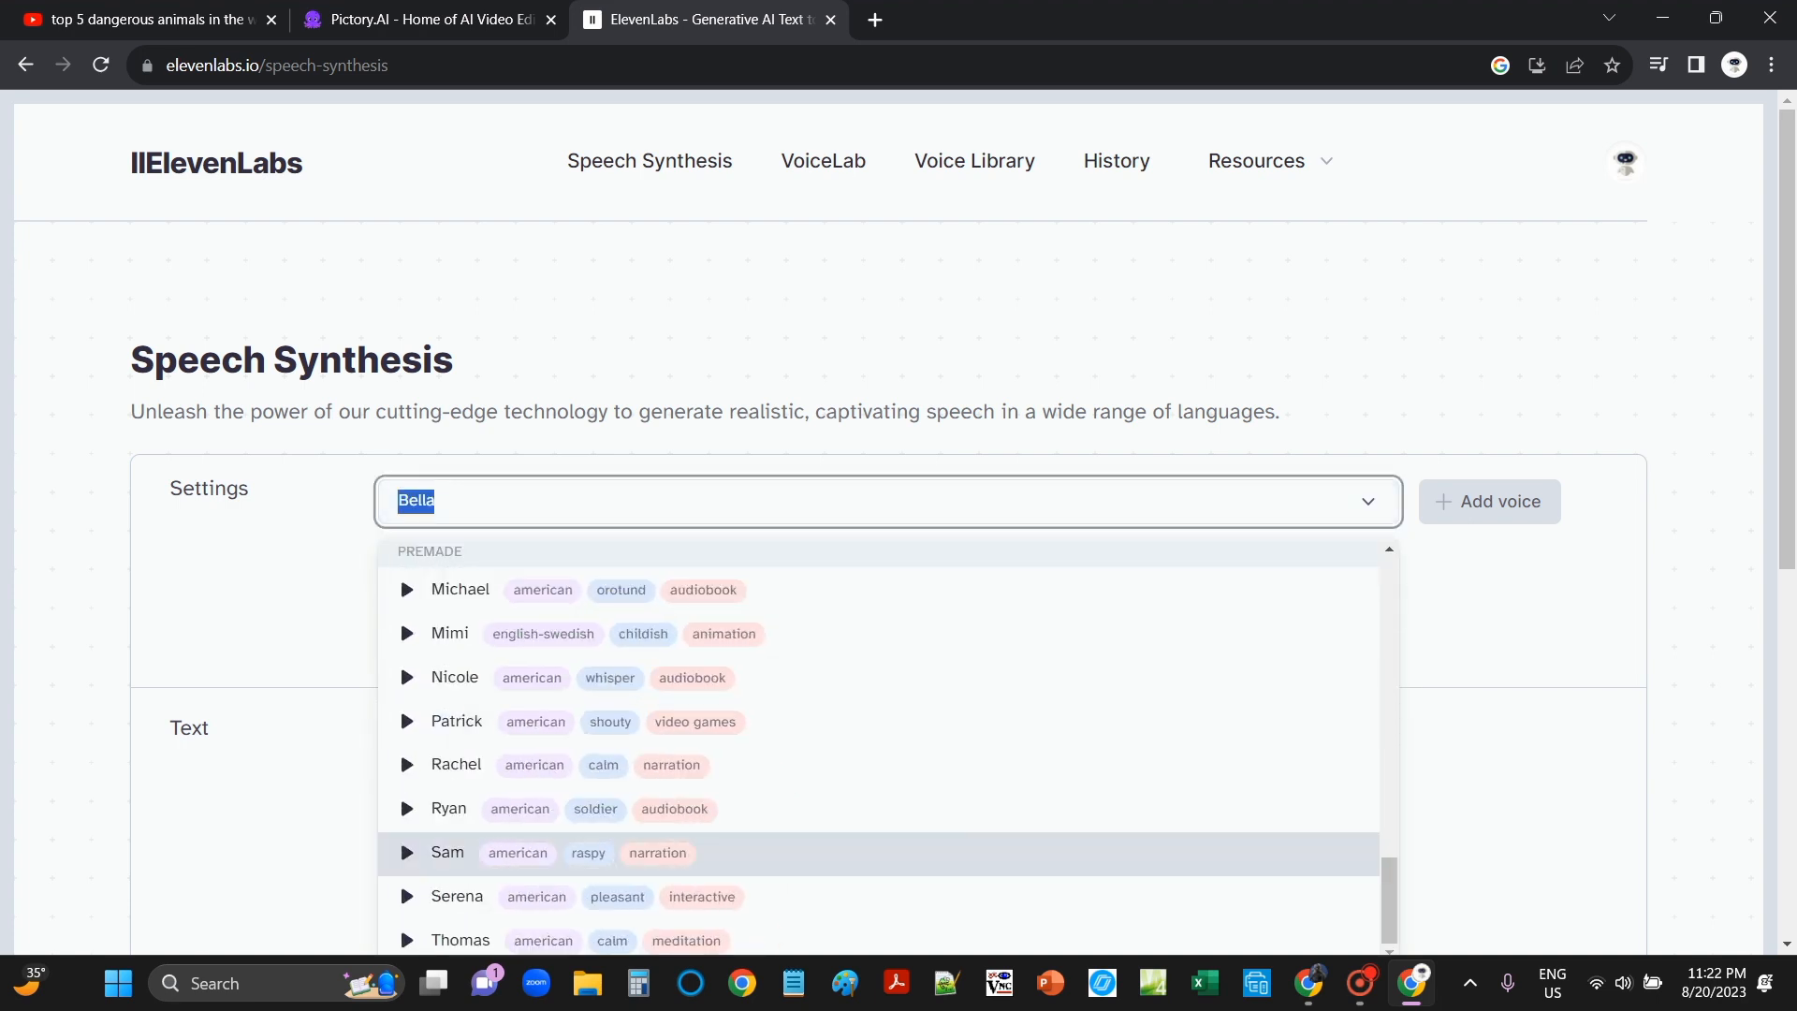
pyautogui.press('Escape')
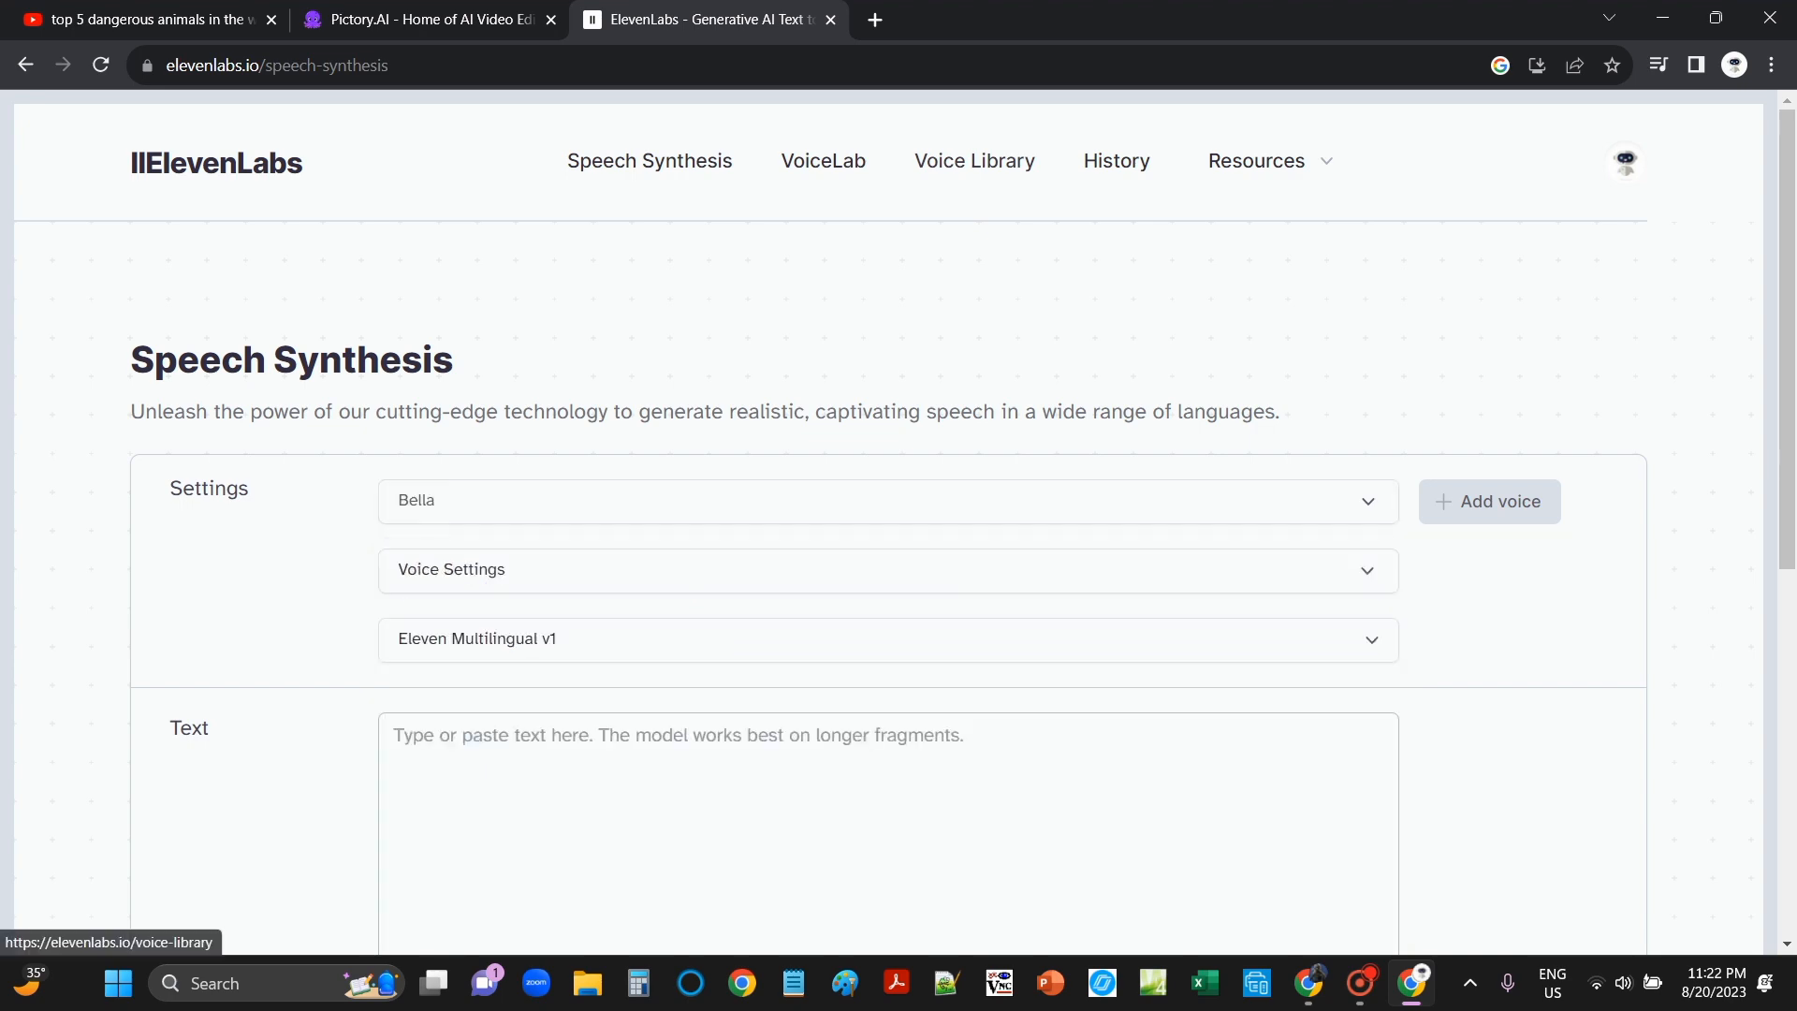
pyautogui.click(974, 161)
pyautogui.scroll(-15, 1030, 524)
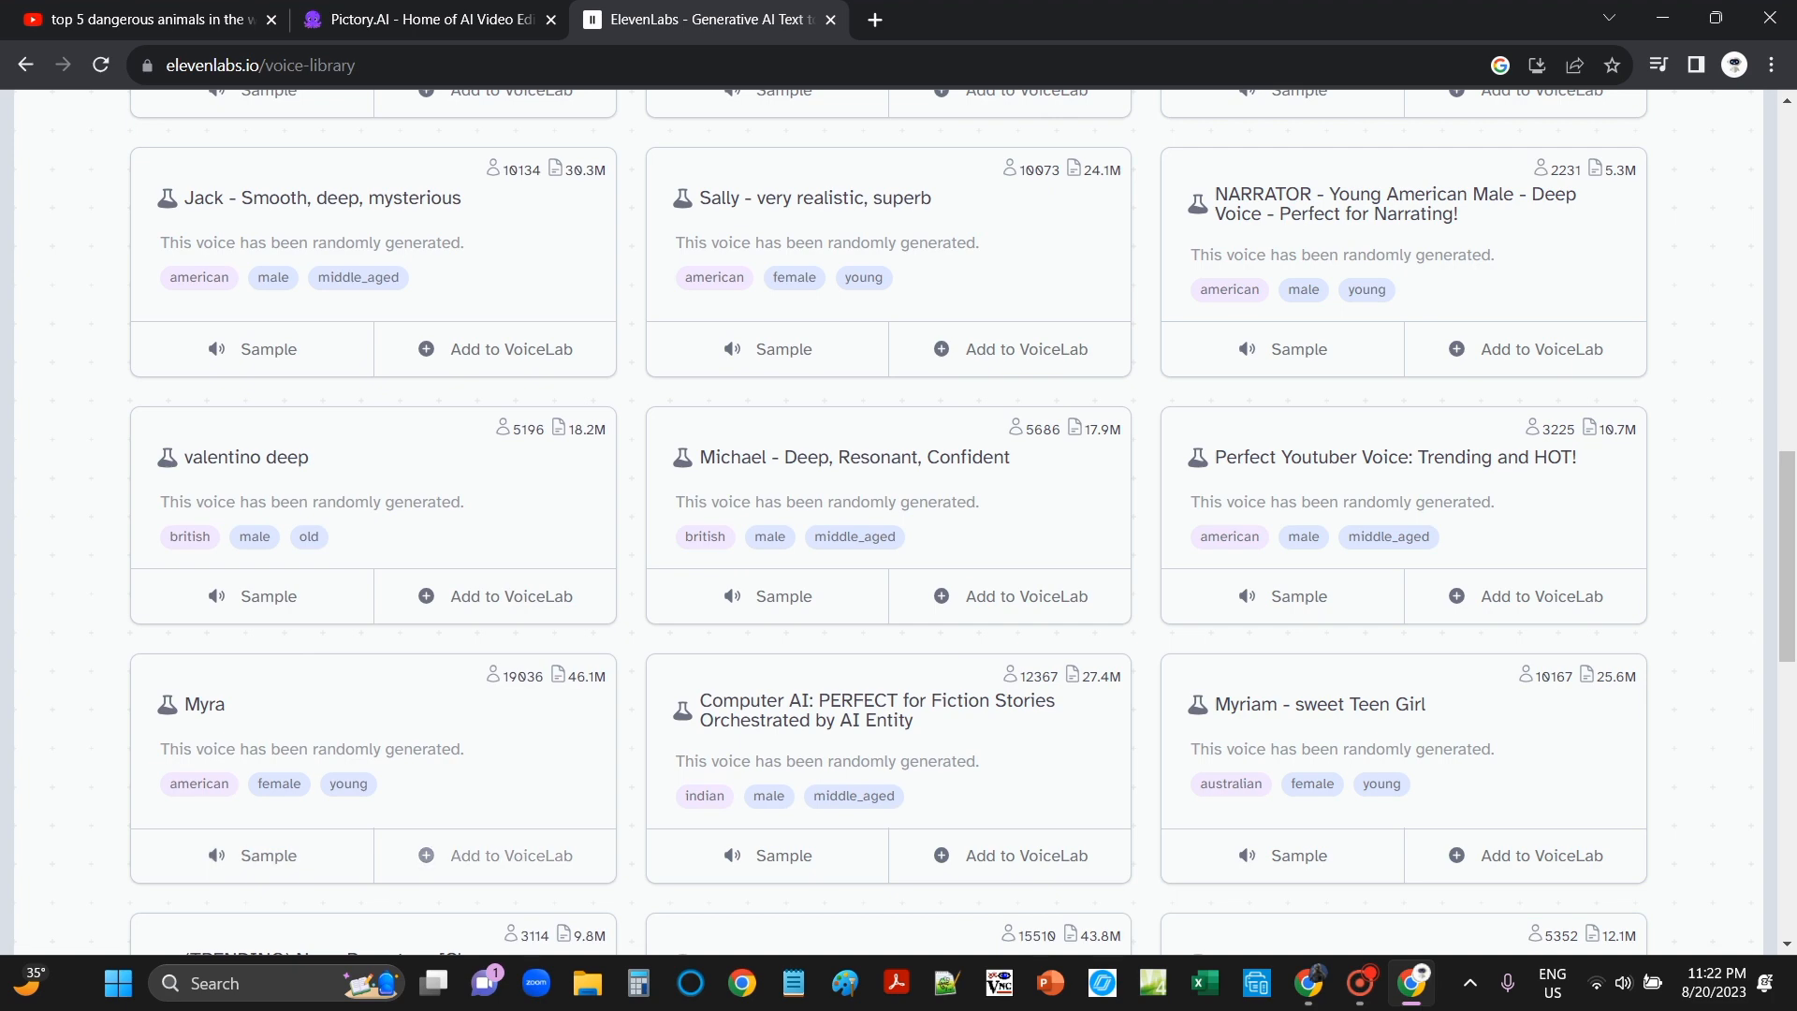
pyautogui.scroll(12, 888, 521)
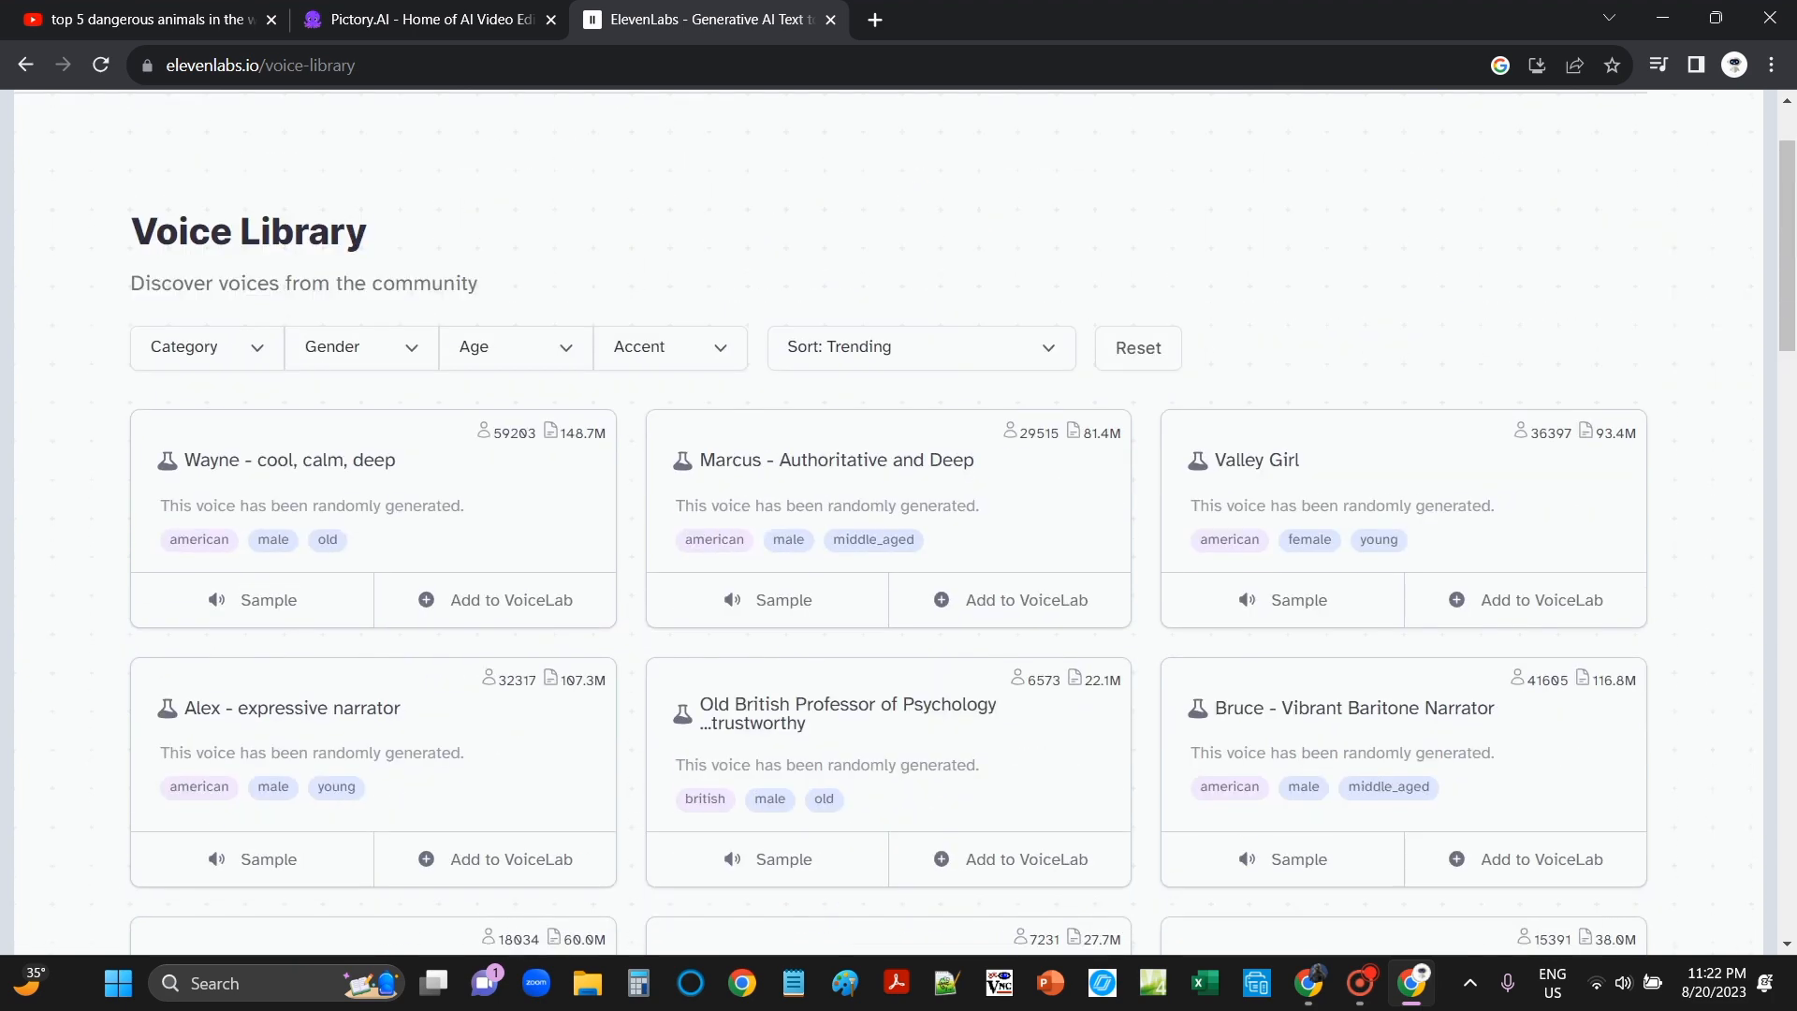
pyautogui.click(206, 476)
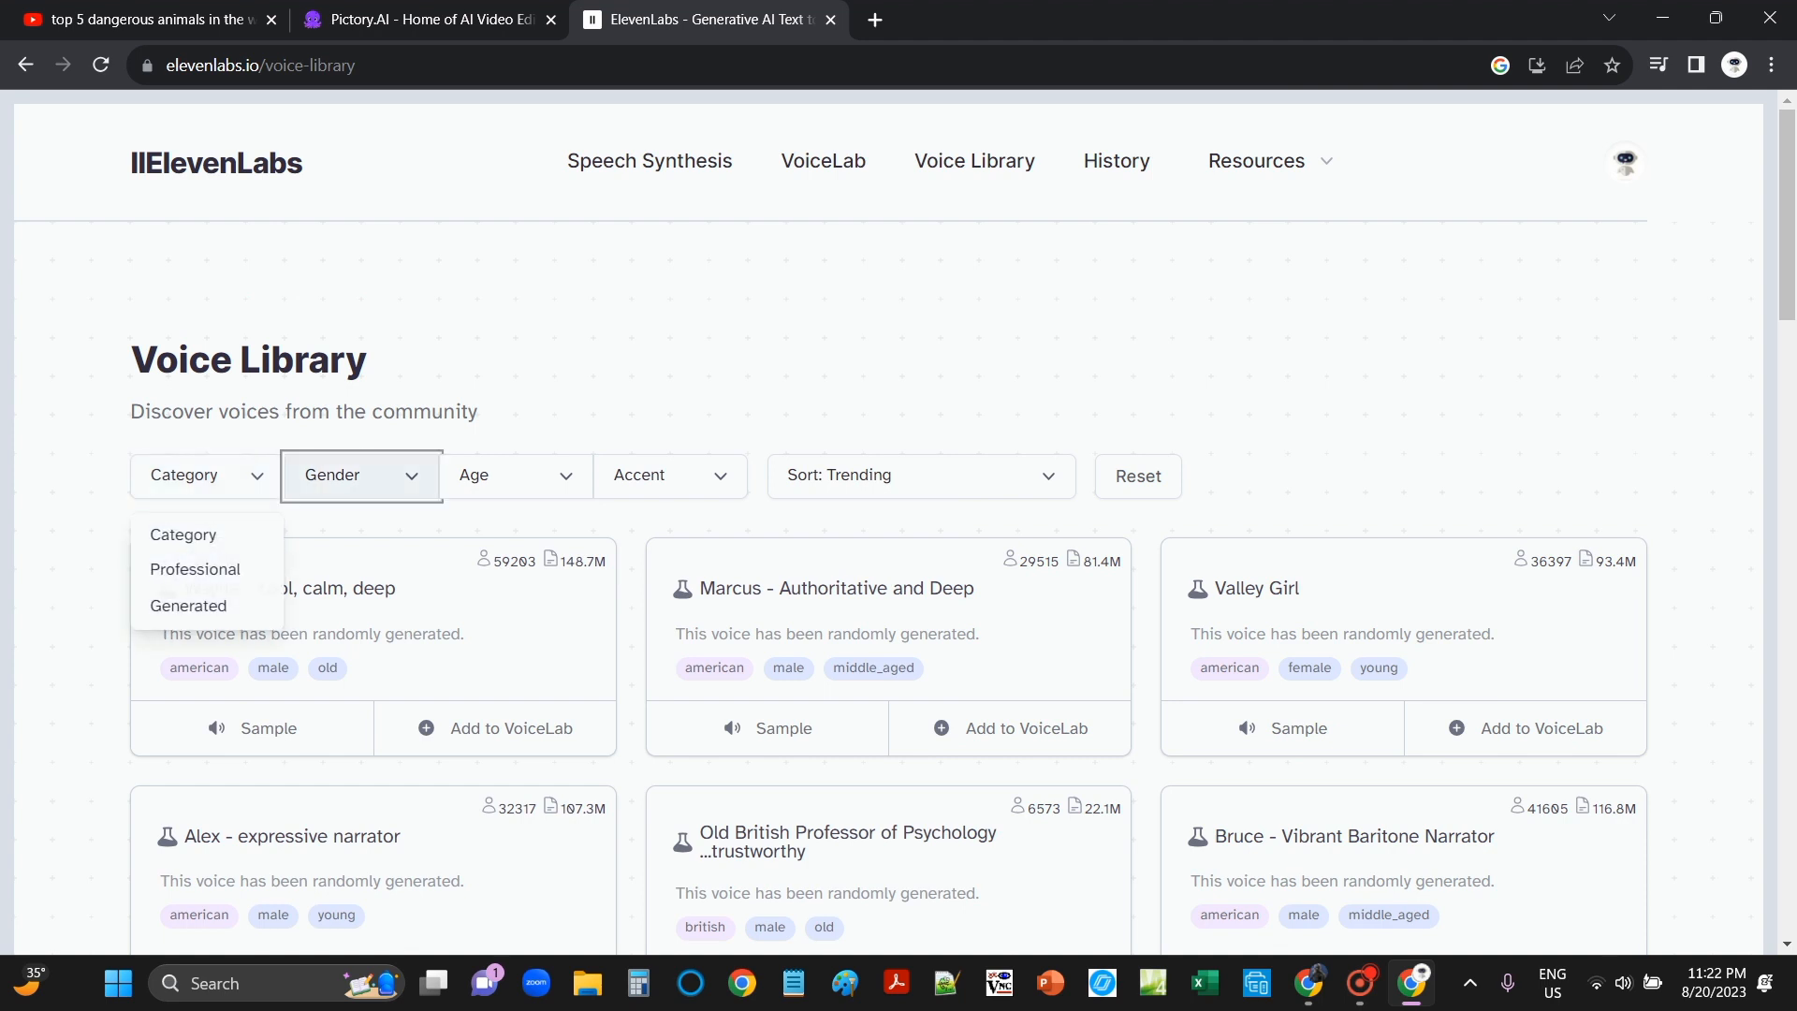
pyautogui.click(510, 475)
pyautogui.click(655, 475)
pyautogui.click(921, 475)
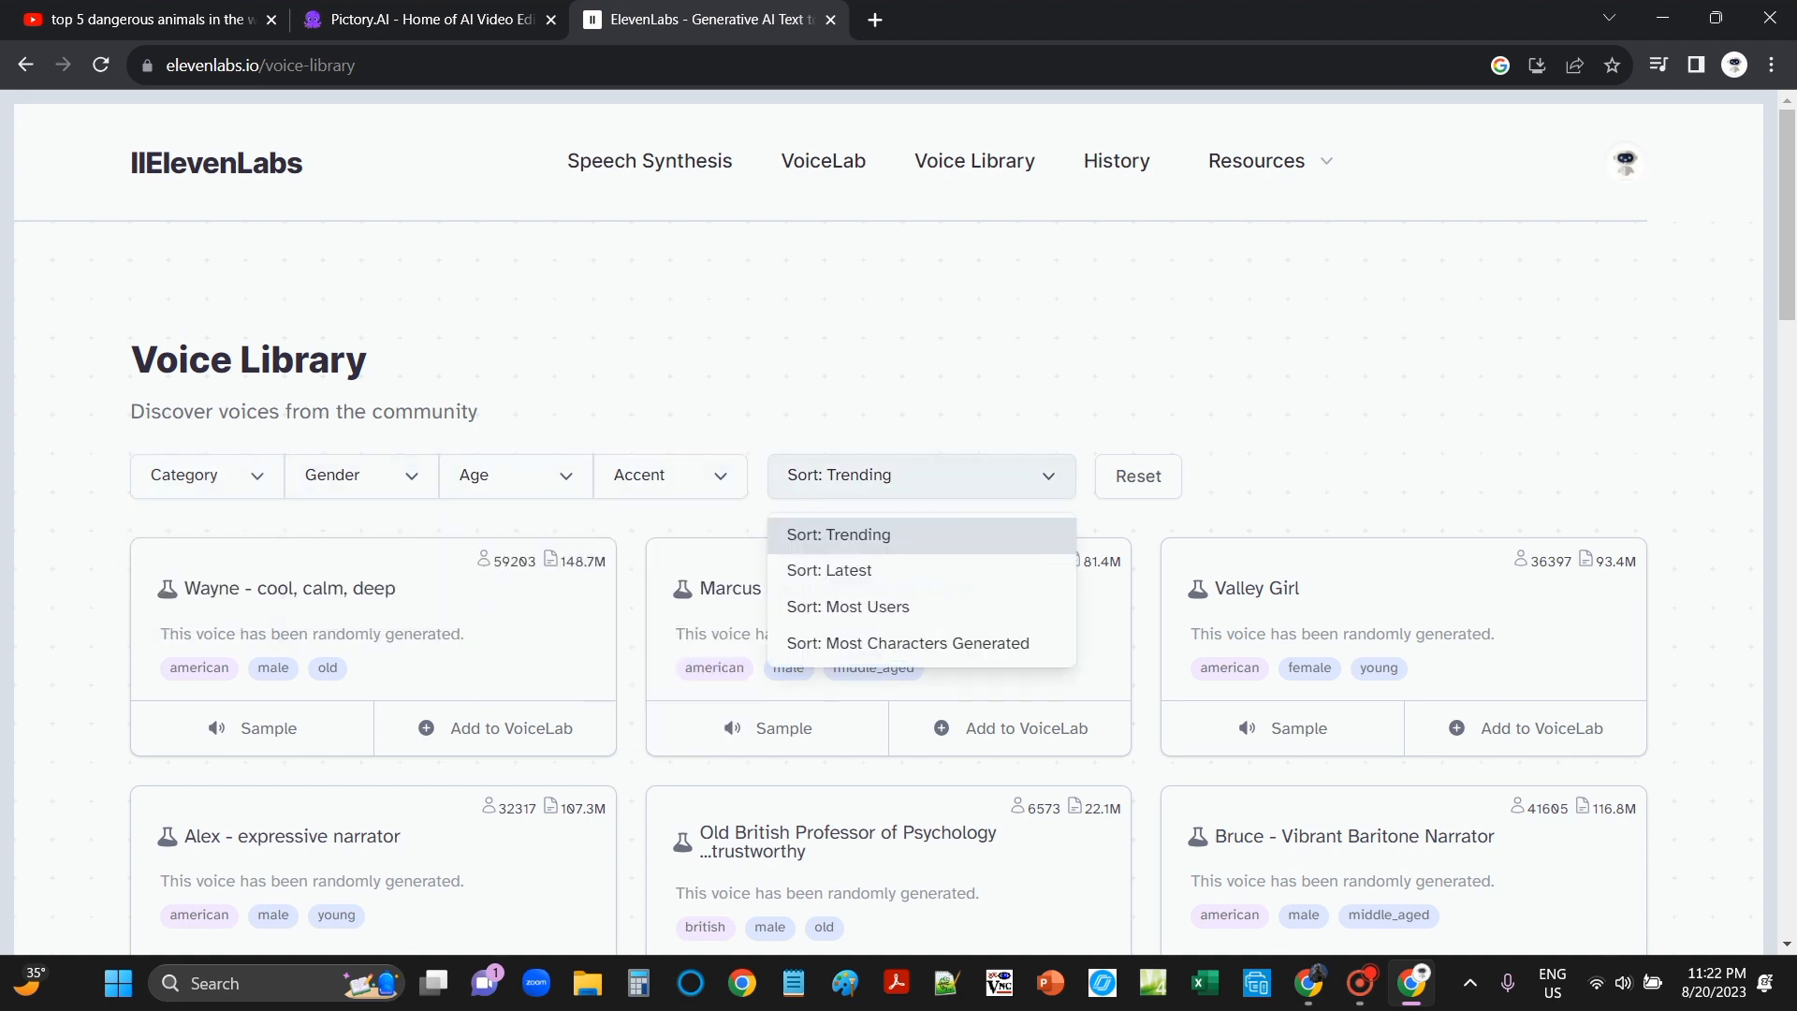
pyautogui.click(838, 533)
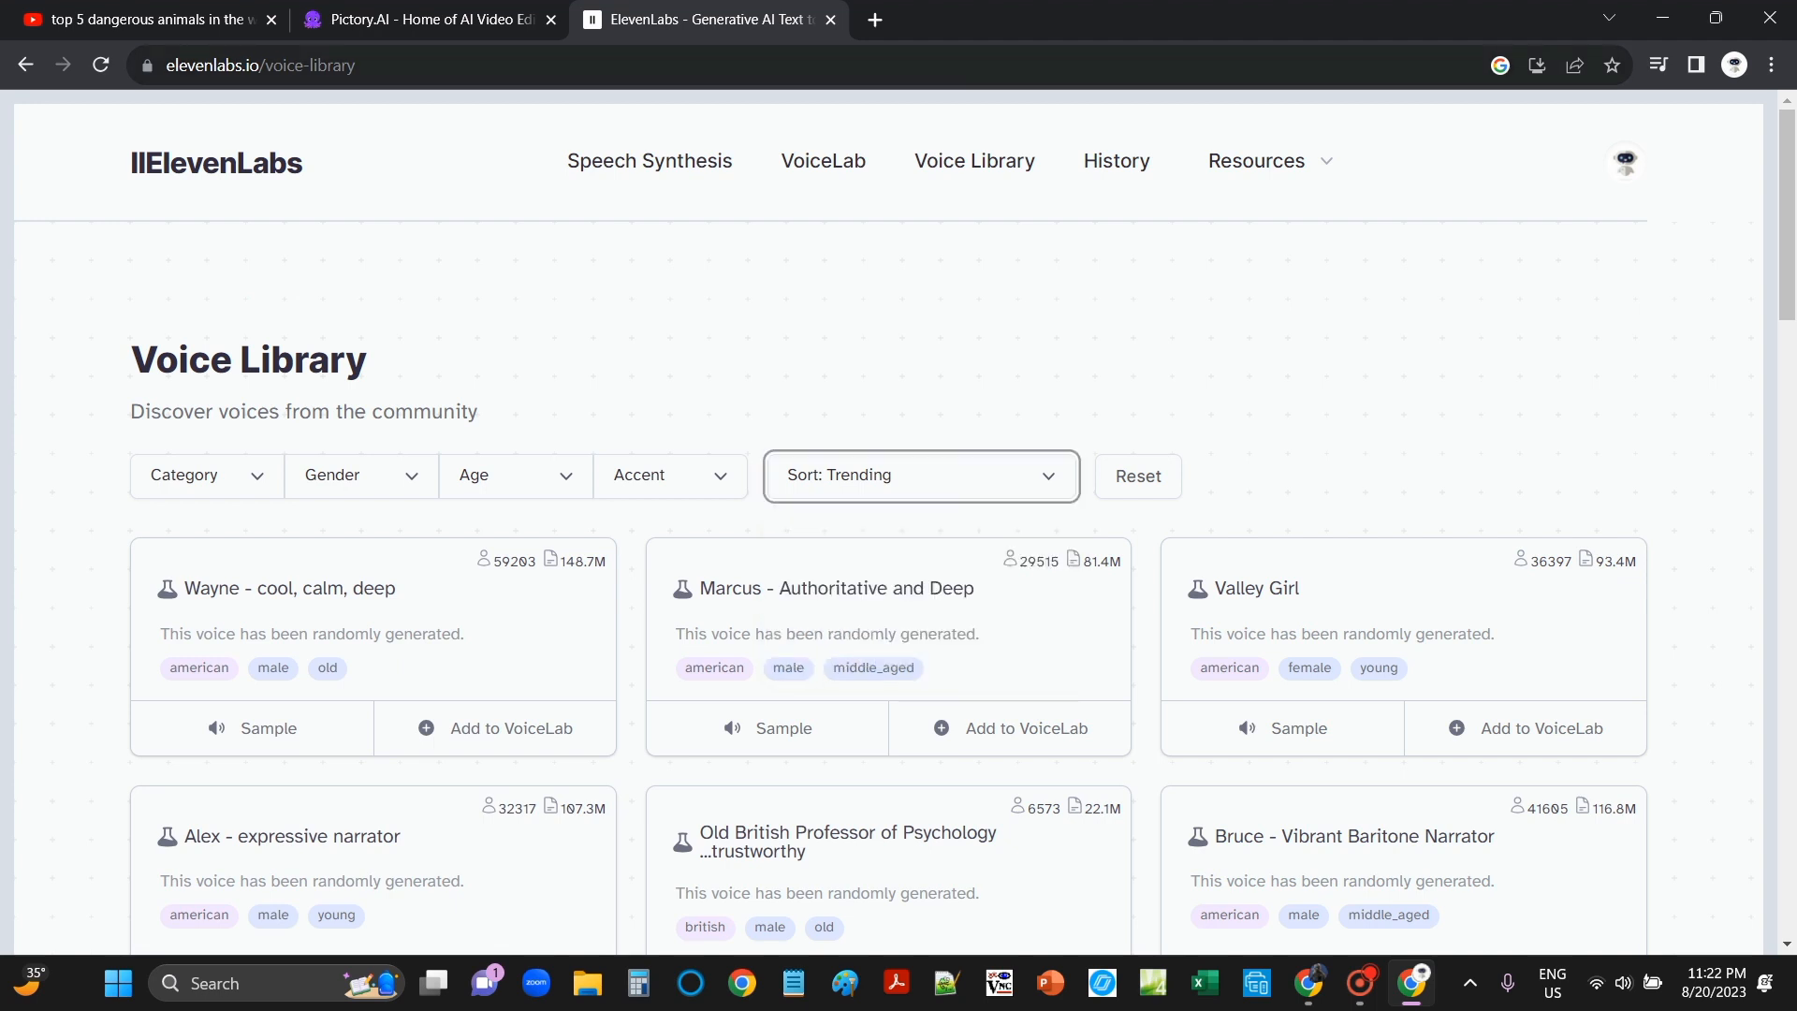
pyautogui.click(649, 160)
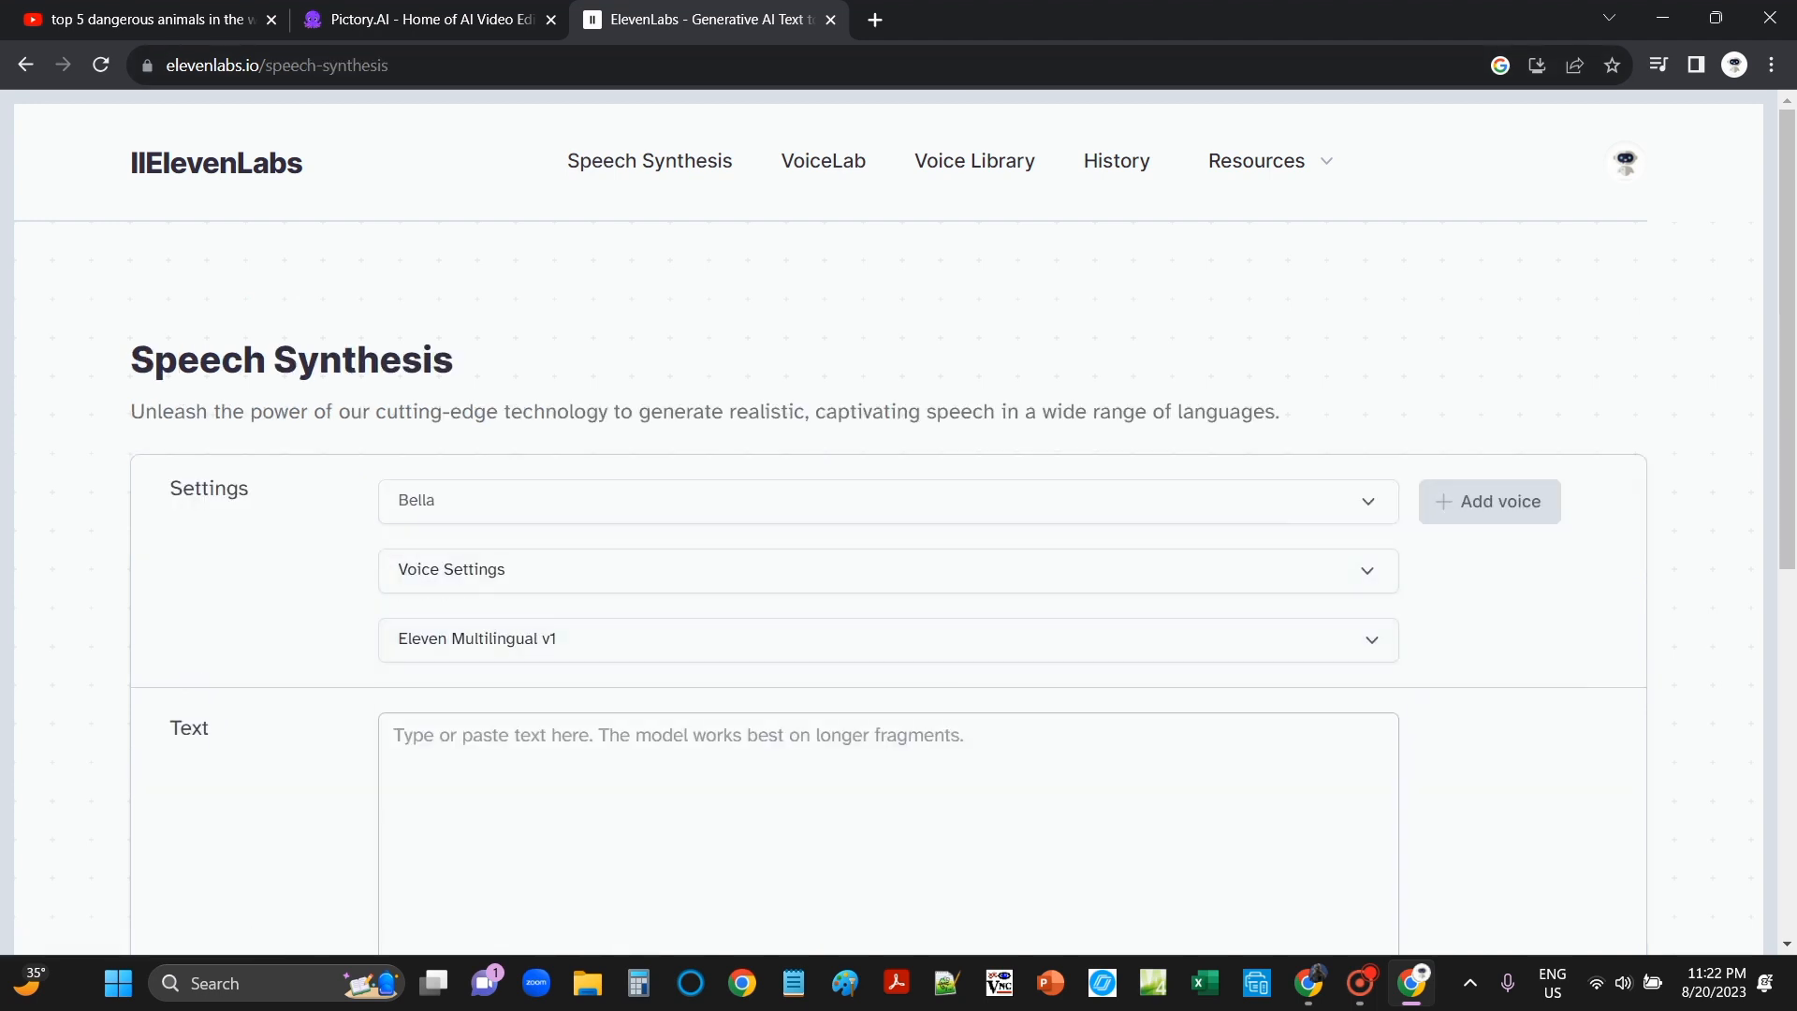
# Step: Keep Bella as the voice and paste the Top 5 DANGEROUS Animals script into ElevenLabs
pyautogui.click(416, 501)
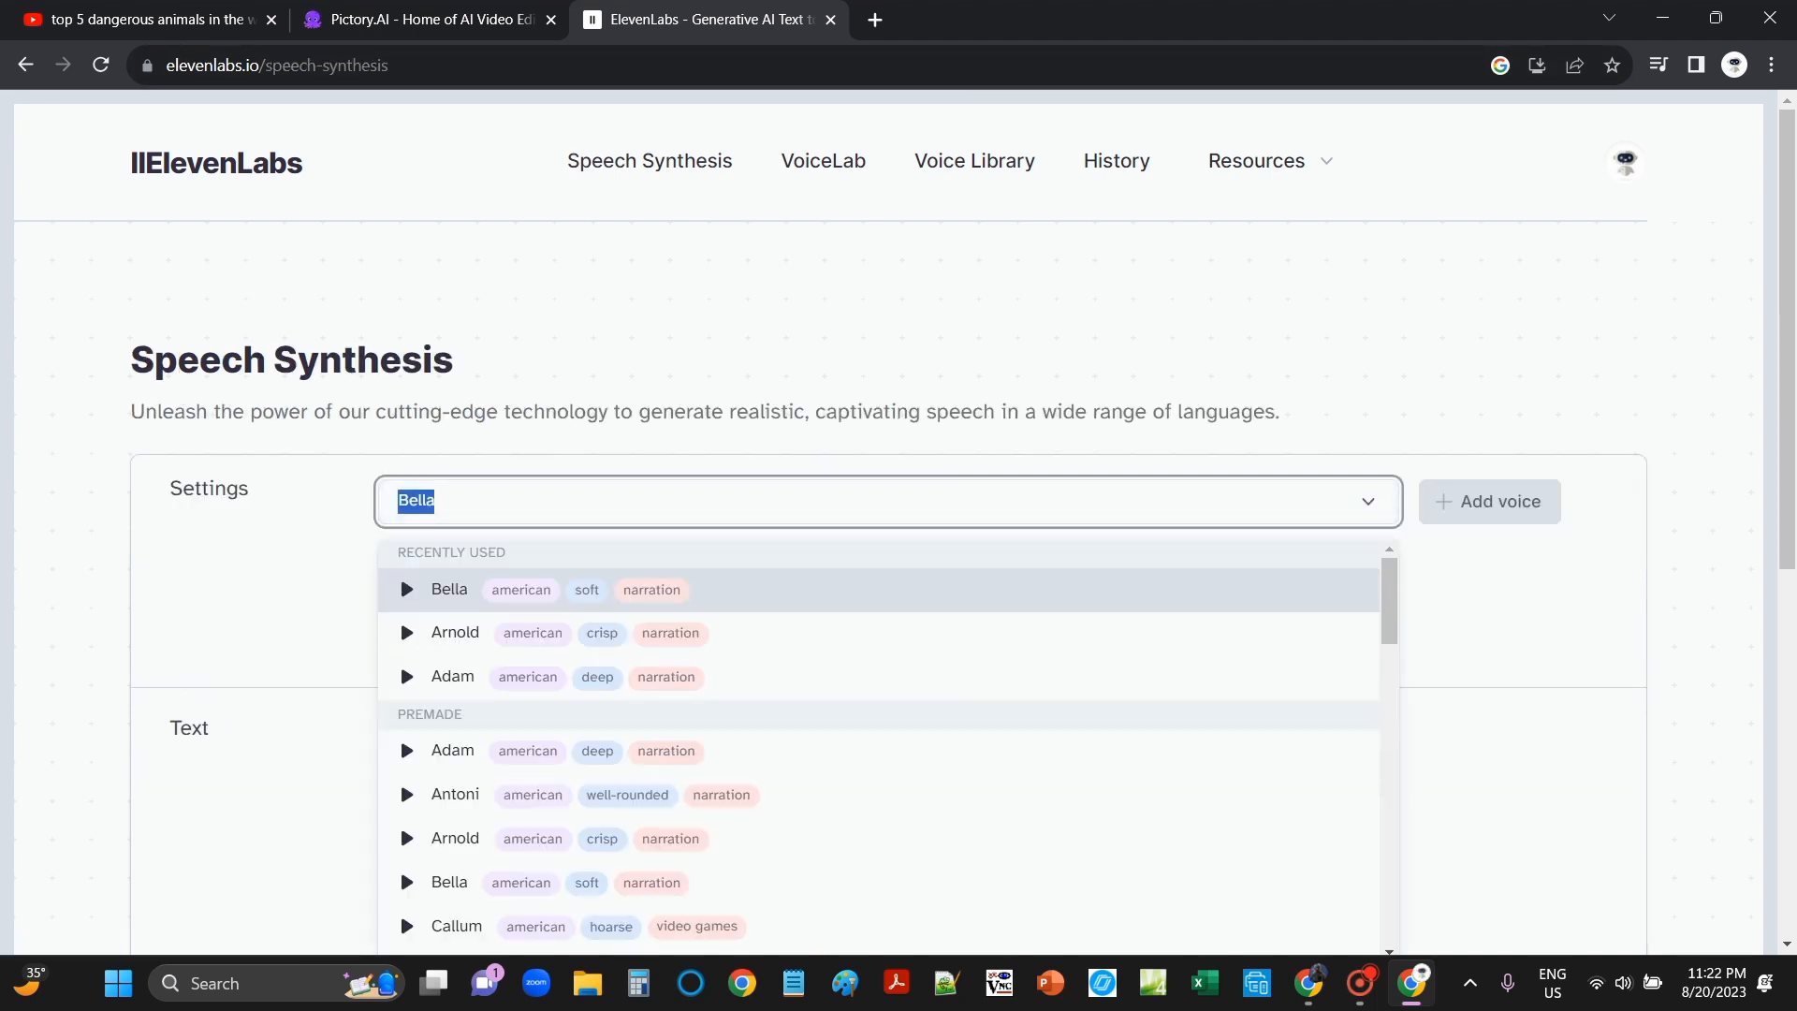
pyautogui.press('Escape')
pyautogui.scroll(-5, 889, 524)
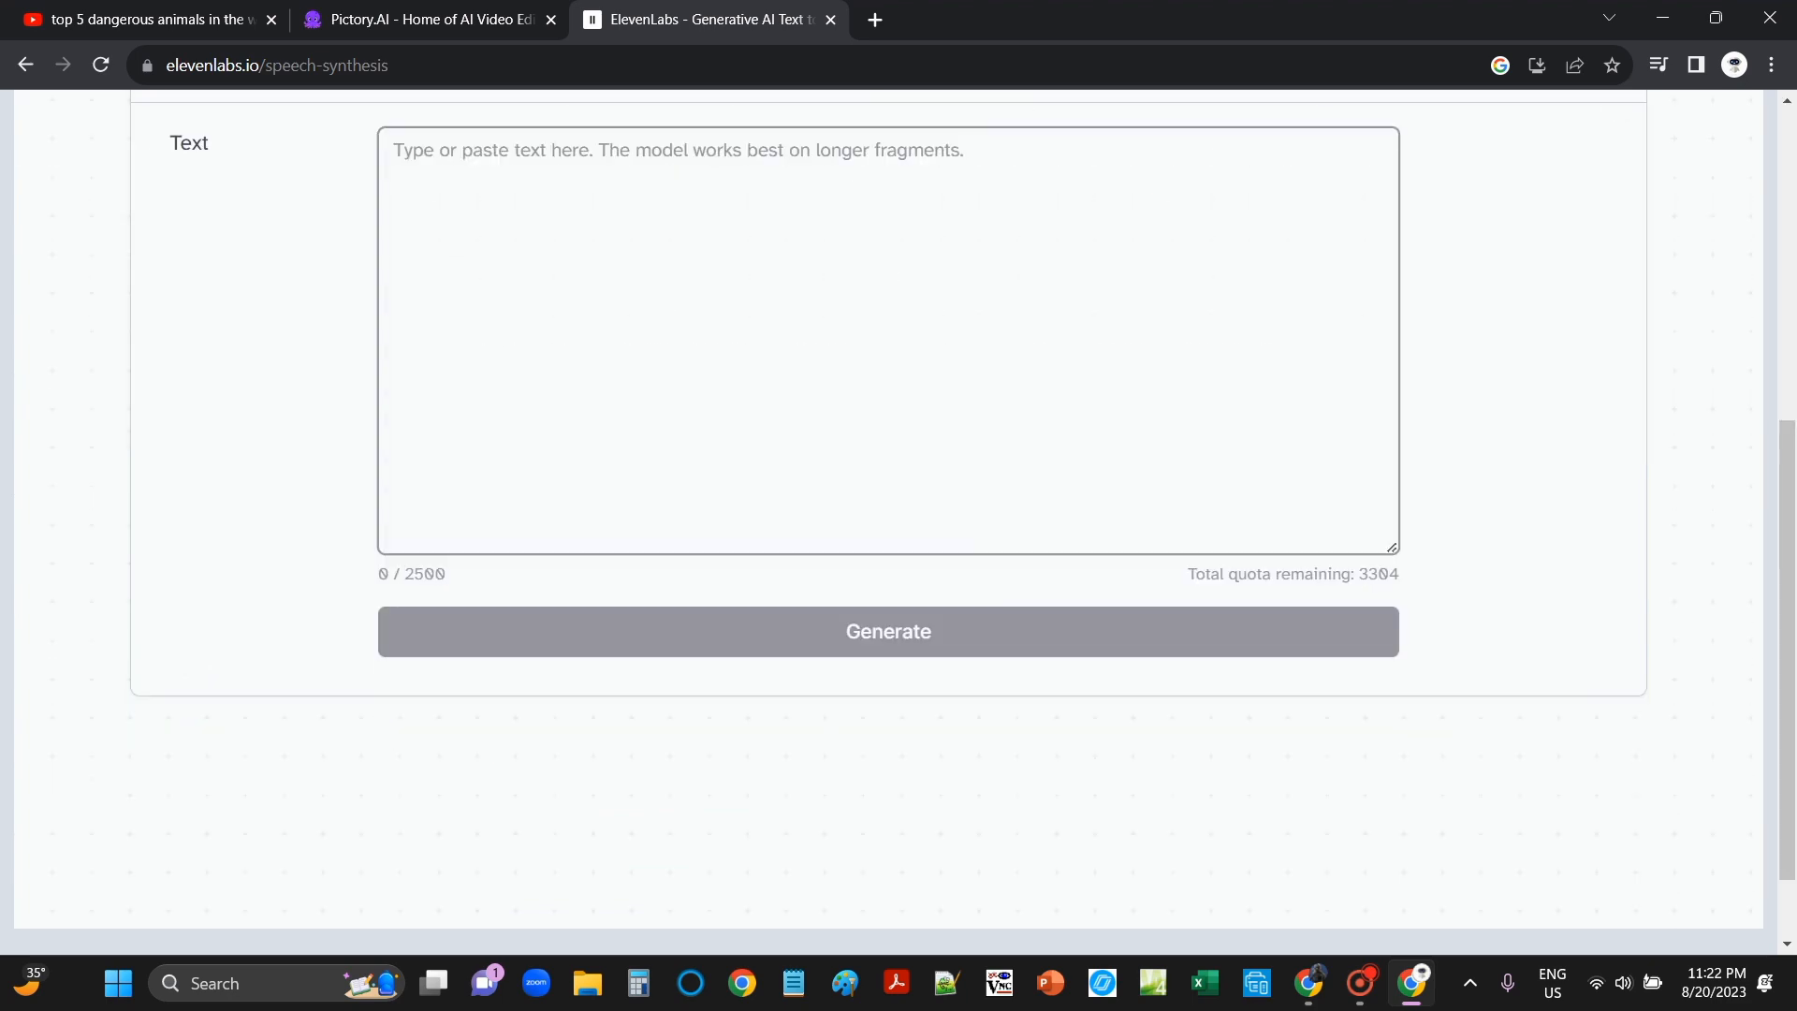
pyautogui.scroll(3, 889, 524)
pyautogui.click(394, 503)
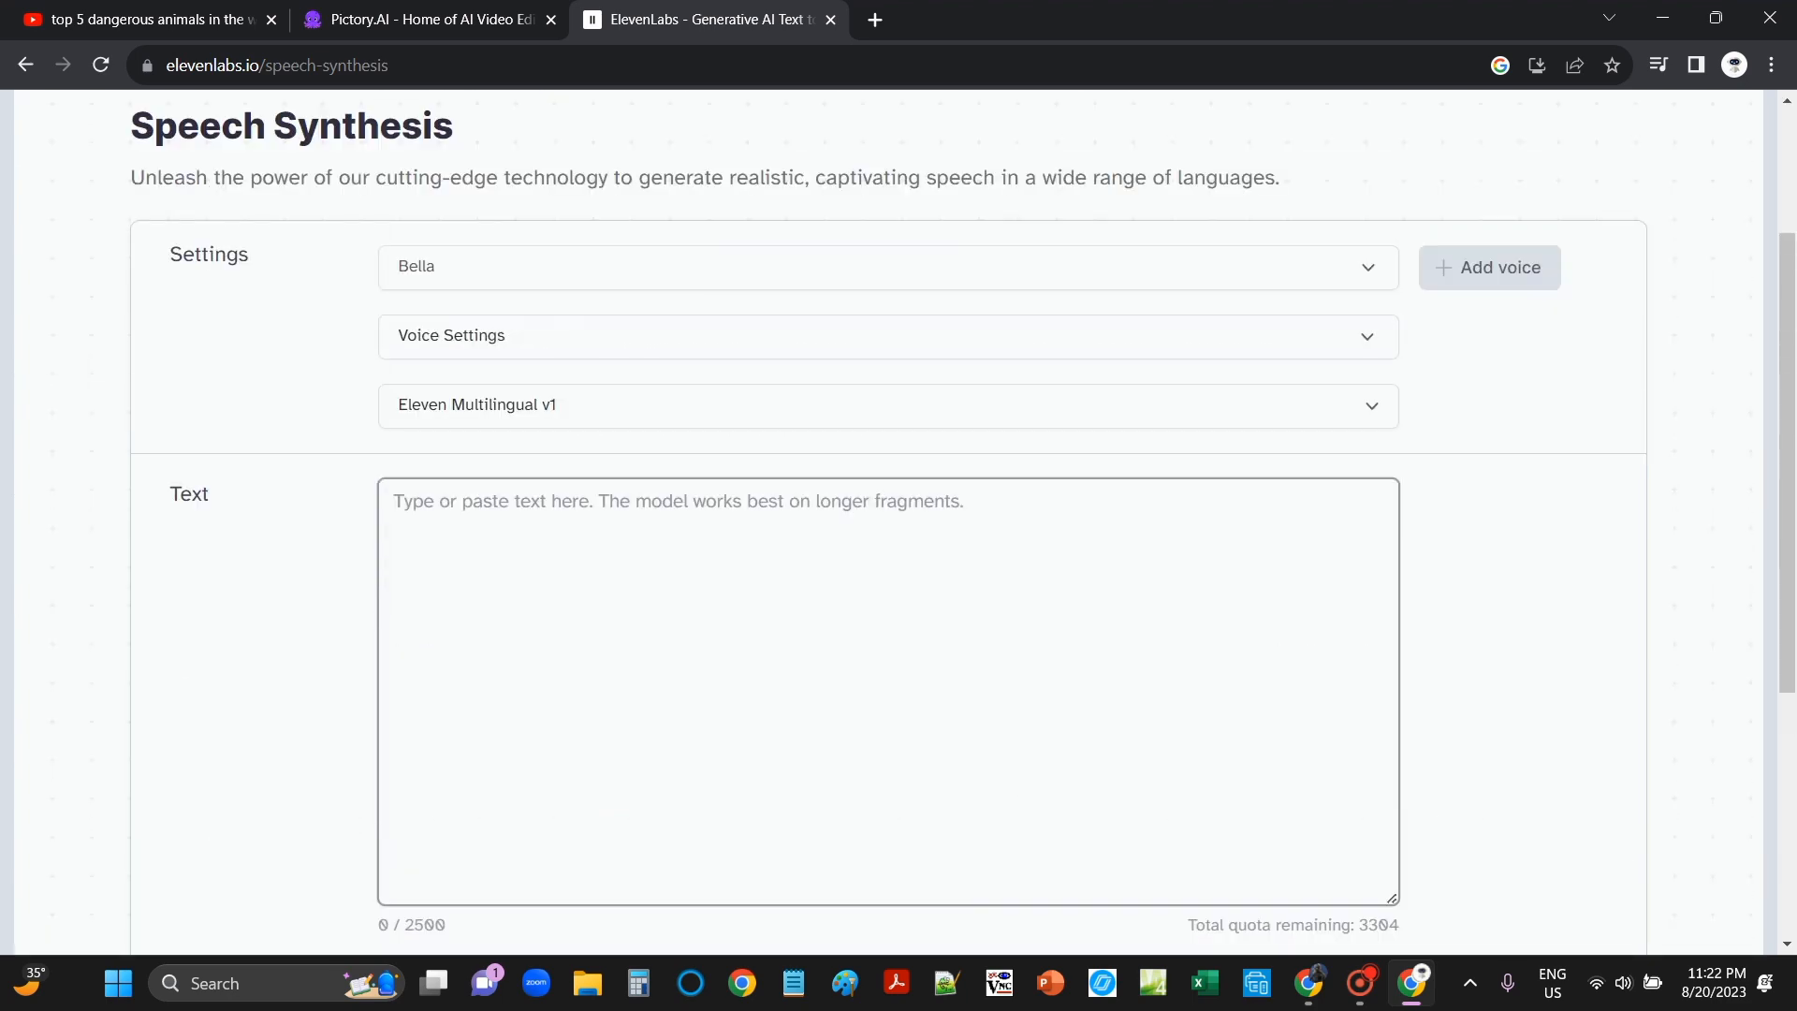
pyautogui.hotkey('ctrl', 'v')
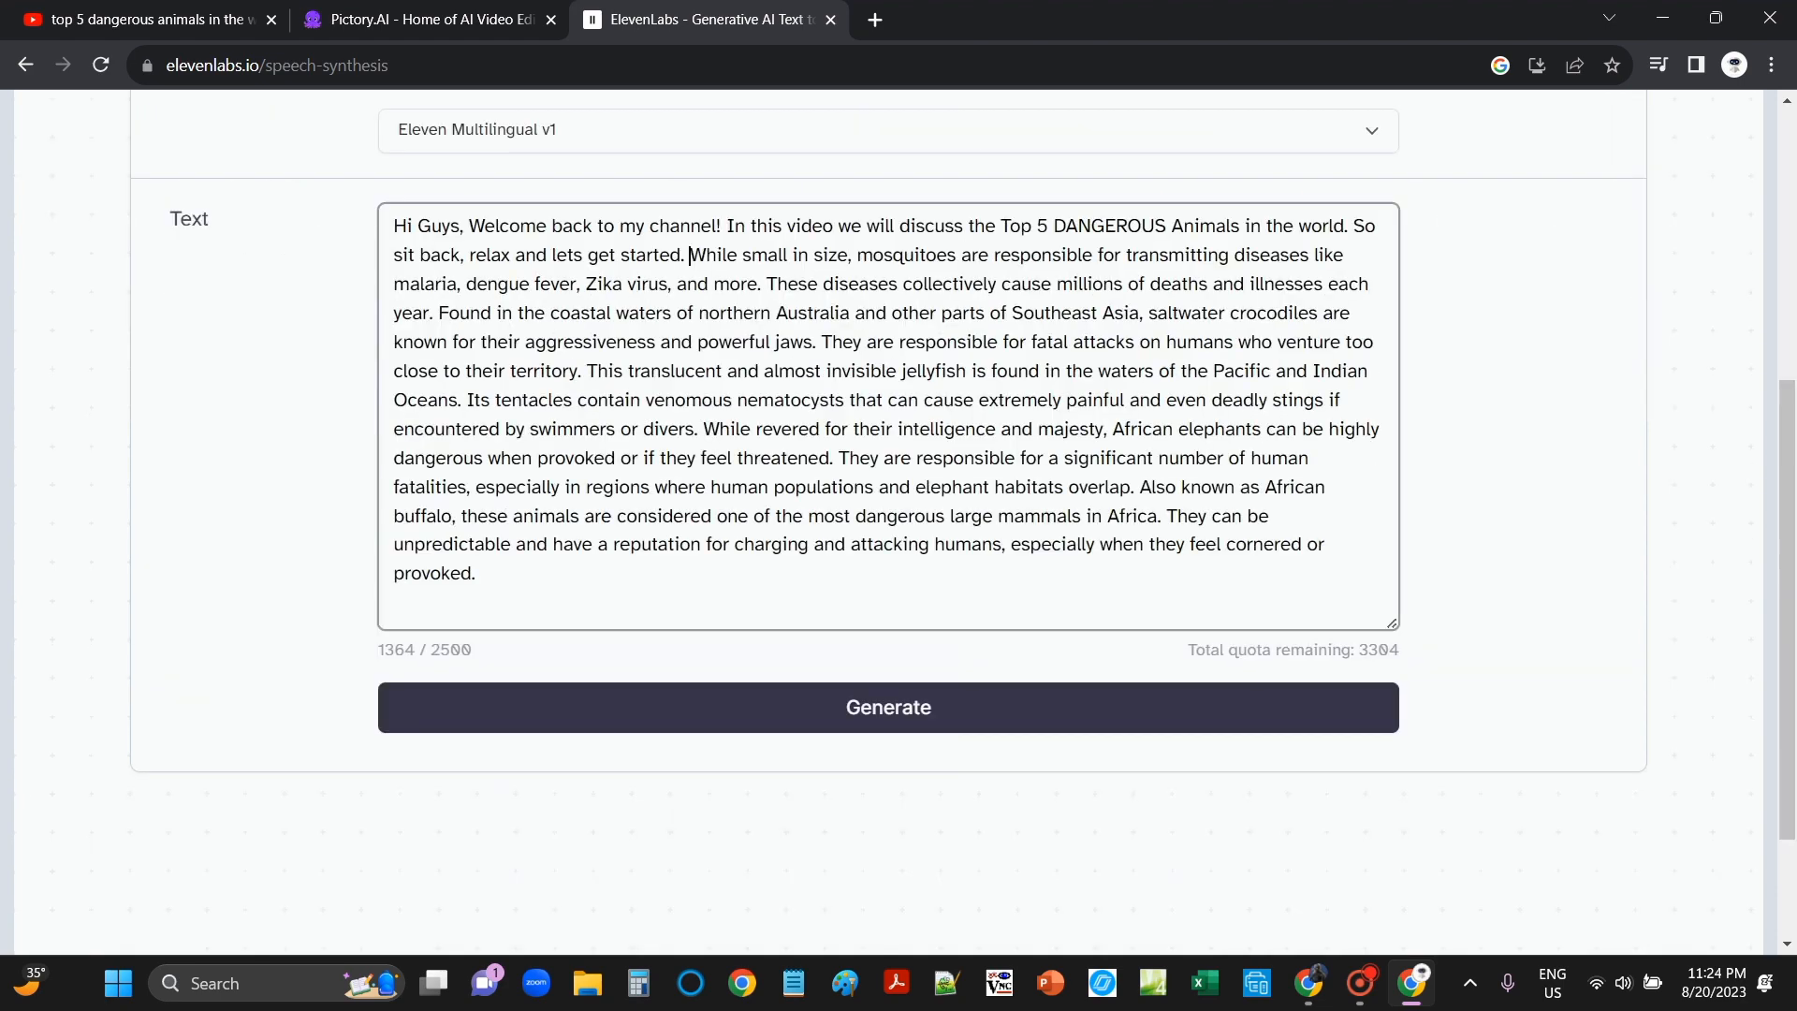
# Step: Compare the pasted 1364-character script with the Pictory project and review it
pyautogui.scroll(3, 889, 506)
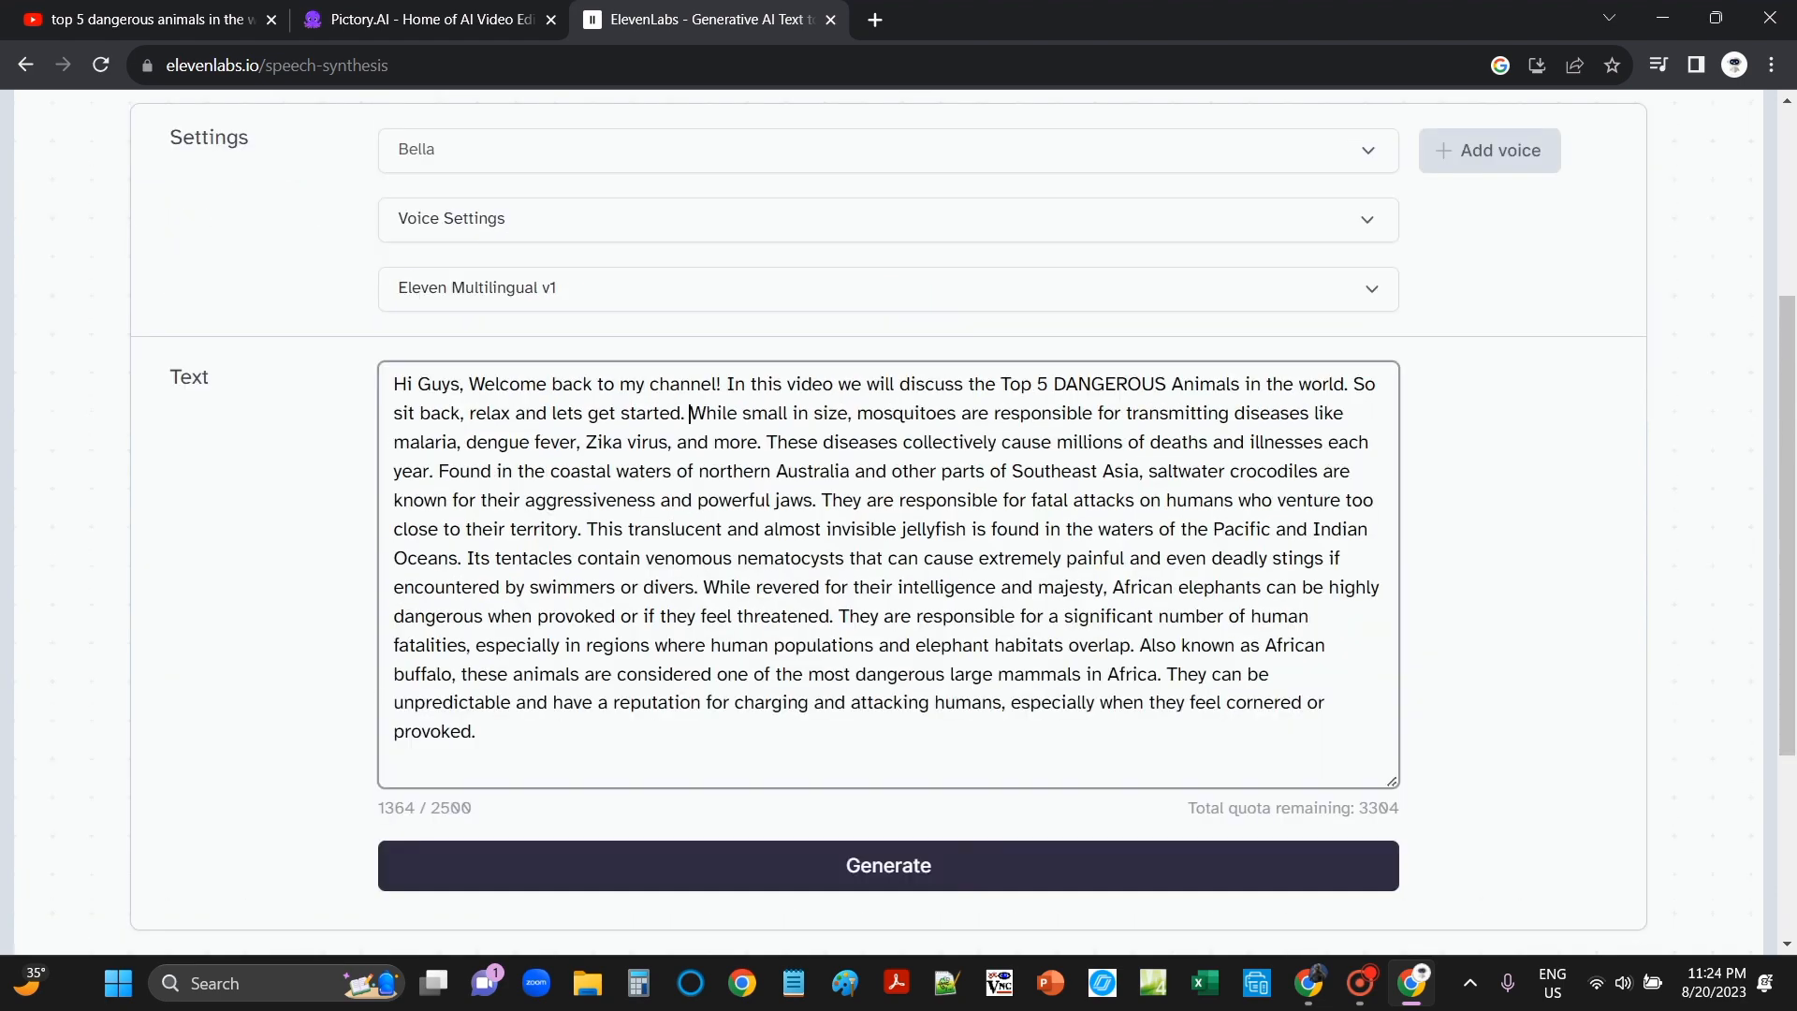
pyautogui.hotkey('ctrl', 'shift', 'Tab')
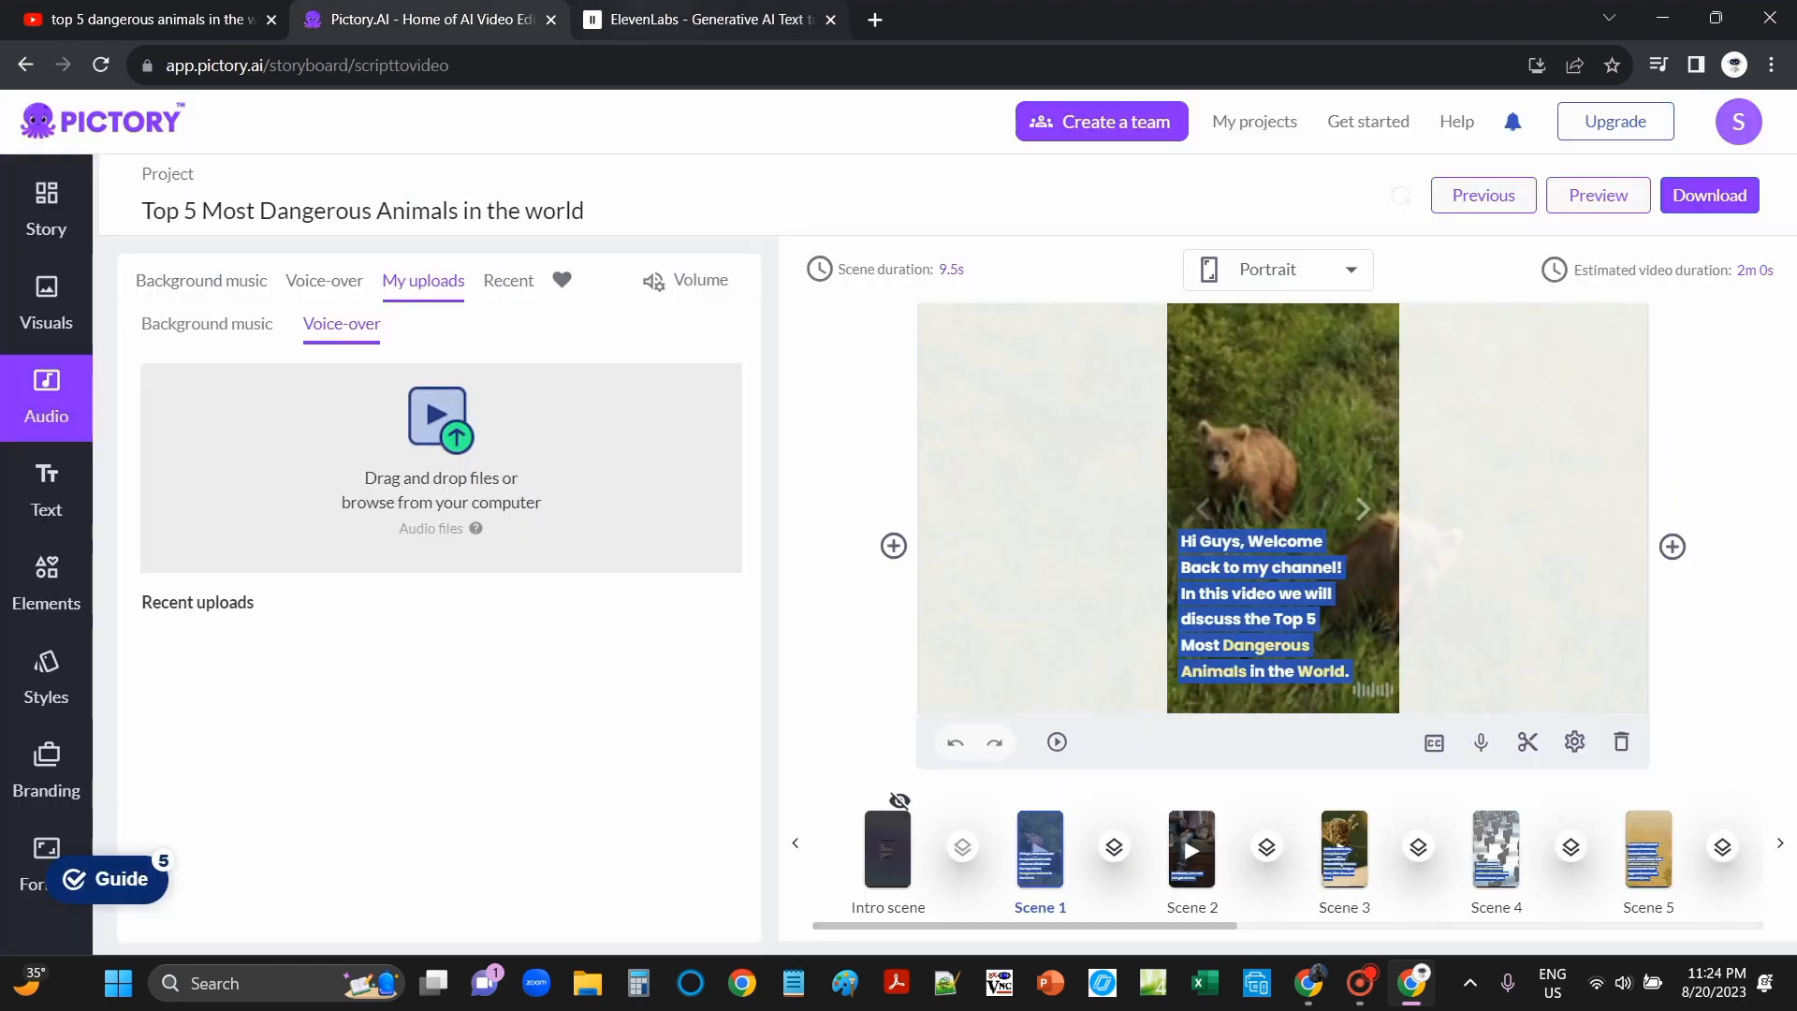
pyautogui.click(655, 19)
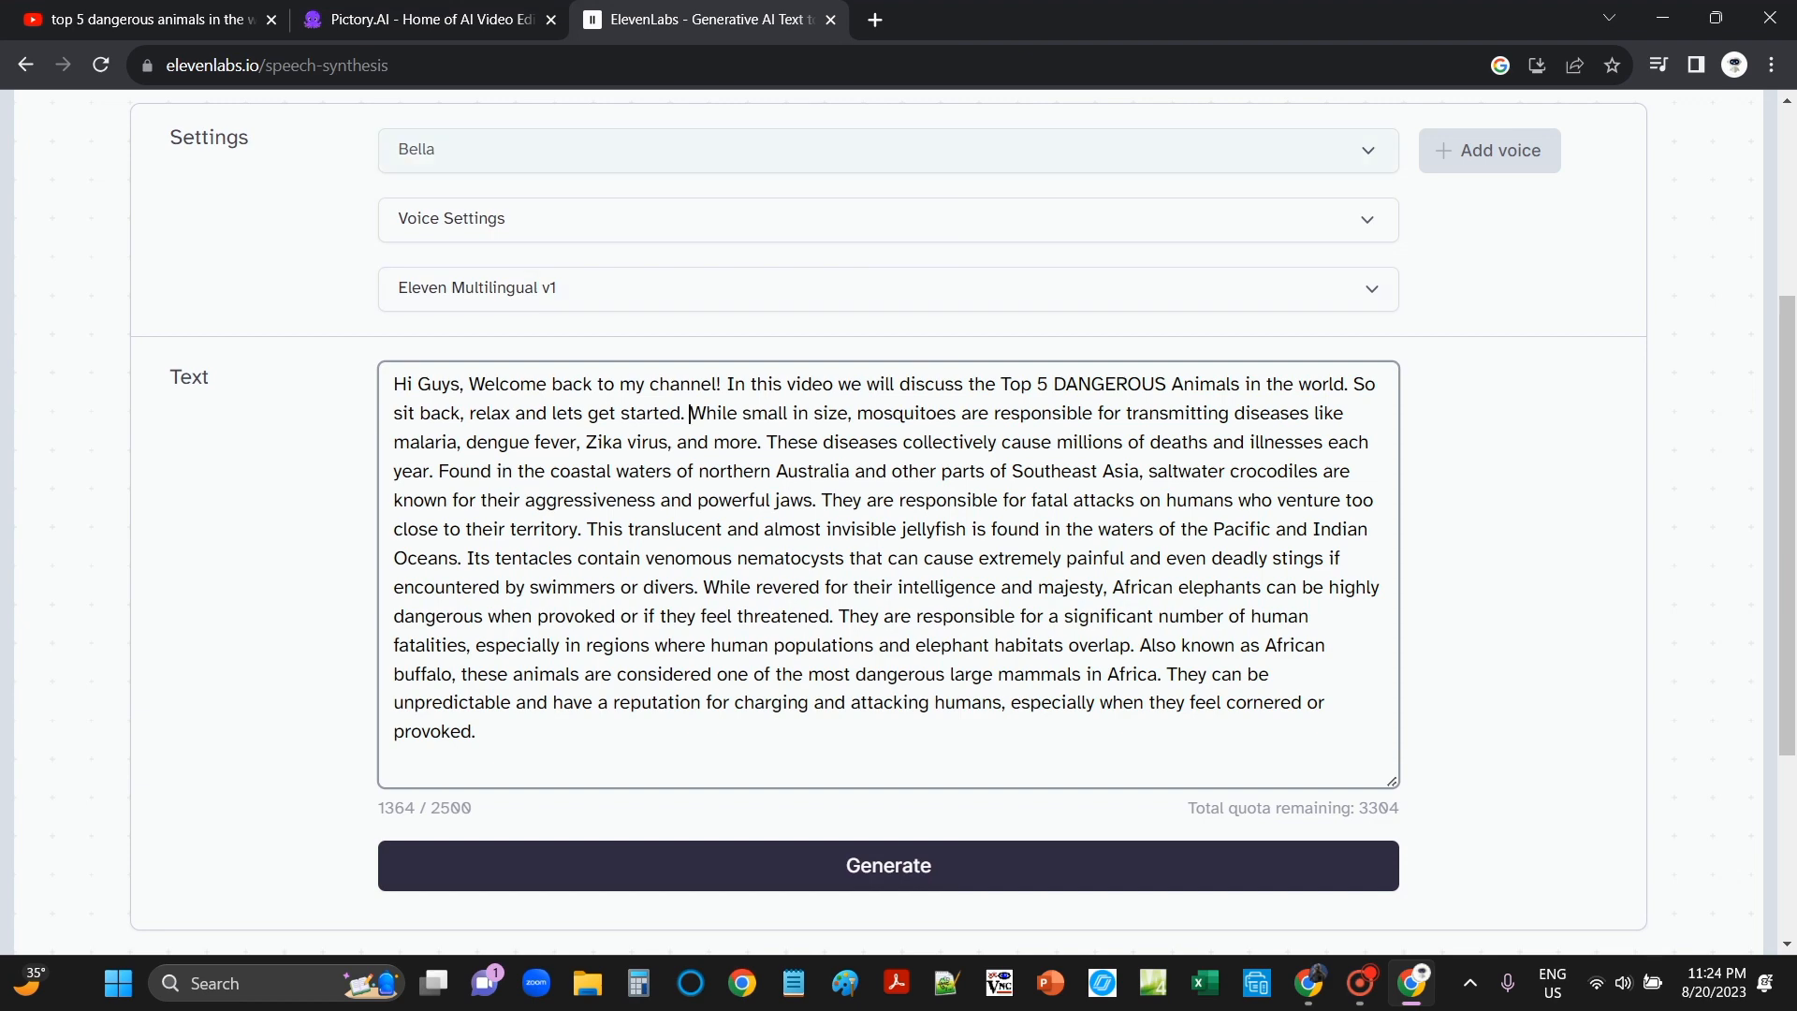
pyautogui.hotkey('ctrl', 'shift', 'Tab')
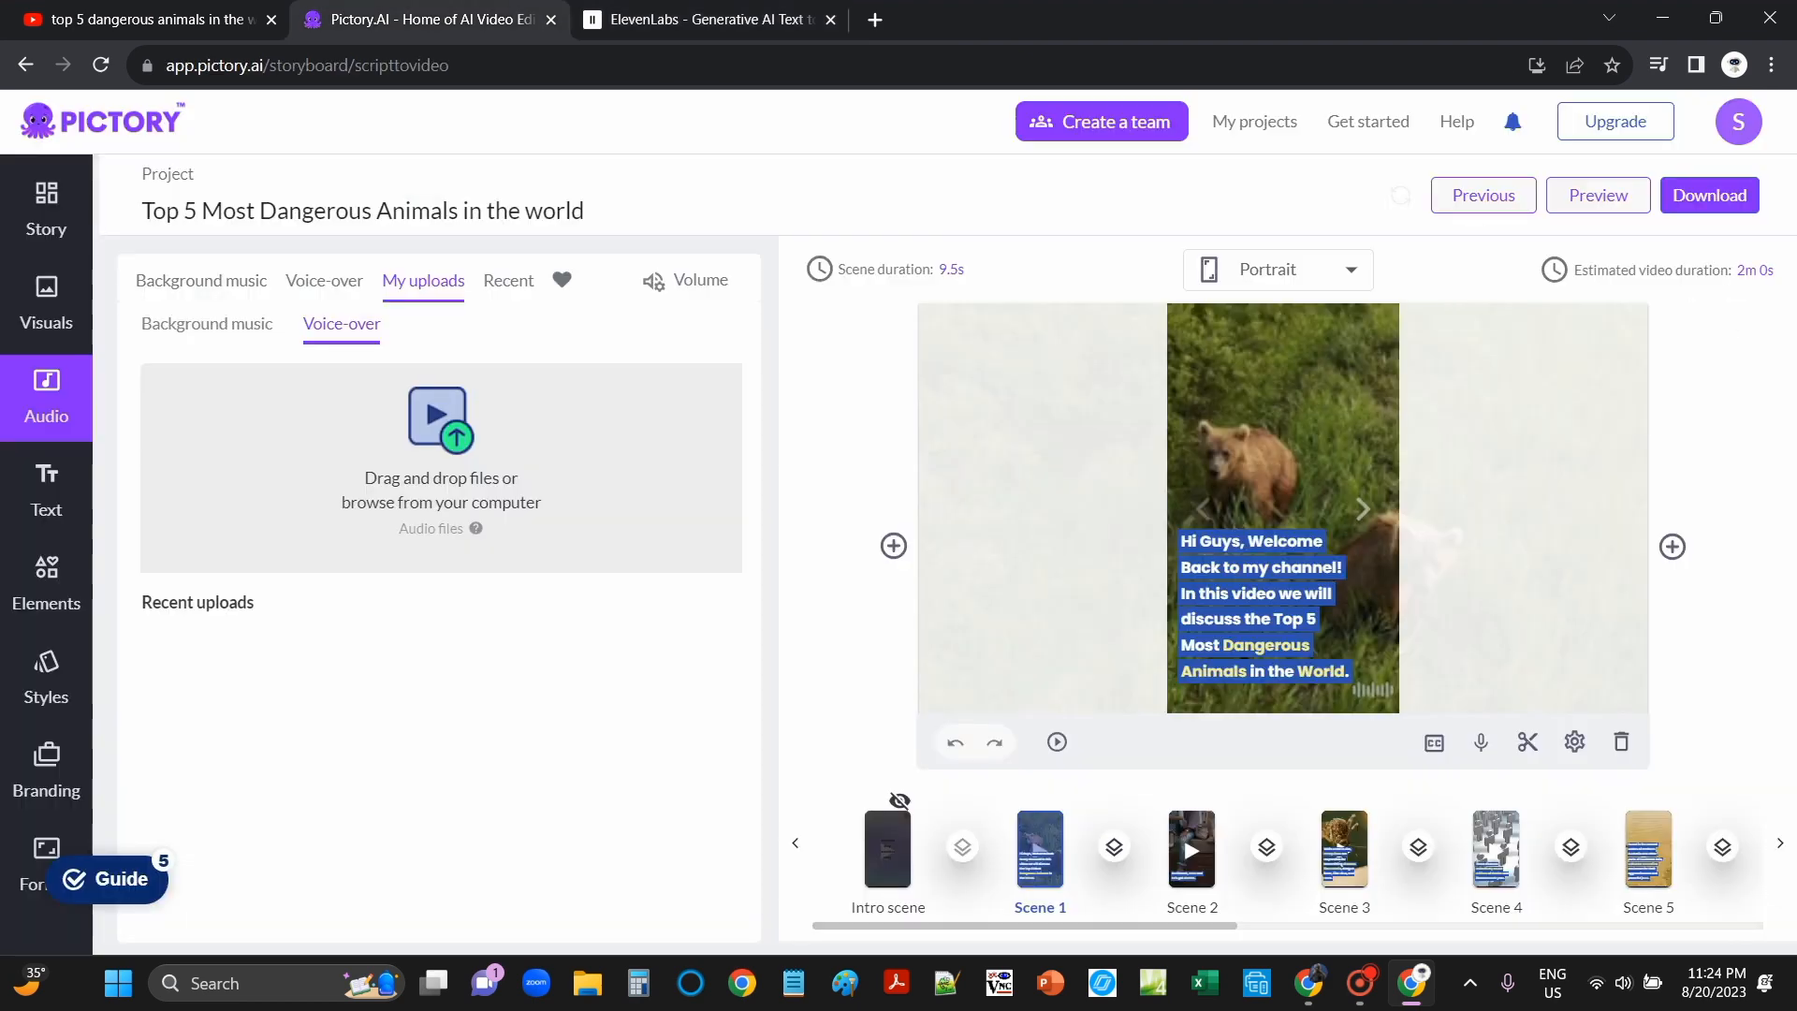
pyautogui.hotkey('ctrl', 'Tab')
pyautogui.scroll(4, 889, 524)
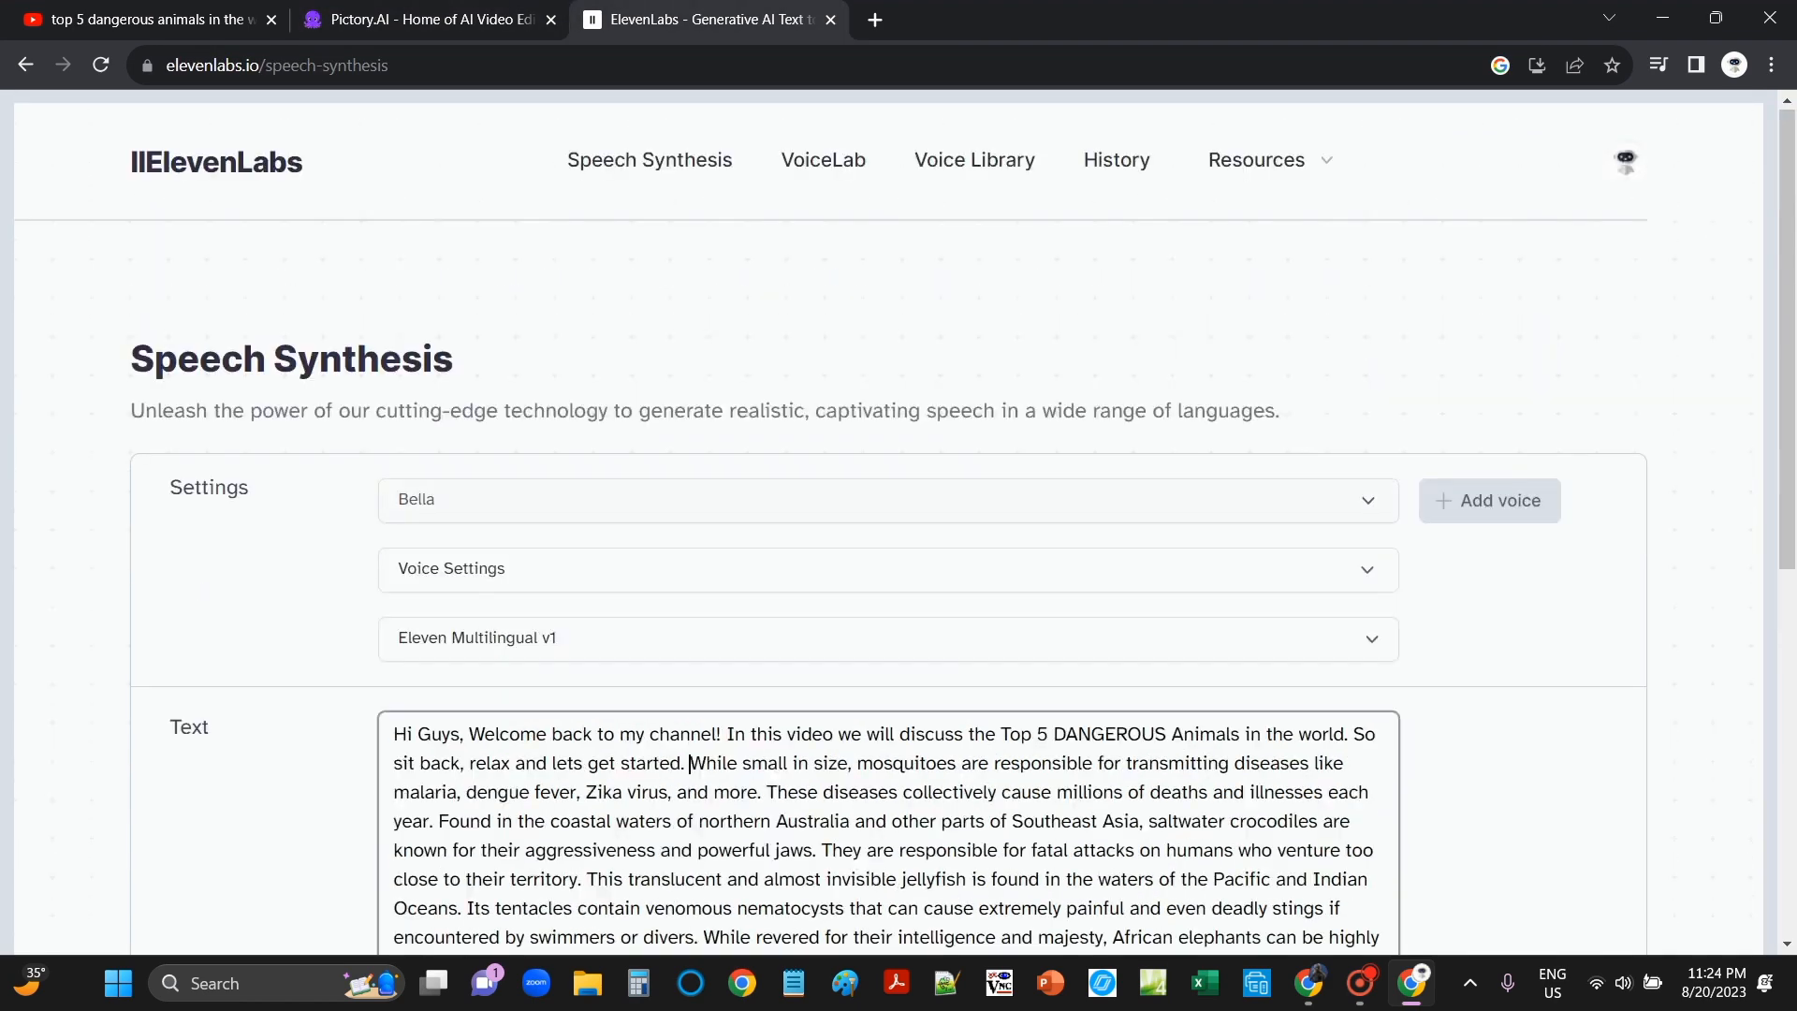
pyautogui.scroll(-1, 889, 524)
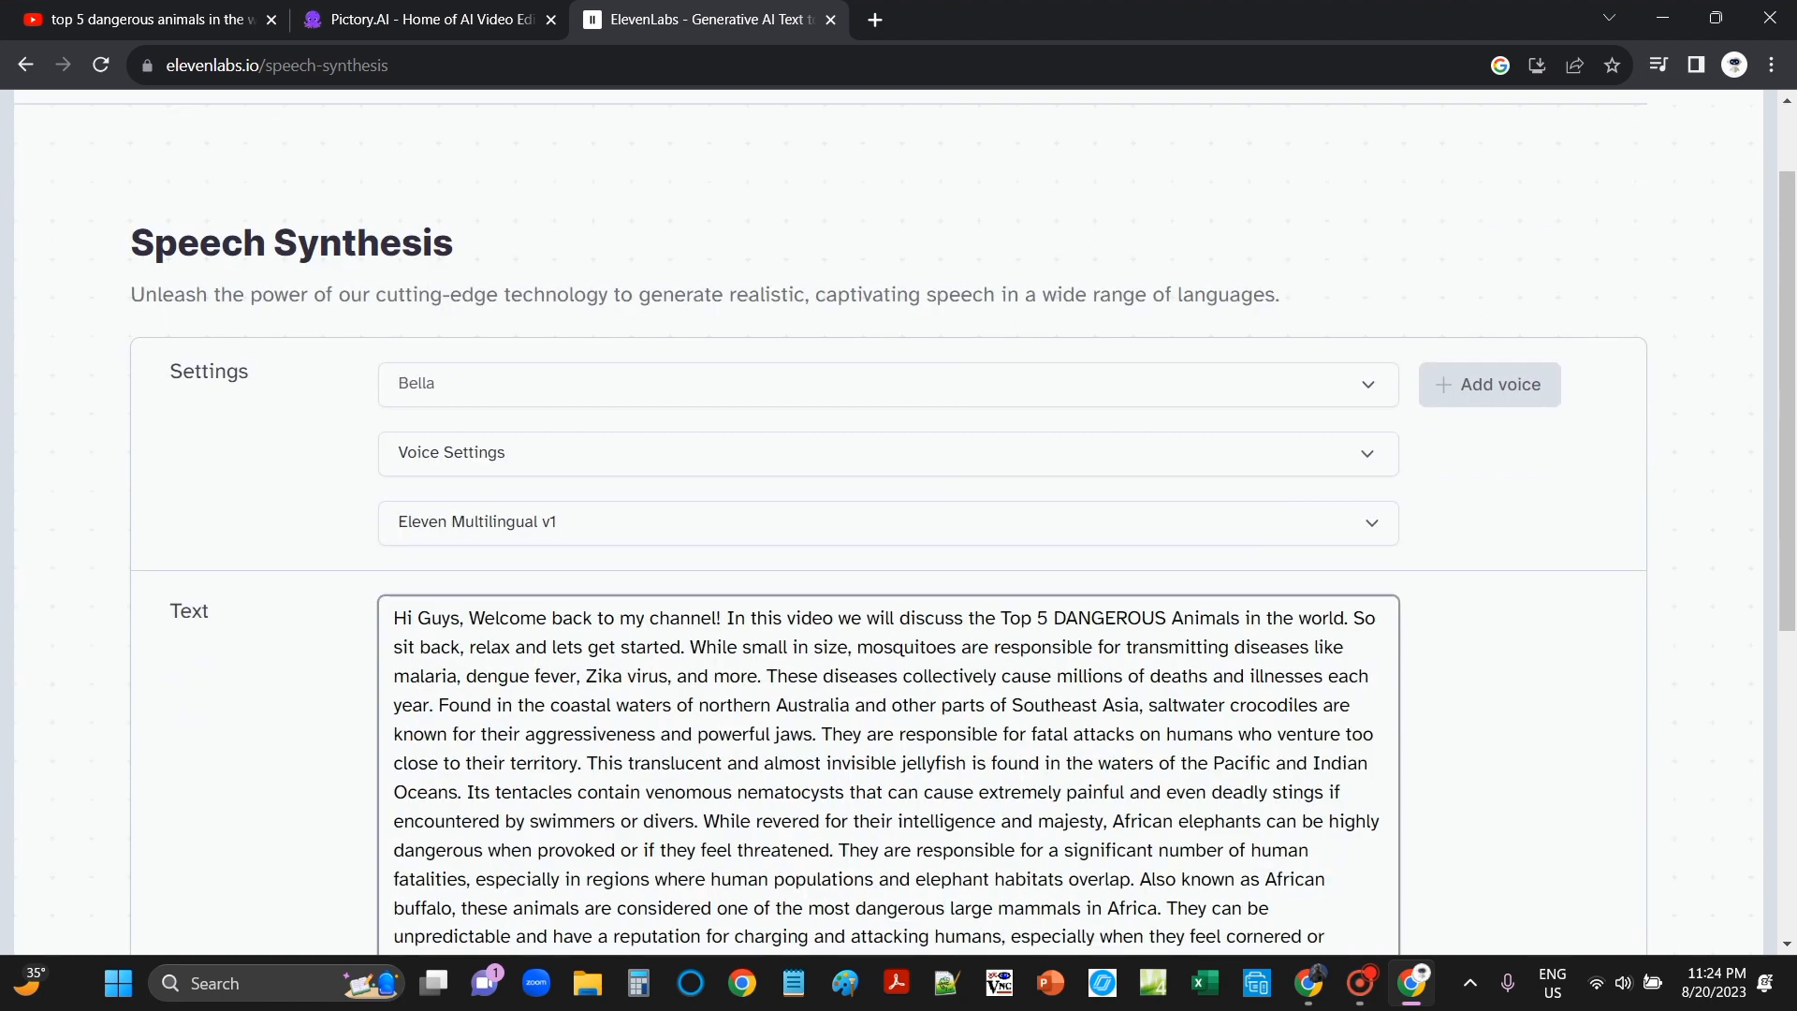
pyautogui.scroll(-2, 889, 524)
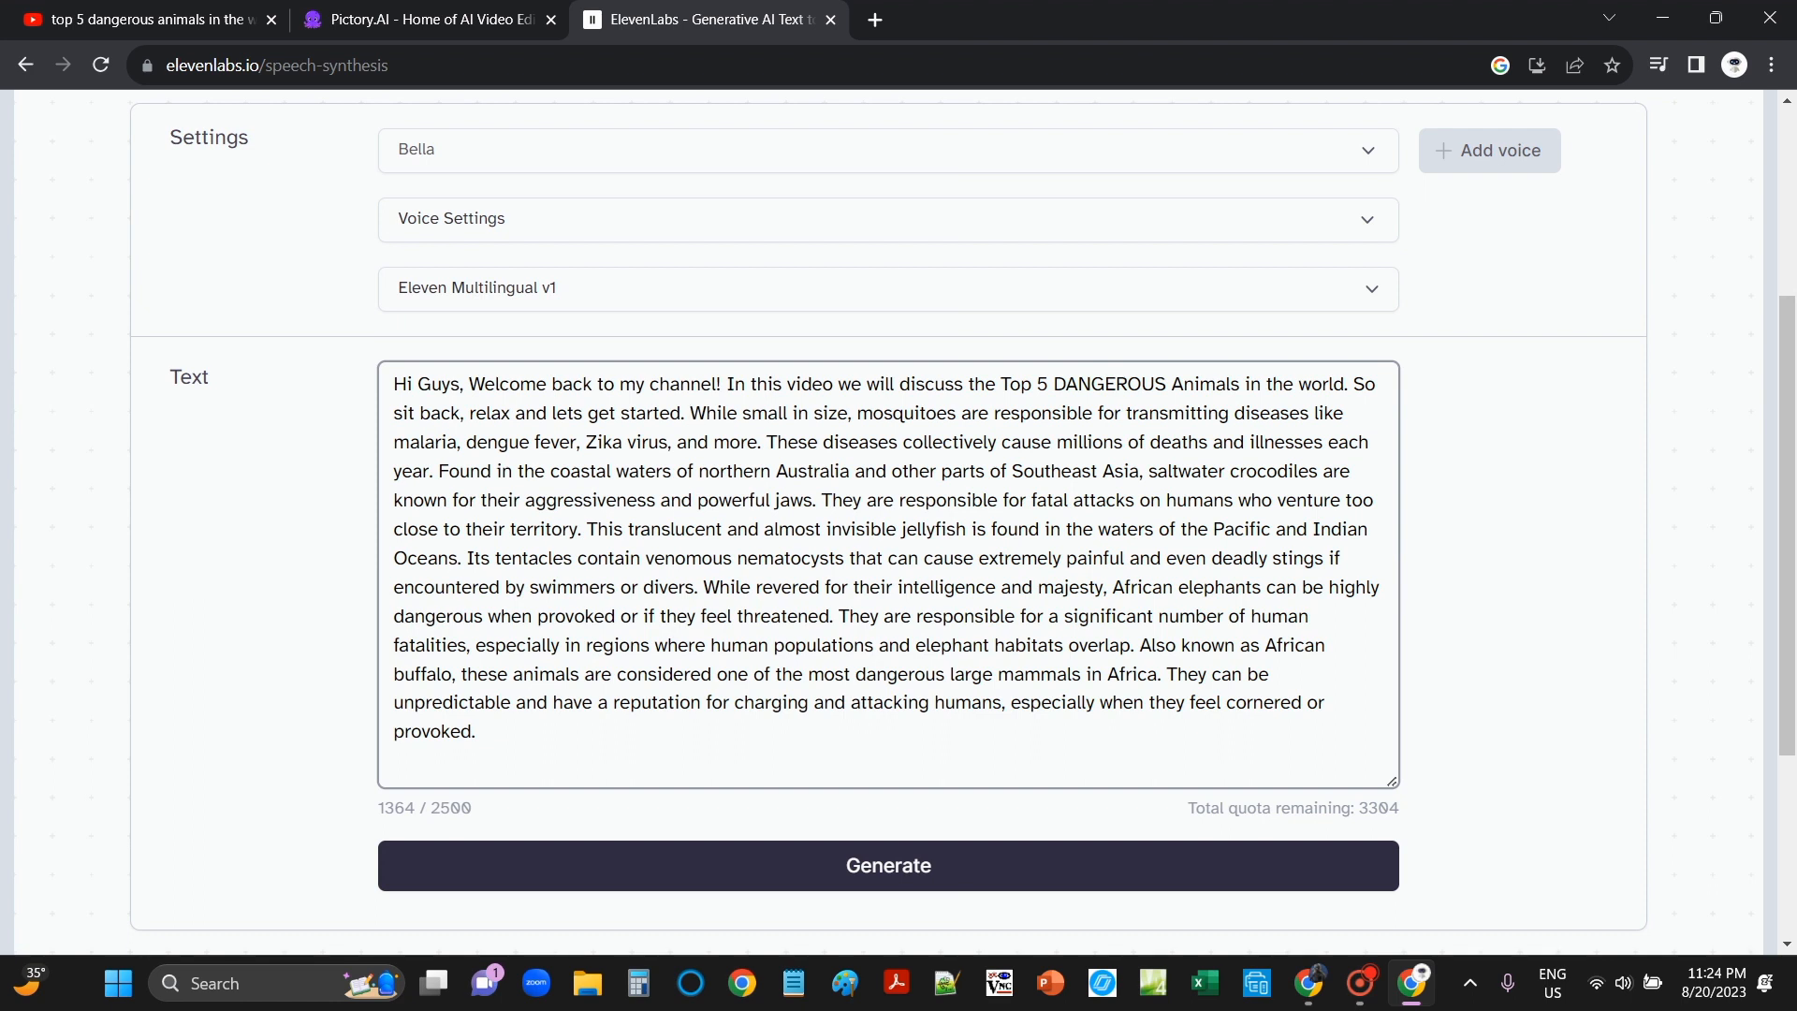
# Step: Generate the 1:26 Bella narration and download it as a 669 KB MP3
pyautogui.click(888, 865)
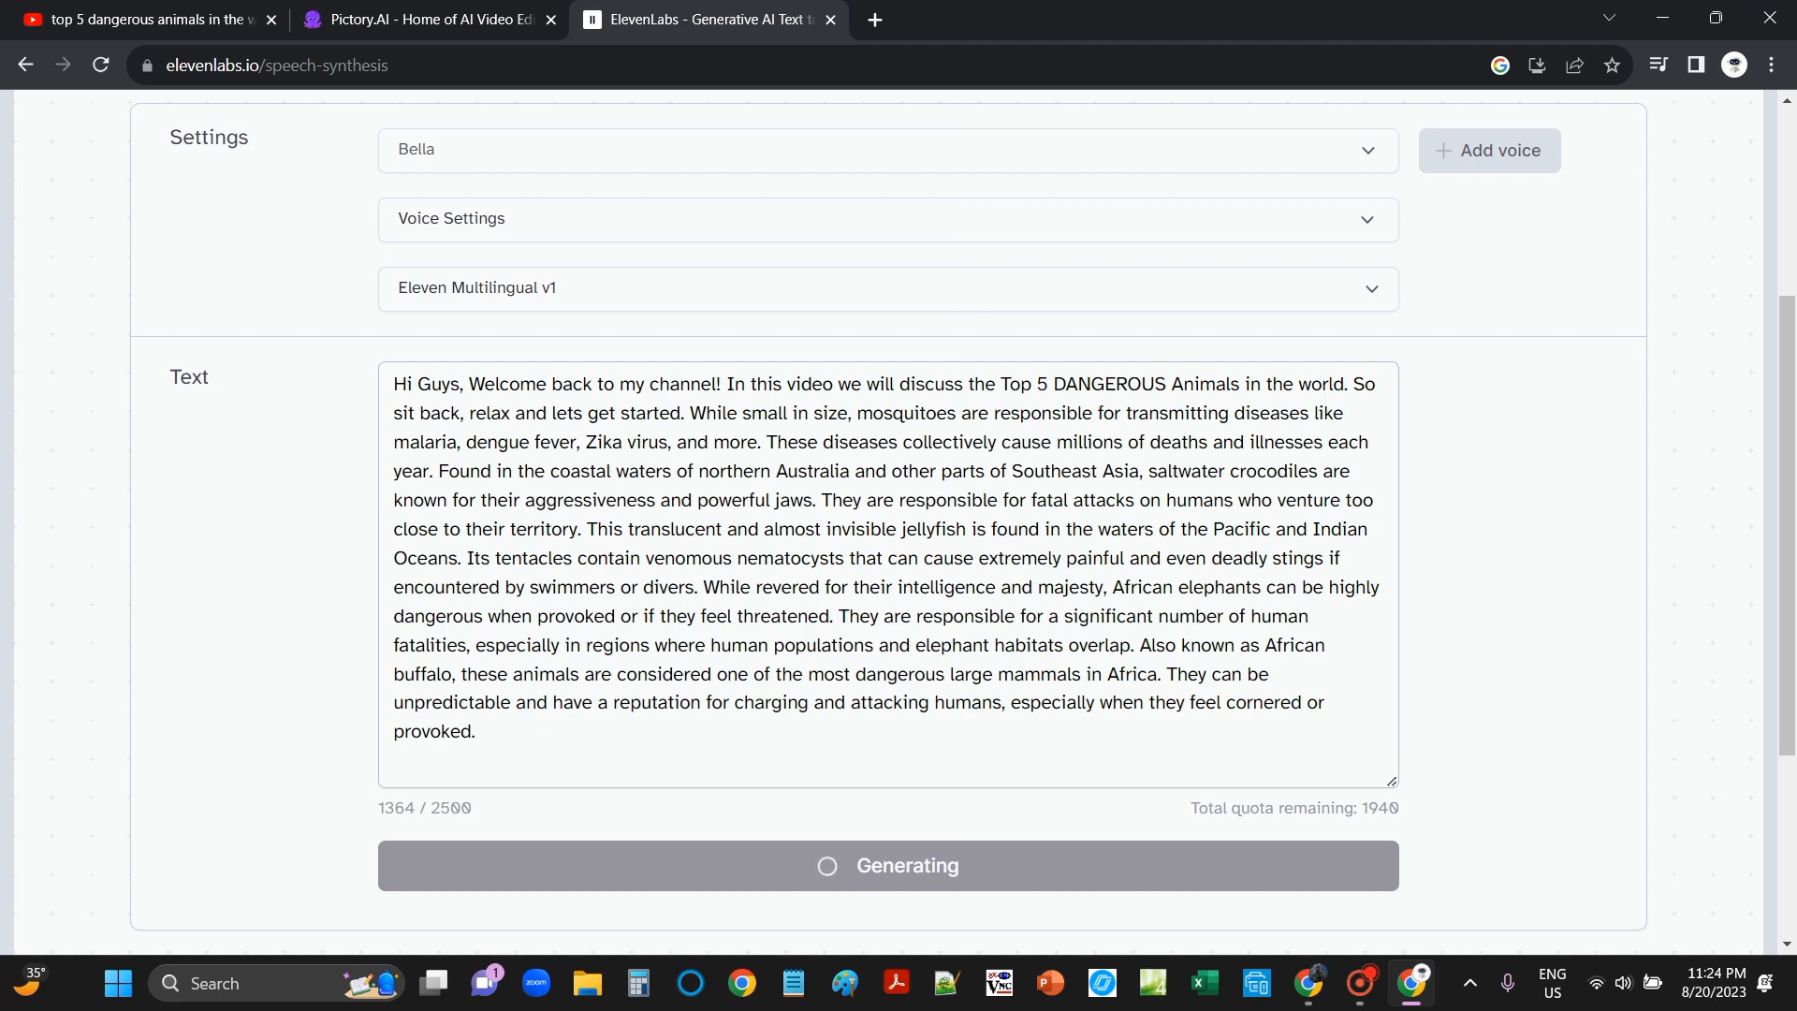
pyautogui.scroll(-2, 889, 524)
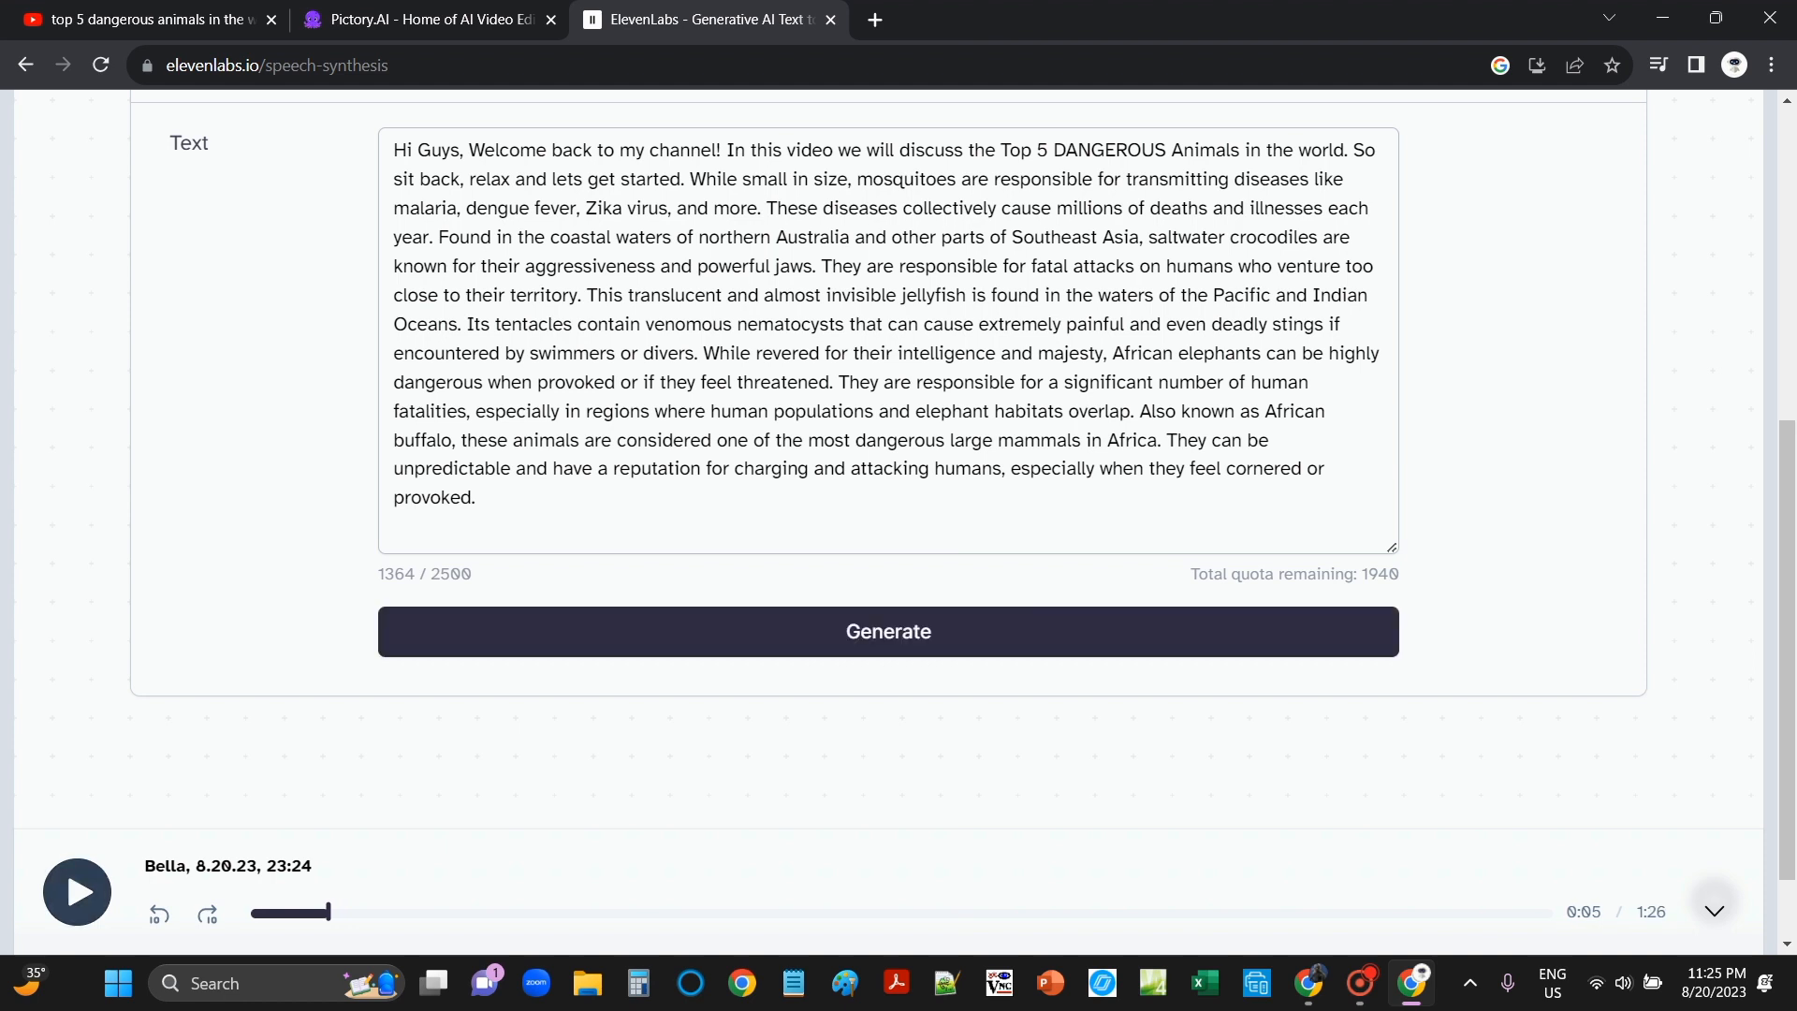
pyautogui.scroll(-1, 889, 374)
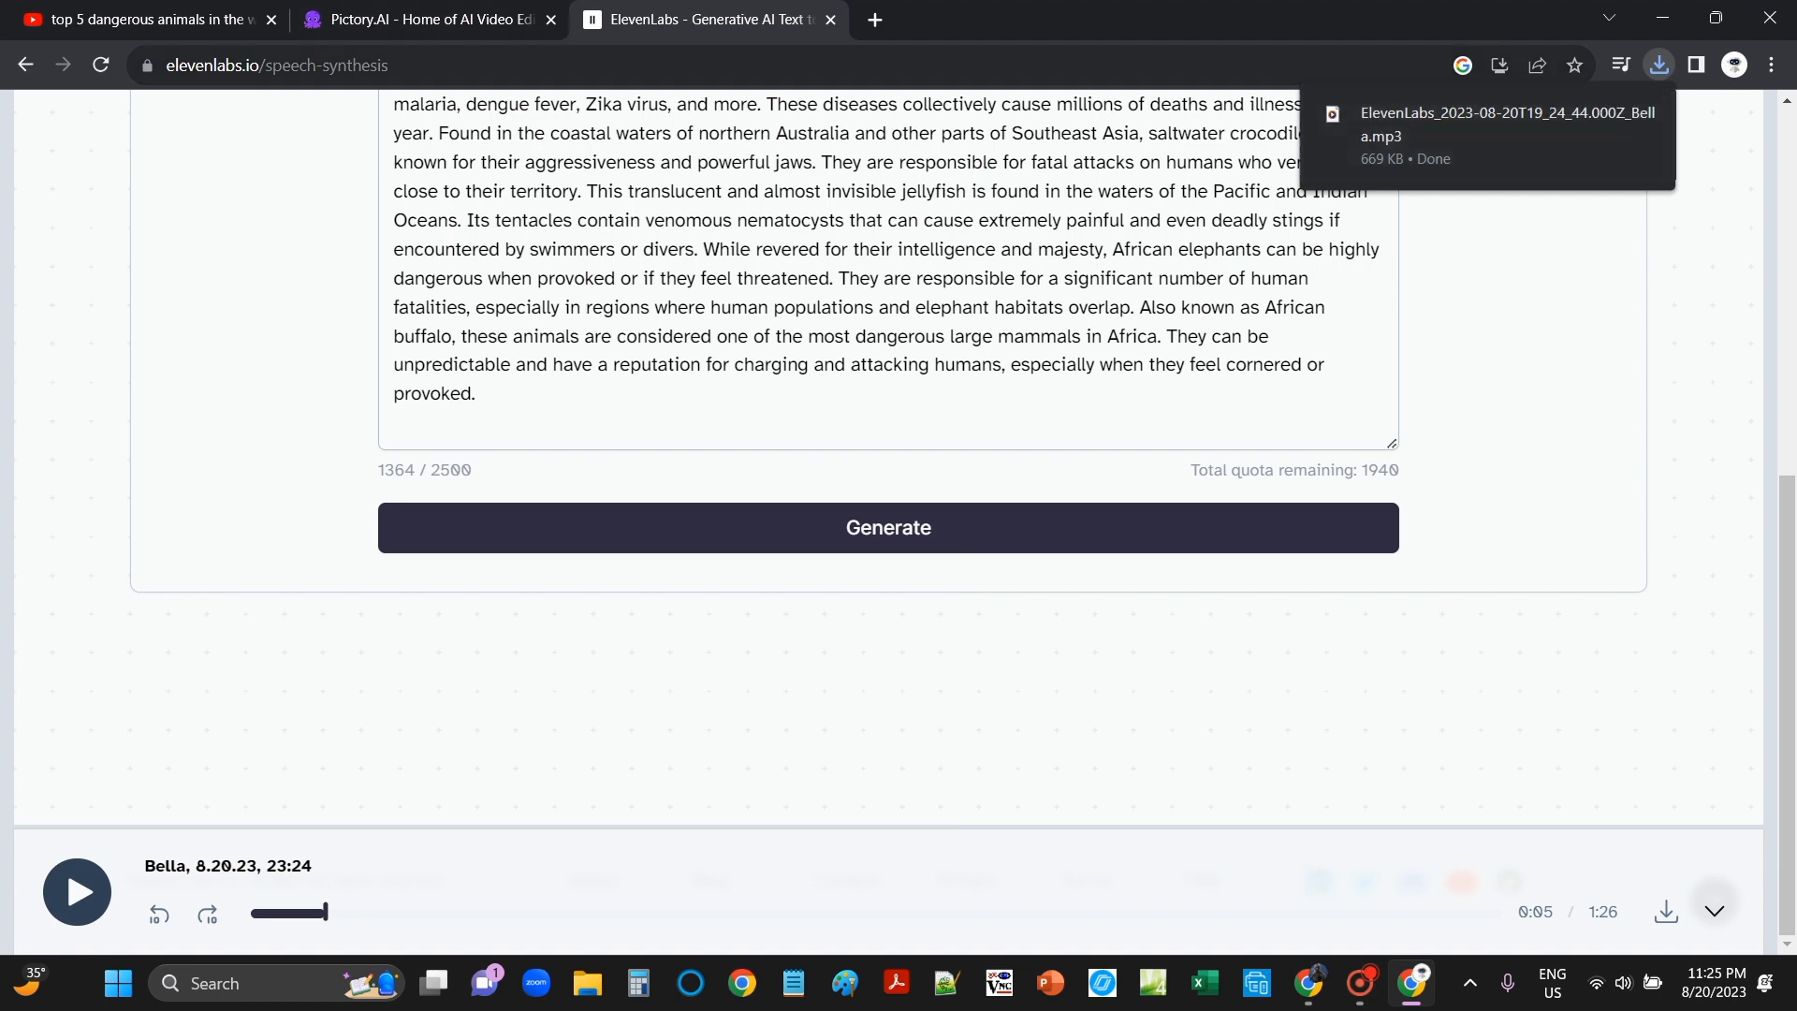
pyautogui.hotkey('ctrl', 'shift', 'Tab')
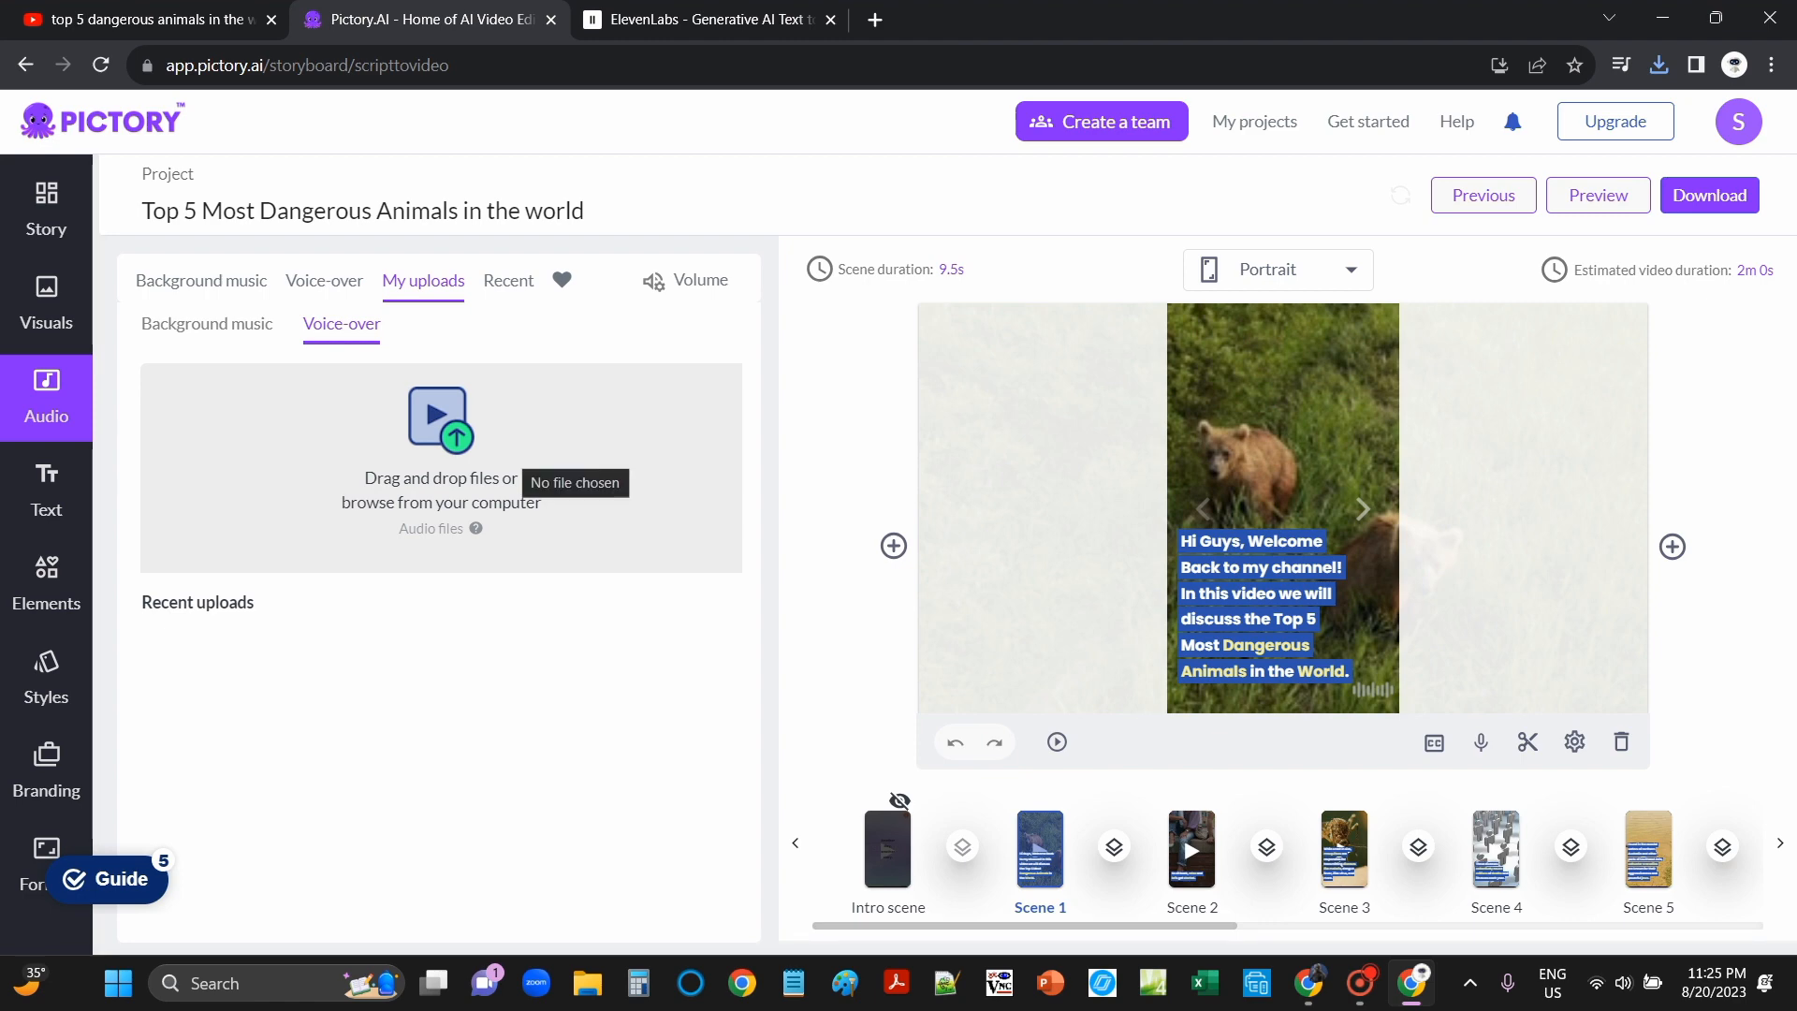
# Step: Upload the ElevenLabs narration MP3 from Downloads as the whole-video voice-over
pyautogui.click(519, 458)
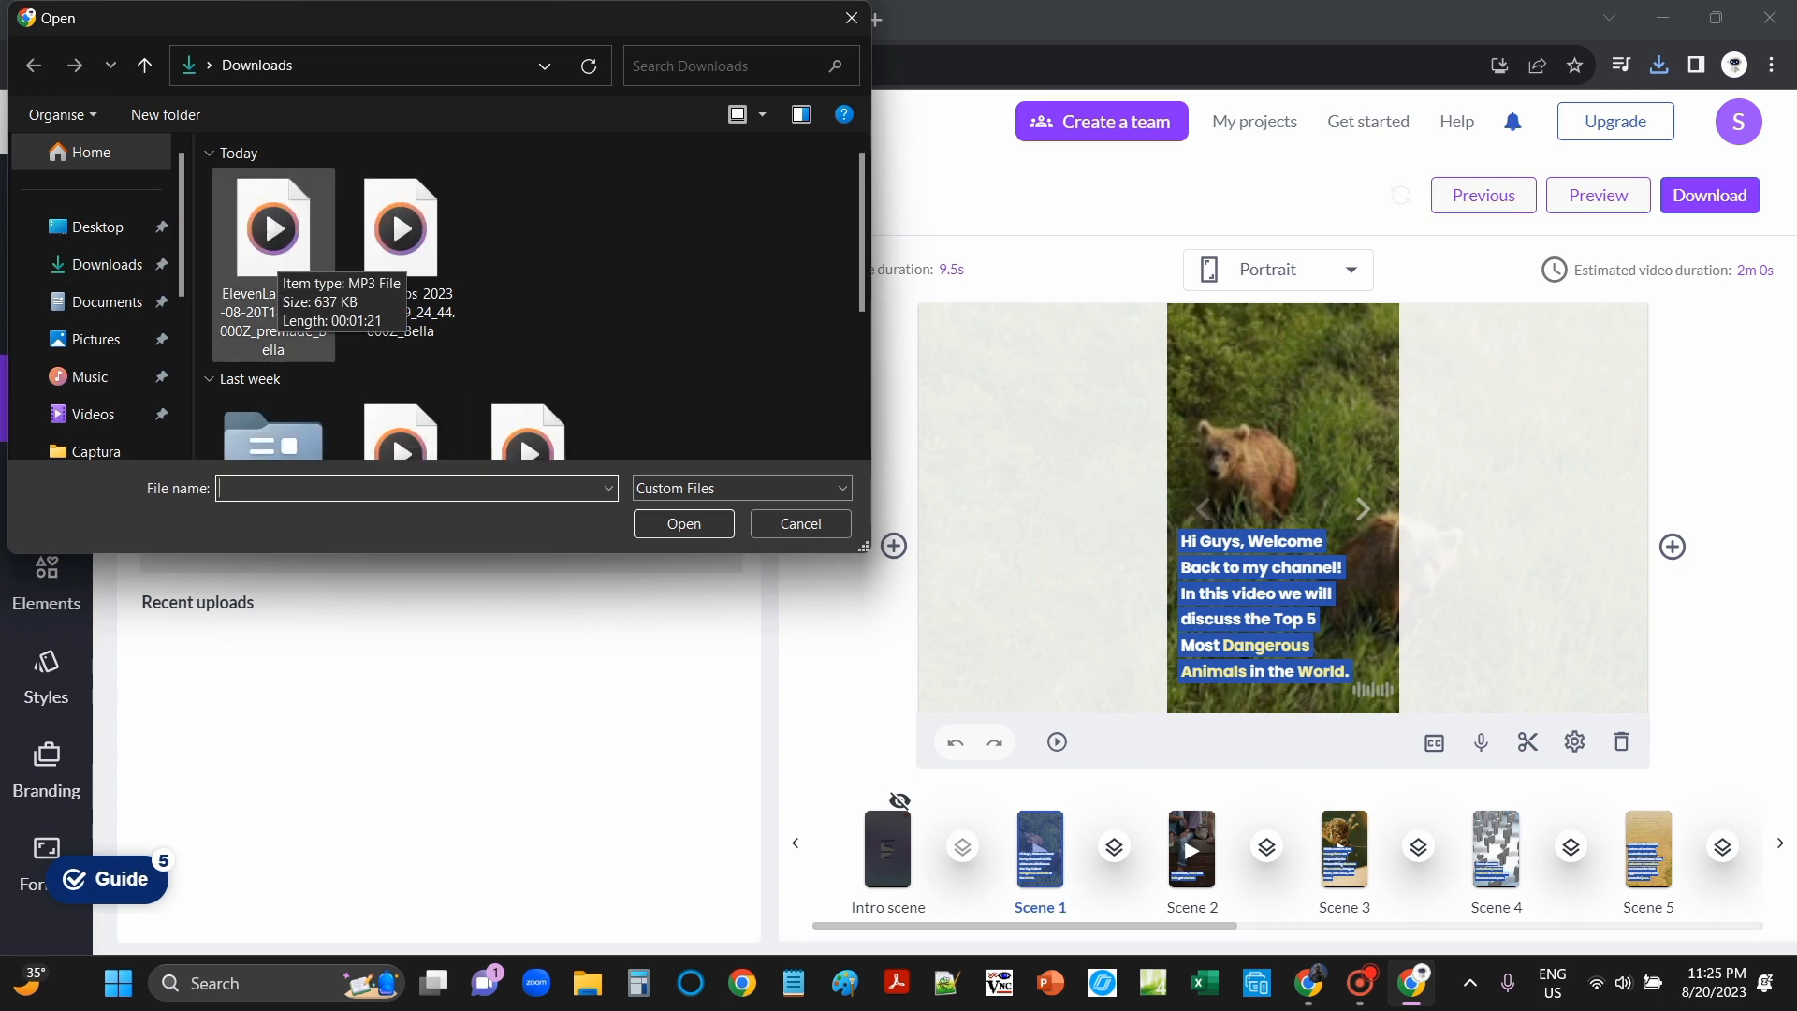
pyautogui.click(271, 262)
pyautogui.moveTo(272, 262); pyautogui.dragTo(245, 609)
pyautogui.press('Escape')
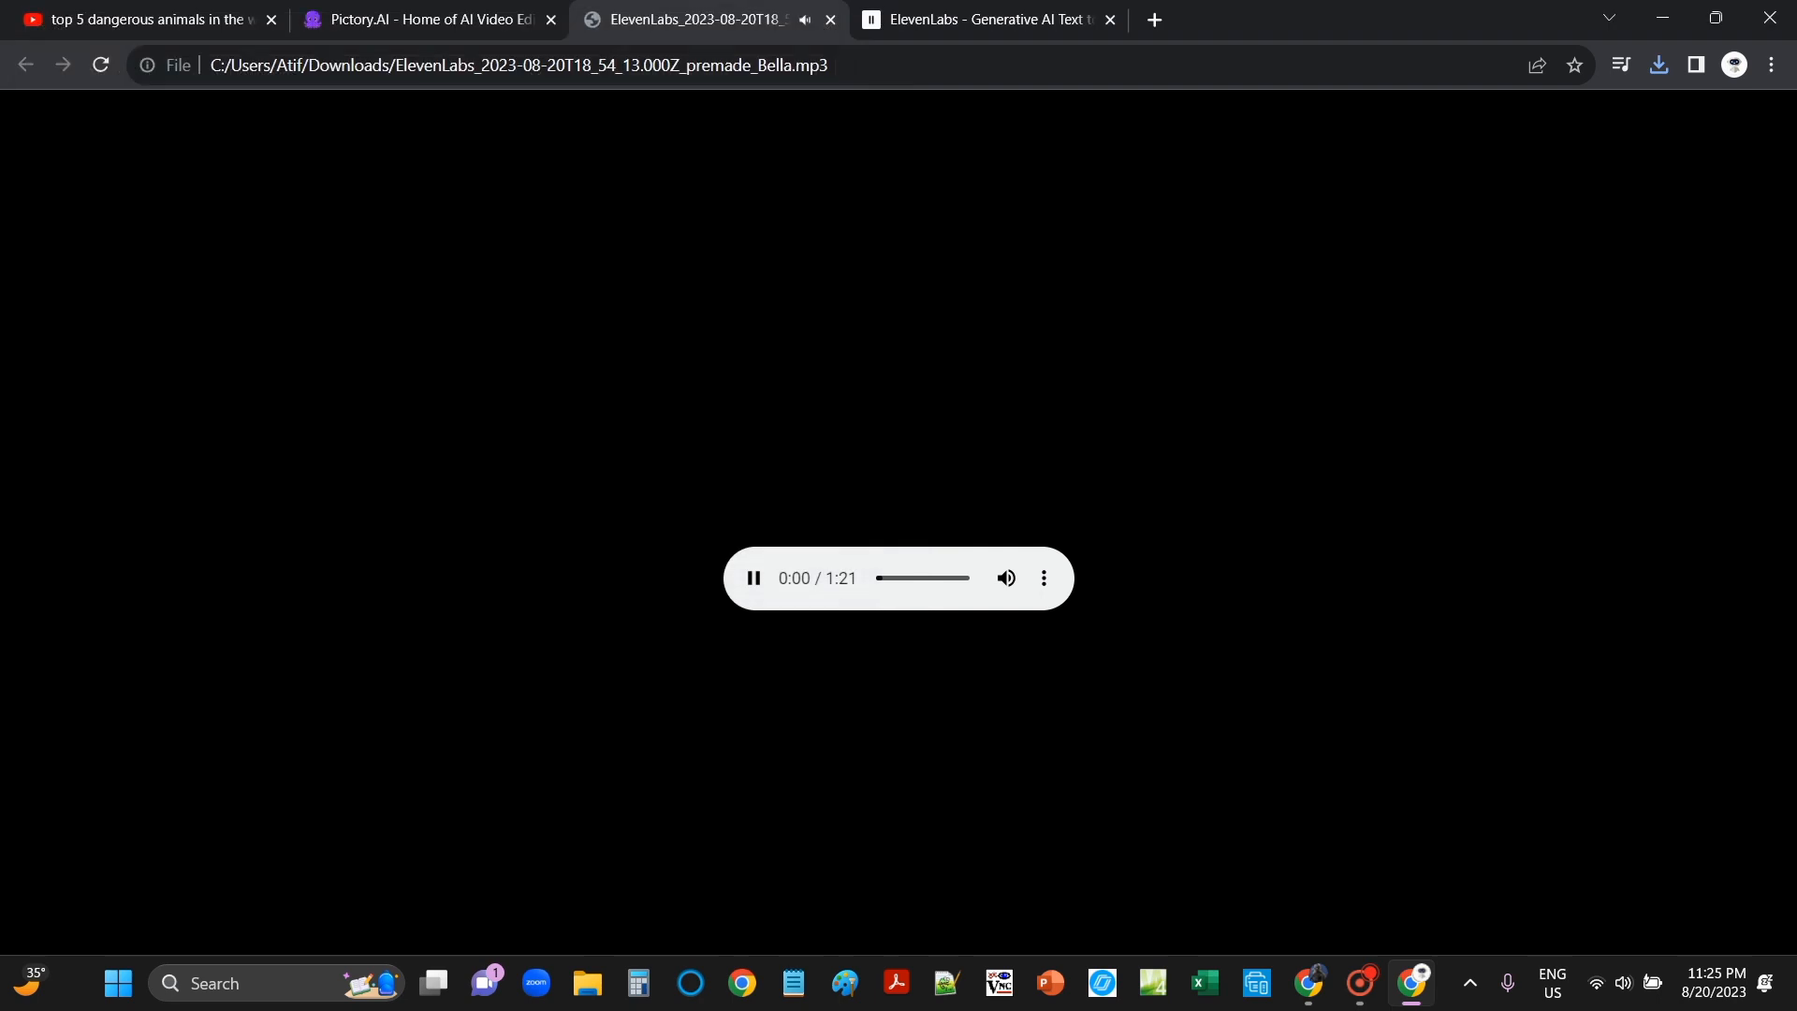
pyautogui.press('space')
pyautogui.hotkey('ctrl', 'shift', 'Tab')
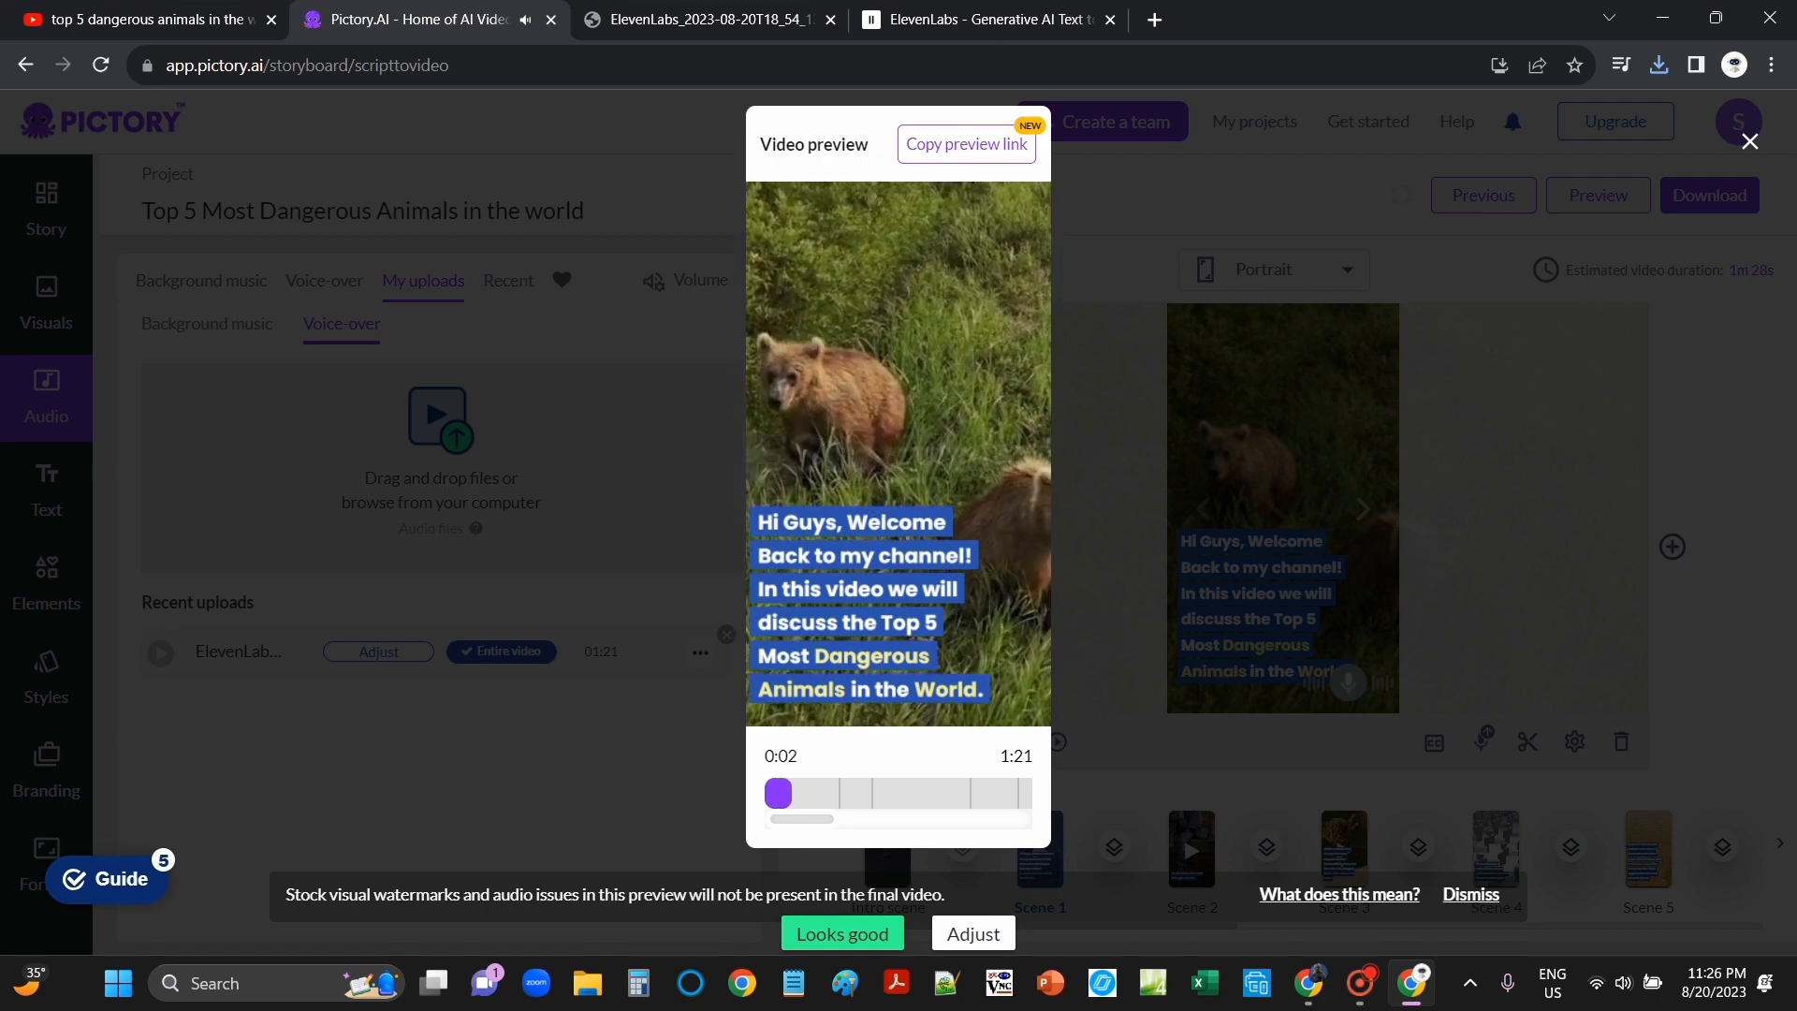
# Step: Watch the rest of the voice-over preview, then close it and show the Text options
pyautogui.press('space')
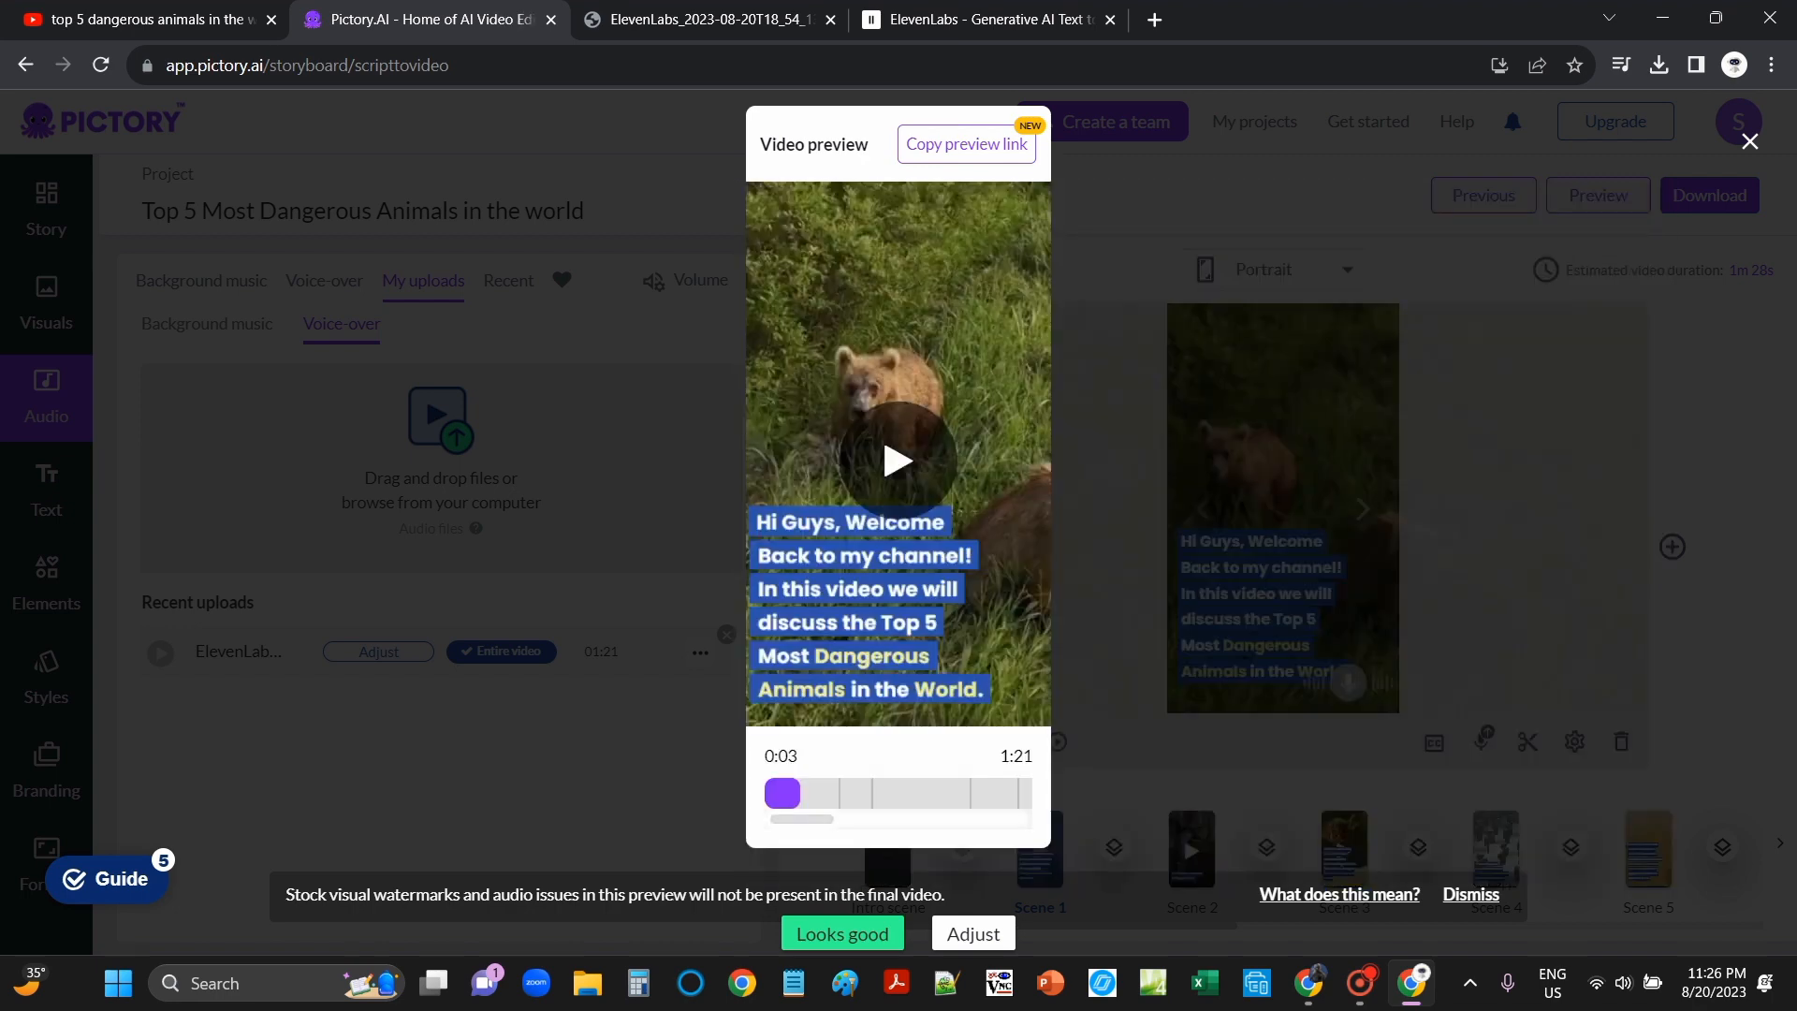
pyautogui.click(899, 460)
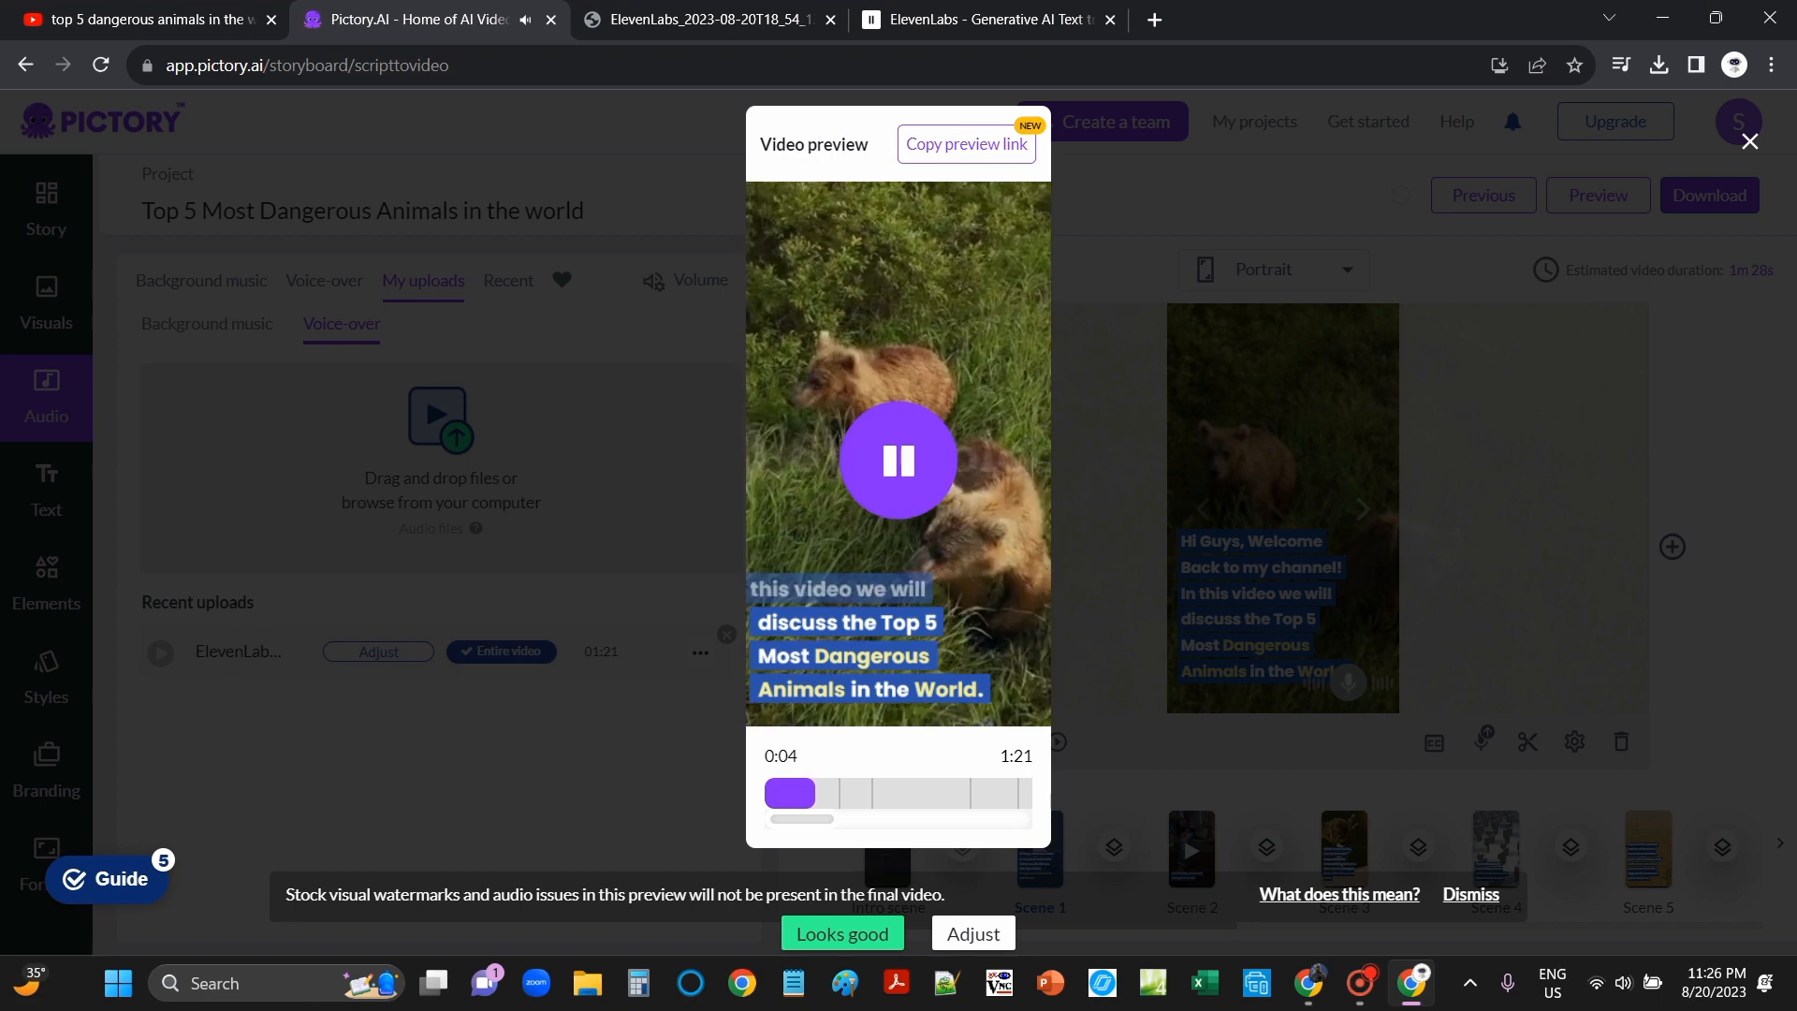
pyautogui.press('Escape')
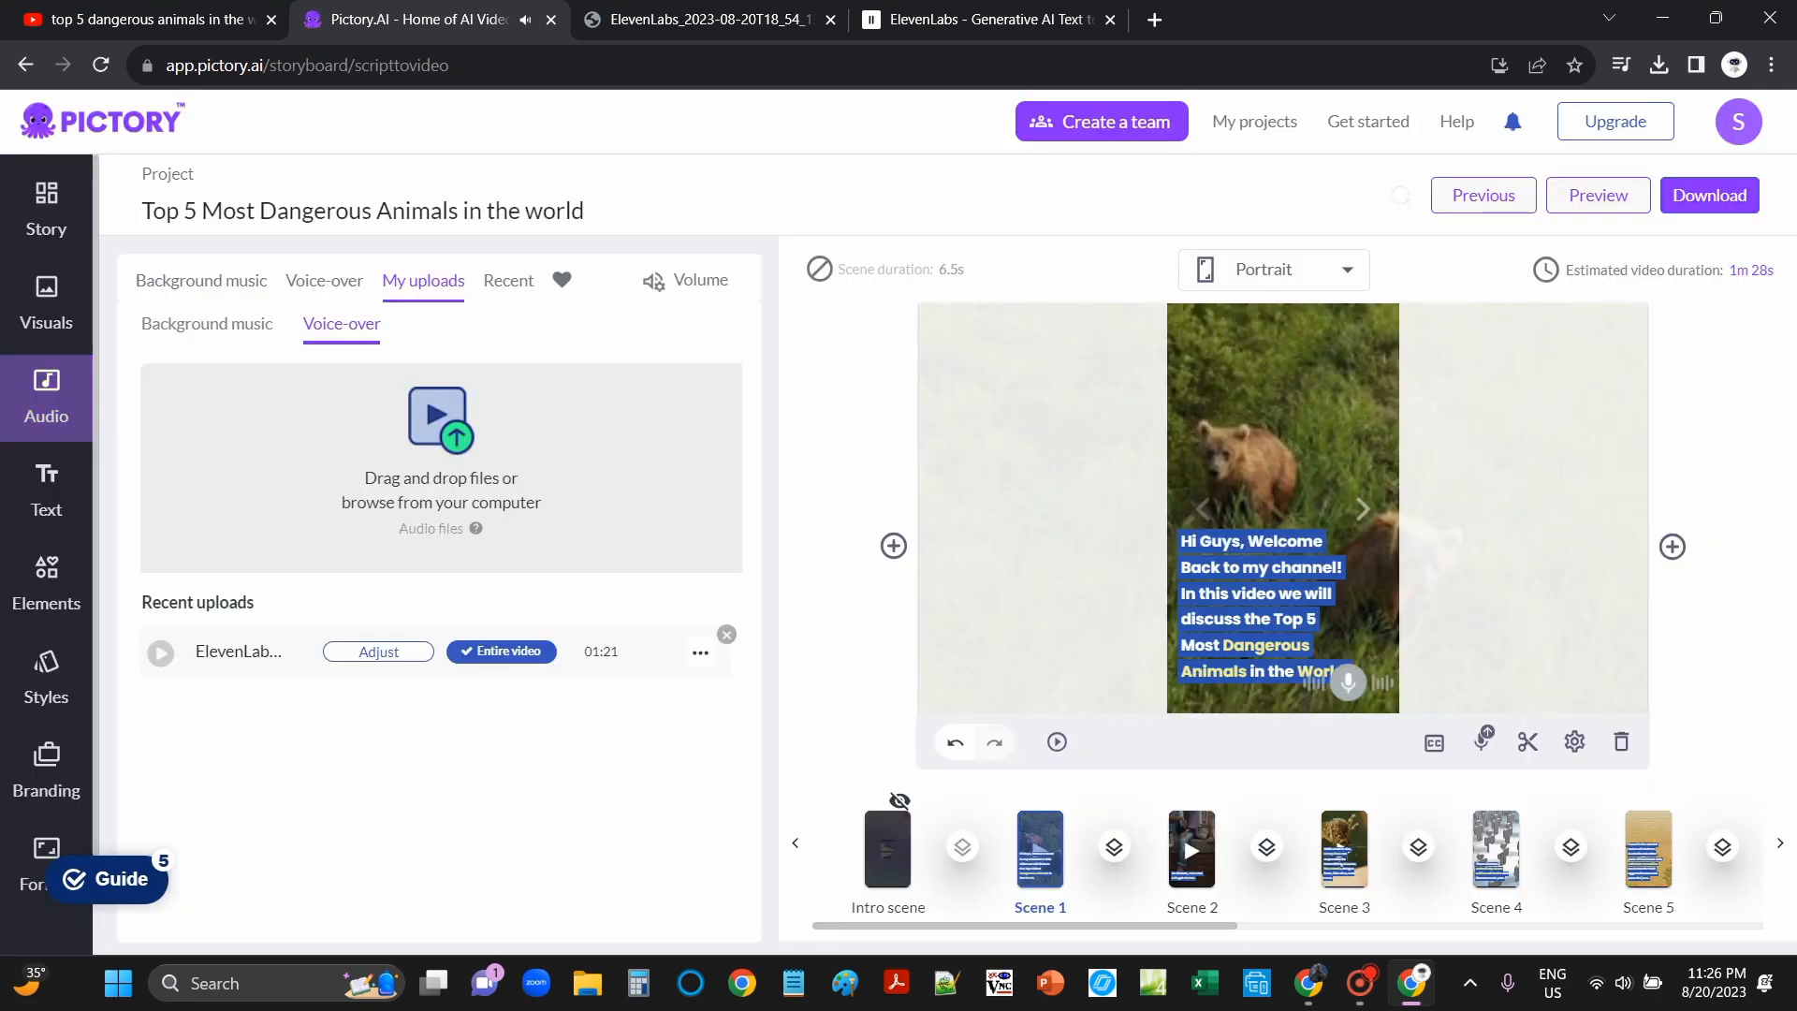
pyautogui.click(46, 486)
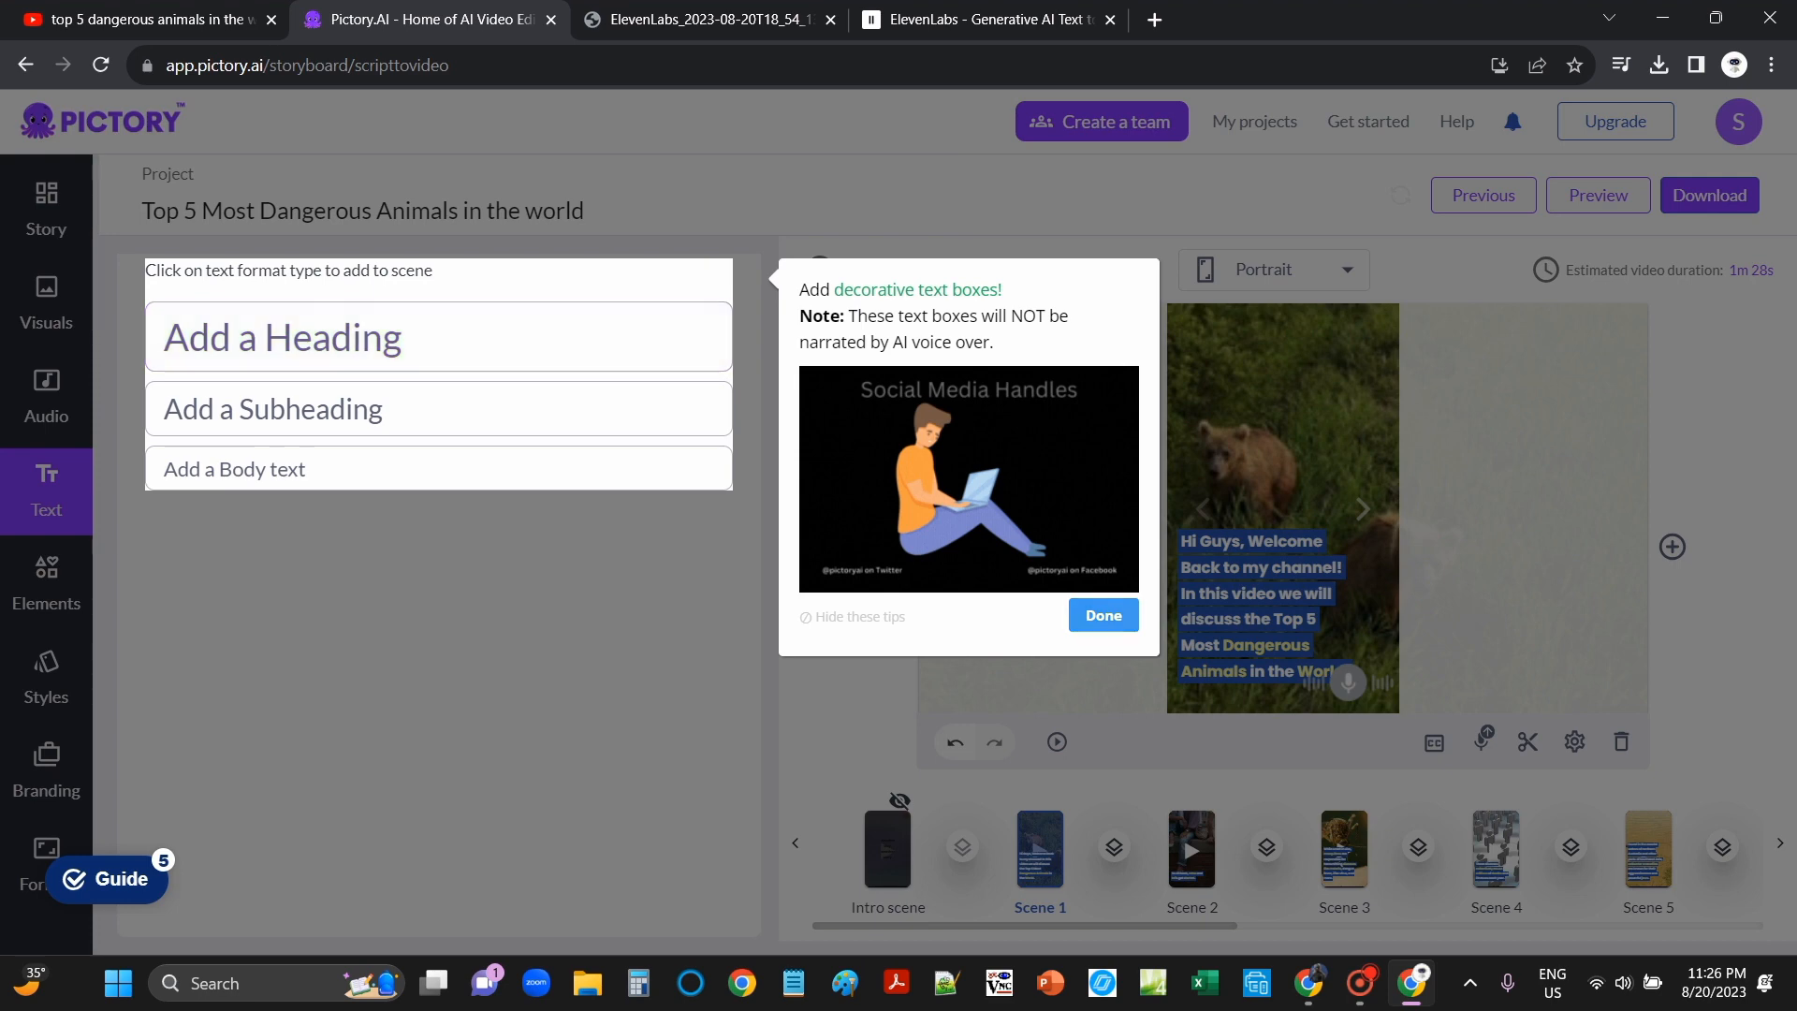
# Step: Add a heading reading 'Hi Guys!' to Scene 1
pyautogui.click(1102, 615)
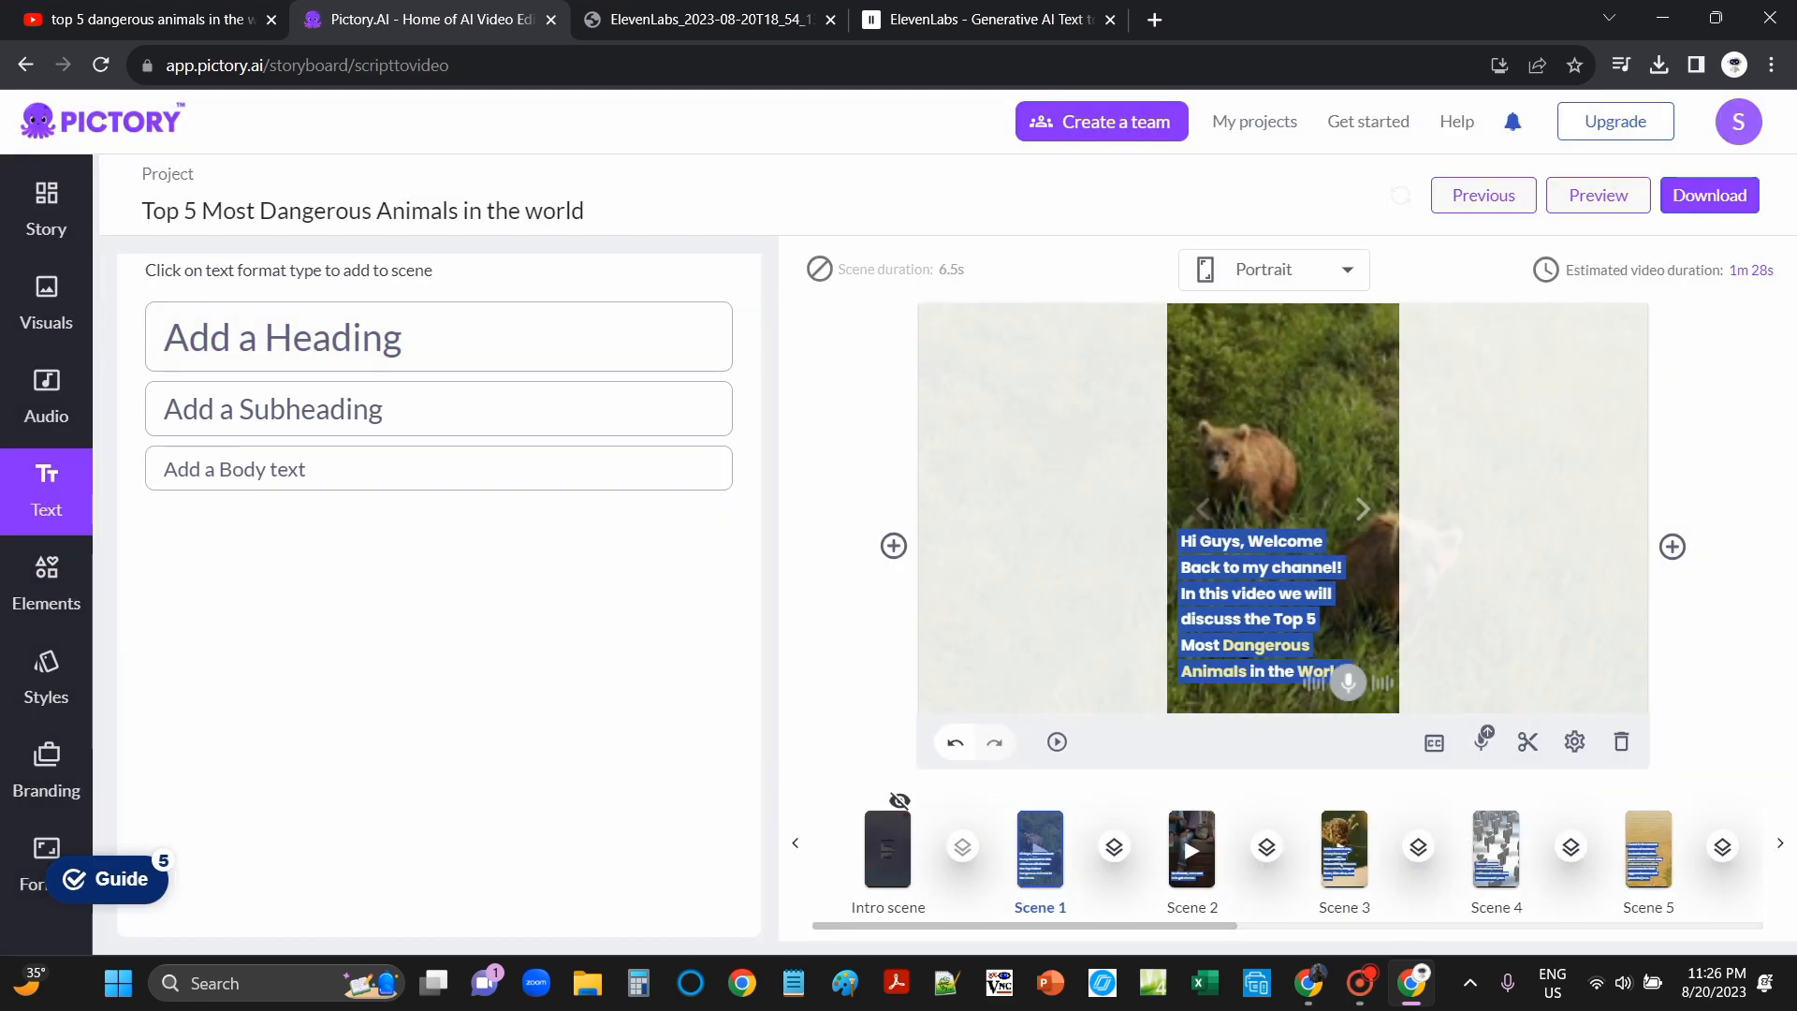
pyautogui.click(341, 341)
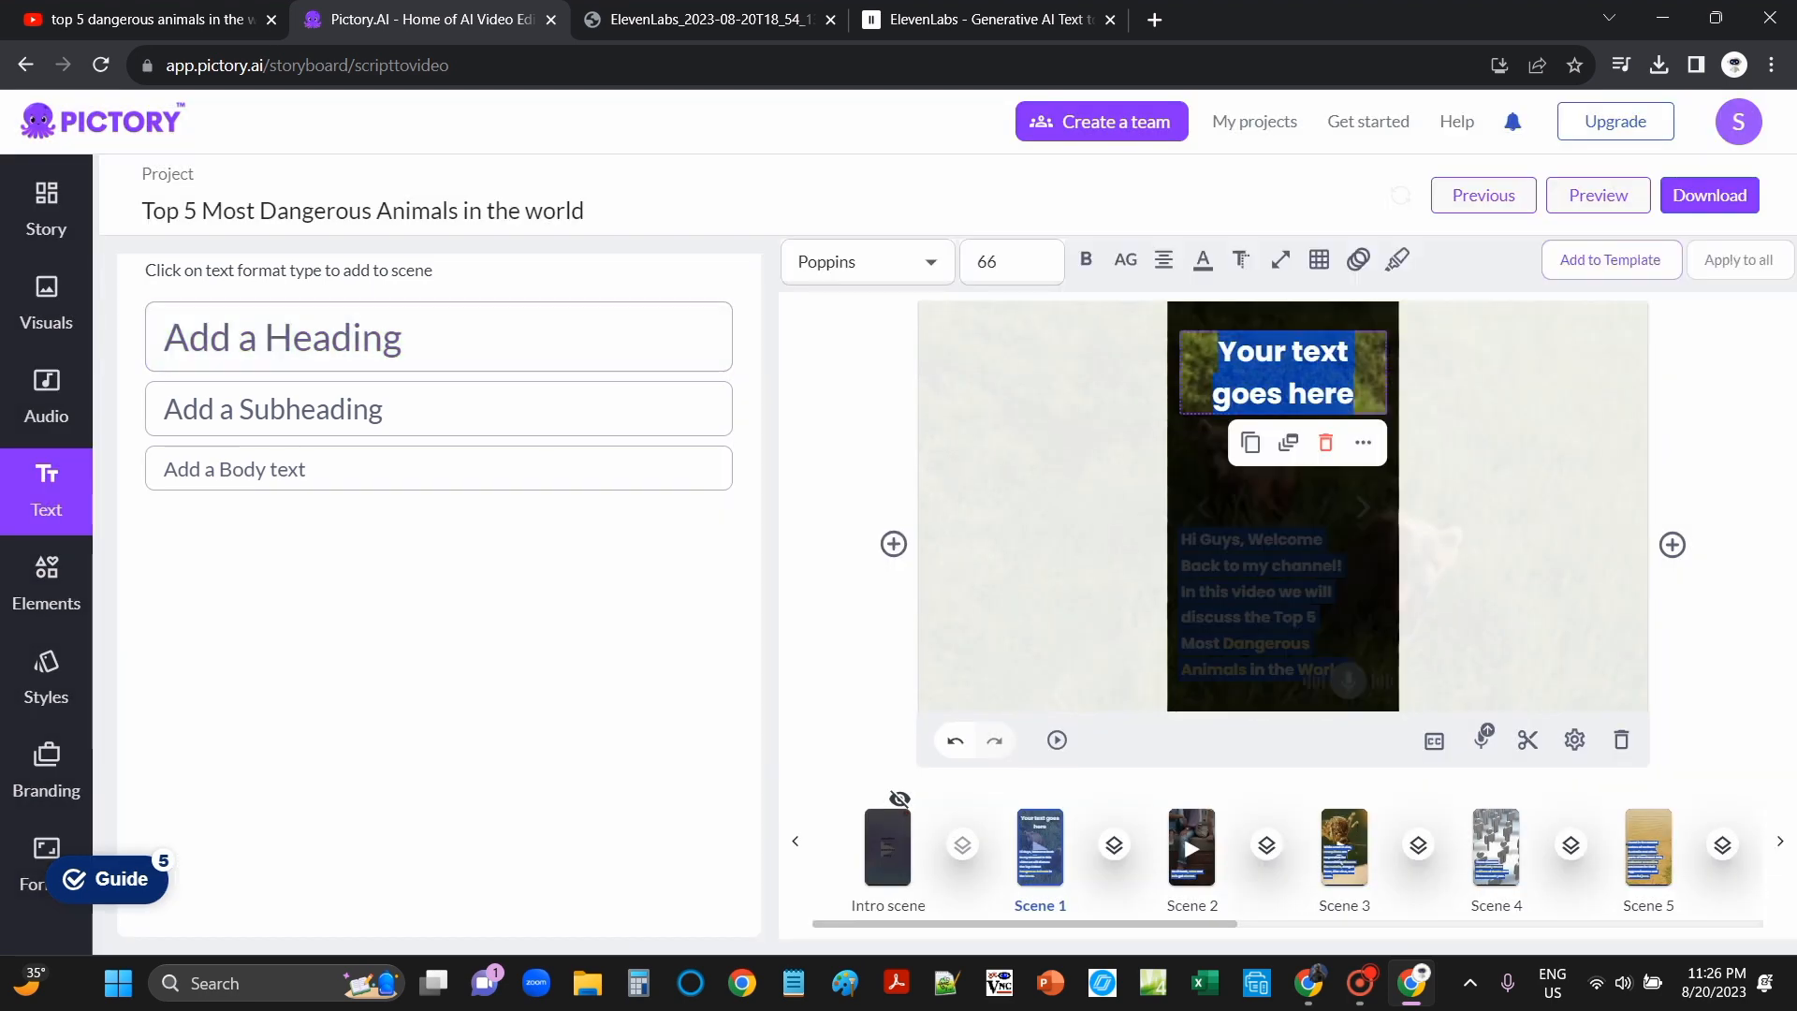
pyautogui.write('Hi Guys')
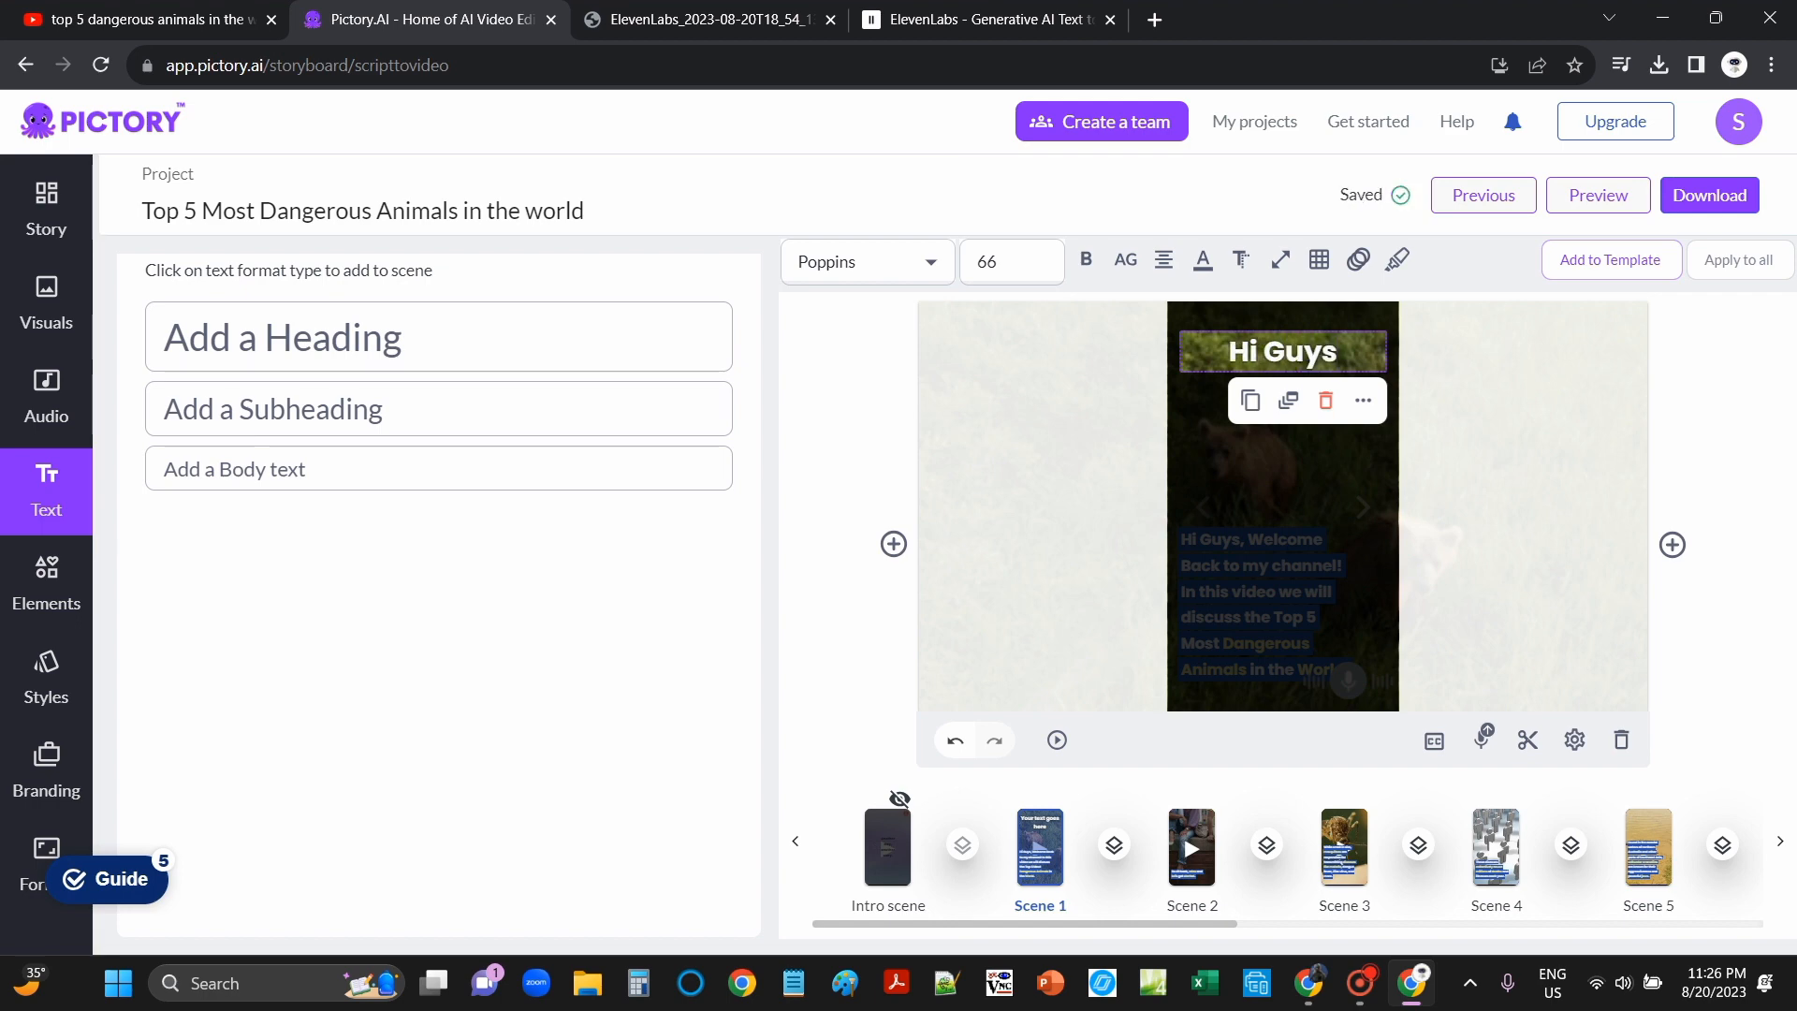
pyautogui.write('!')
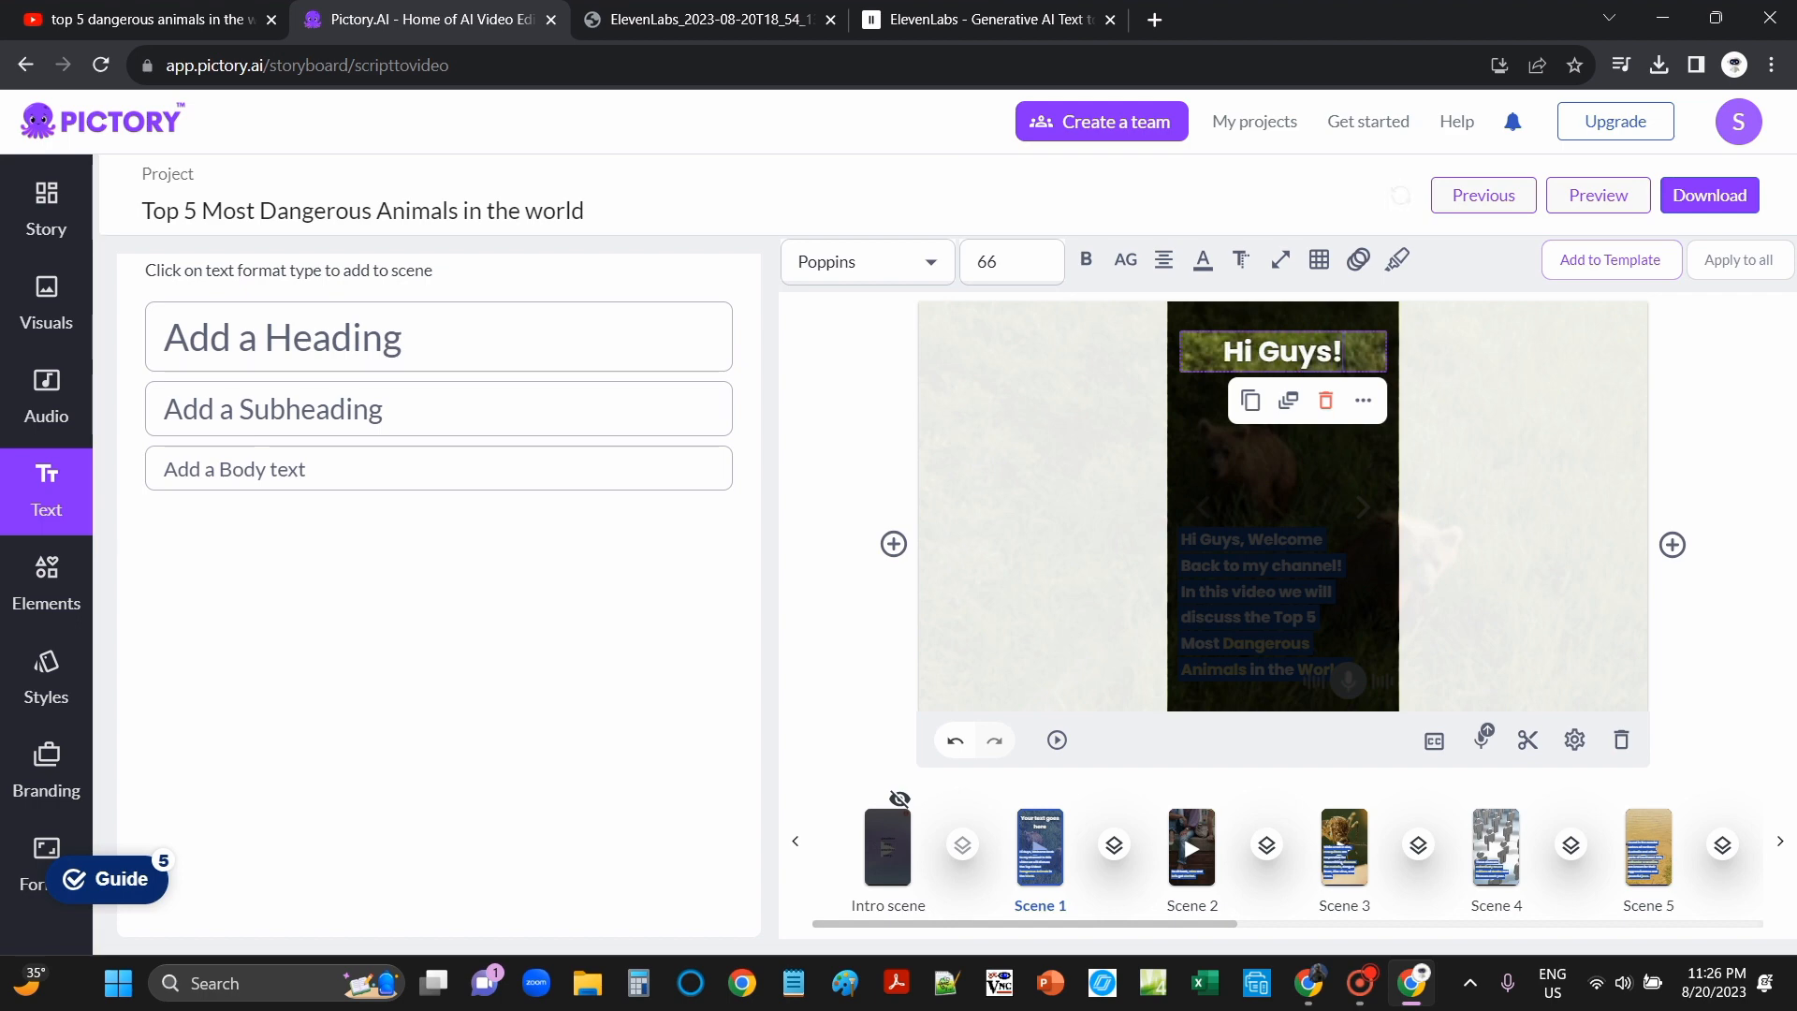
pyautogui.click(45, 581)
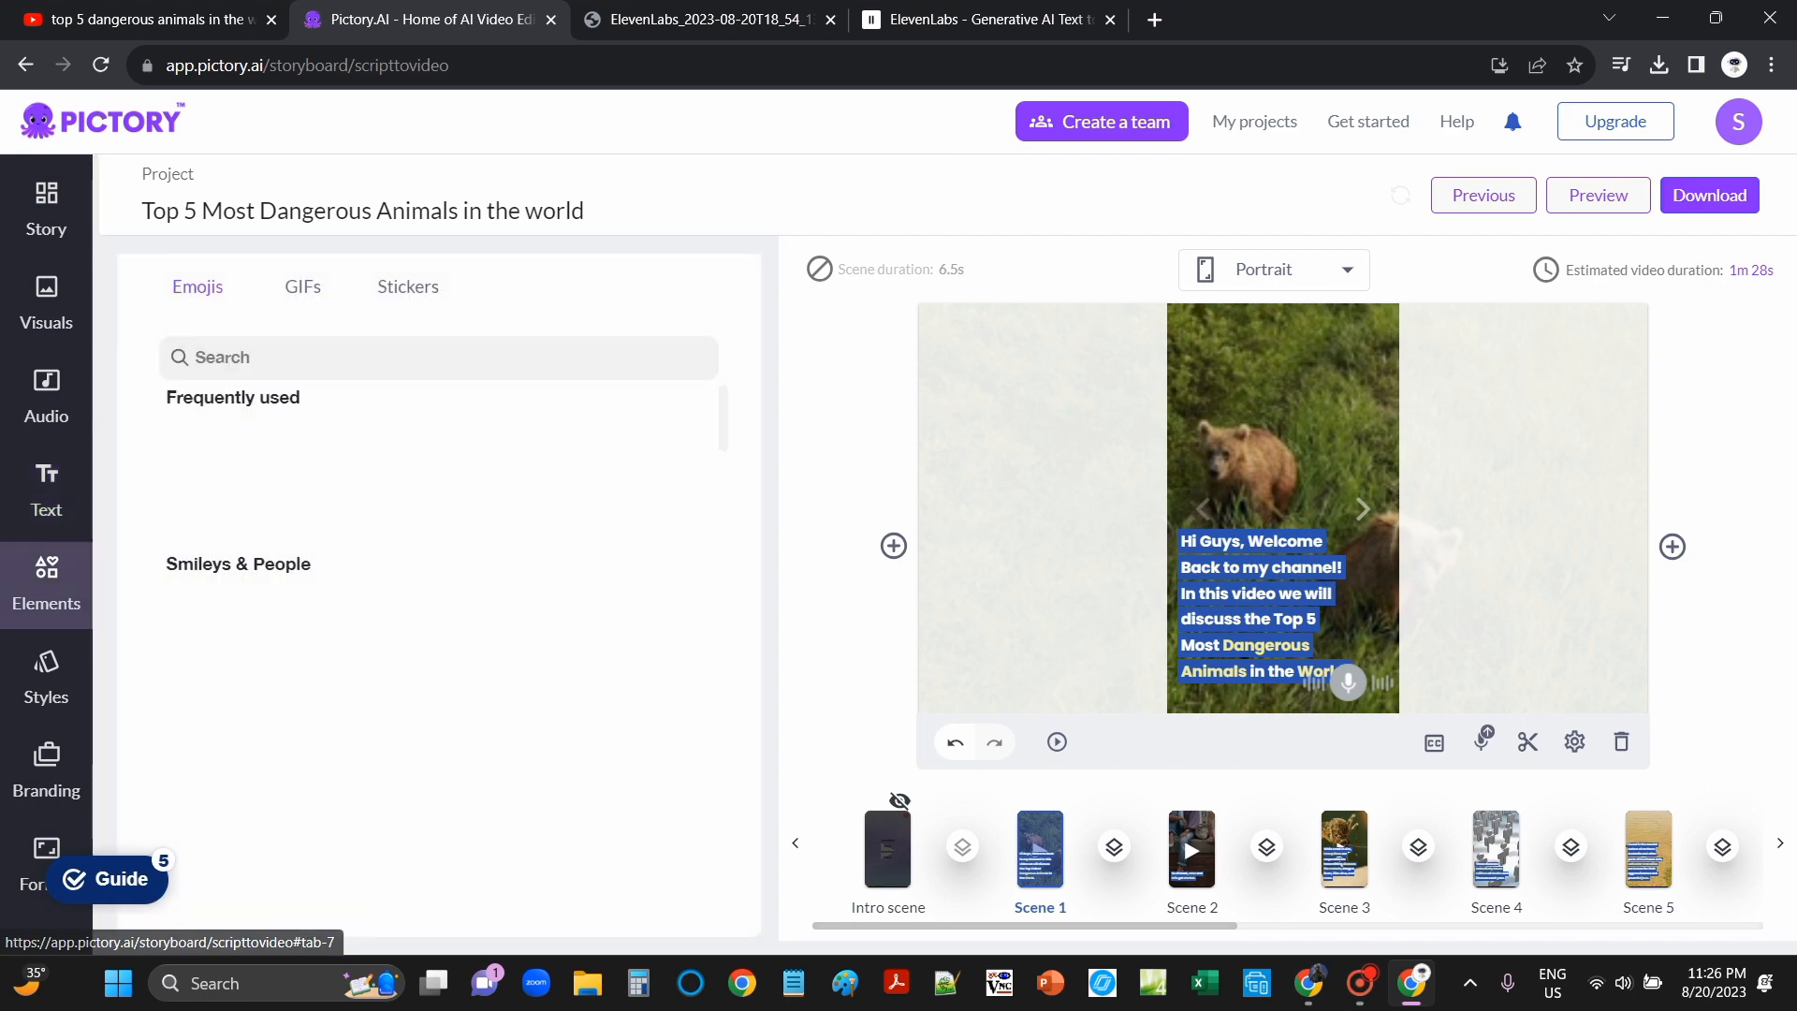
# Step: Browse the Emojis, GIFs and Stickers elements, then show the Graceful template styles
pyautogui.click(303, 286)
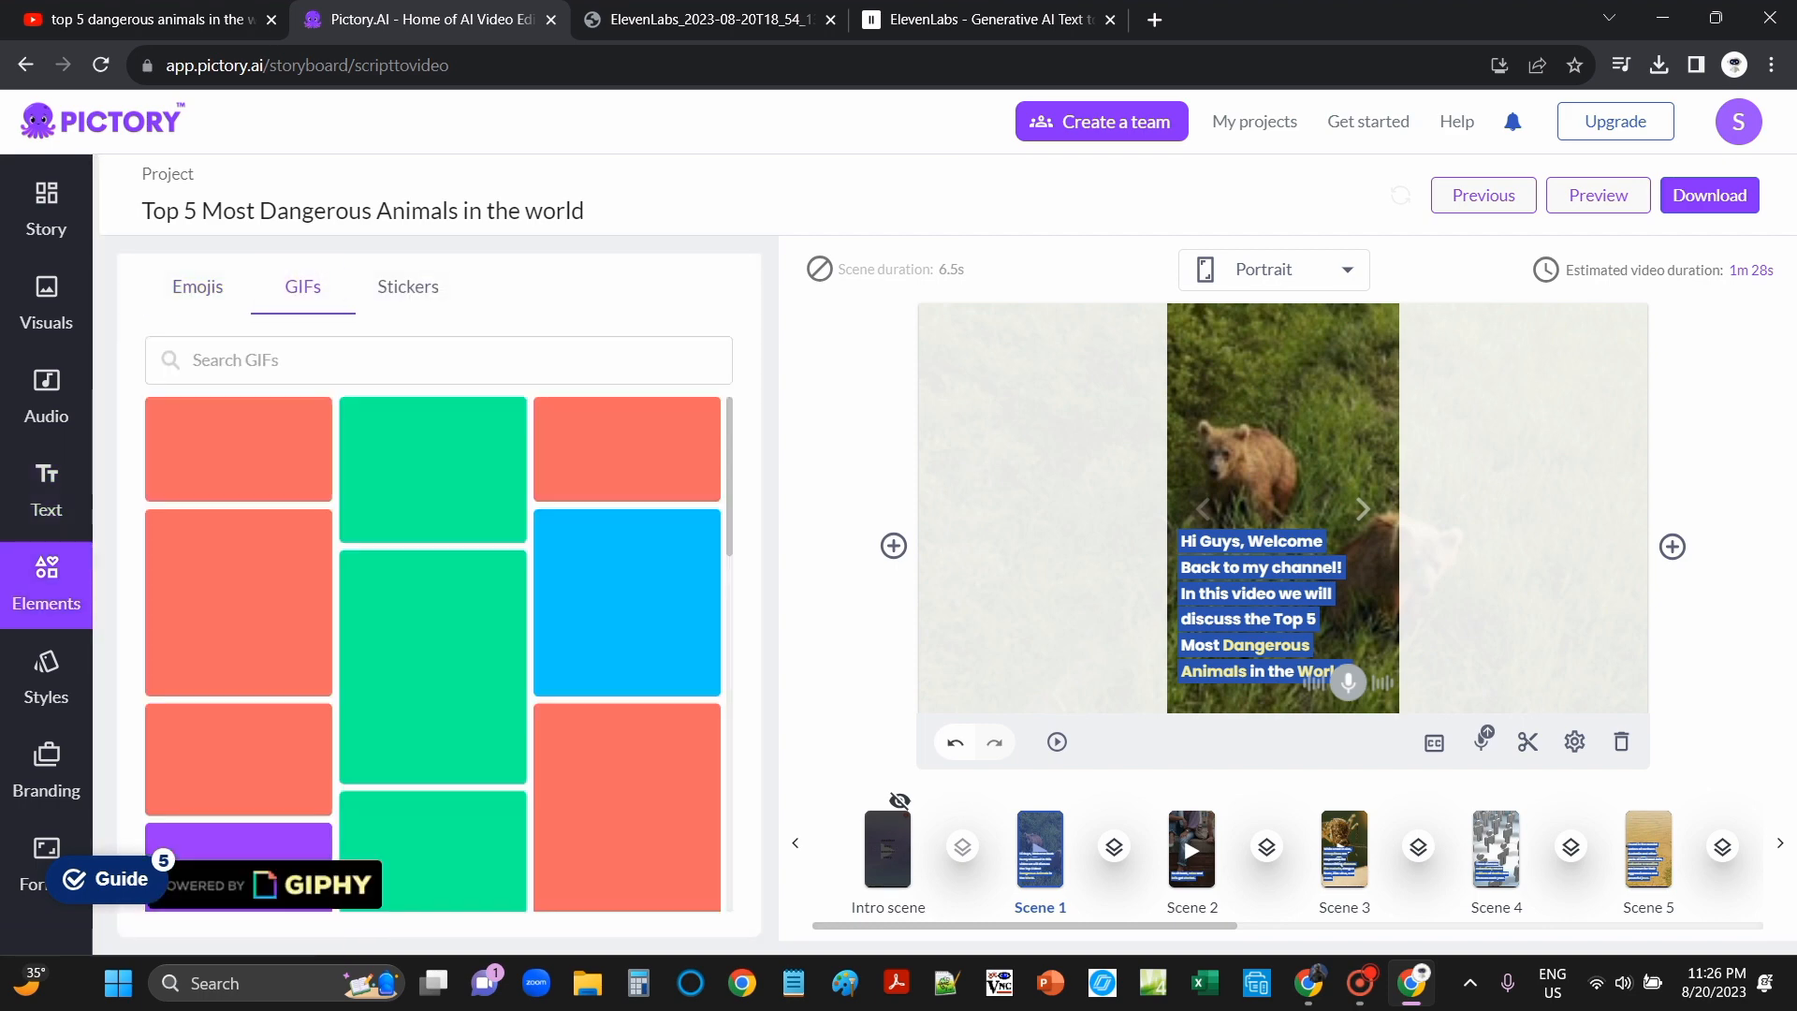
pyautogui.click(198, 287)
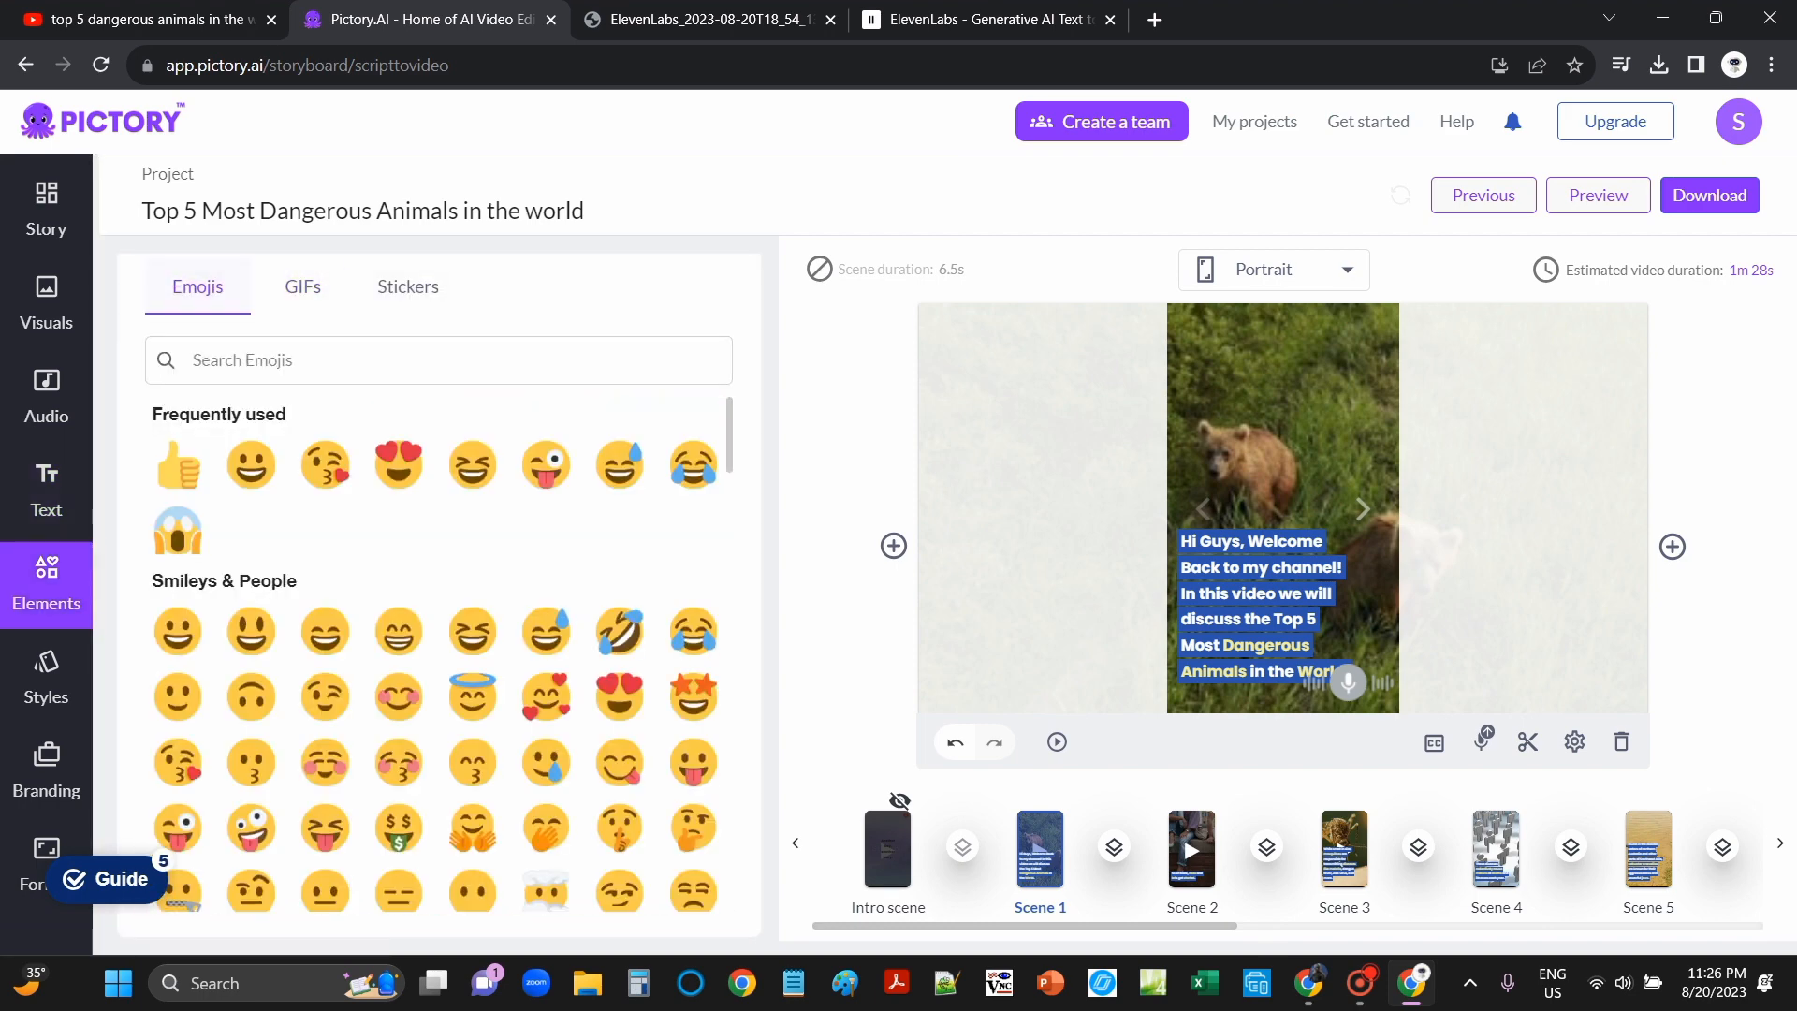
pyautogui.click(302, 287)
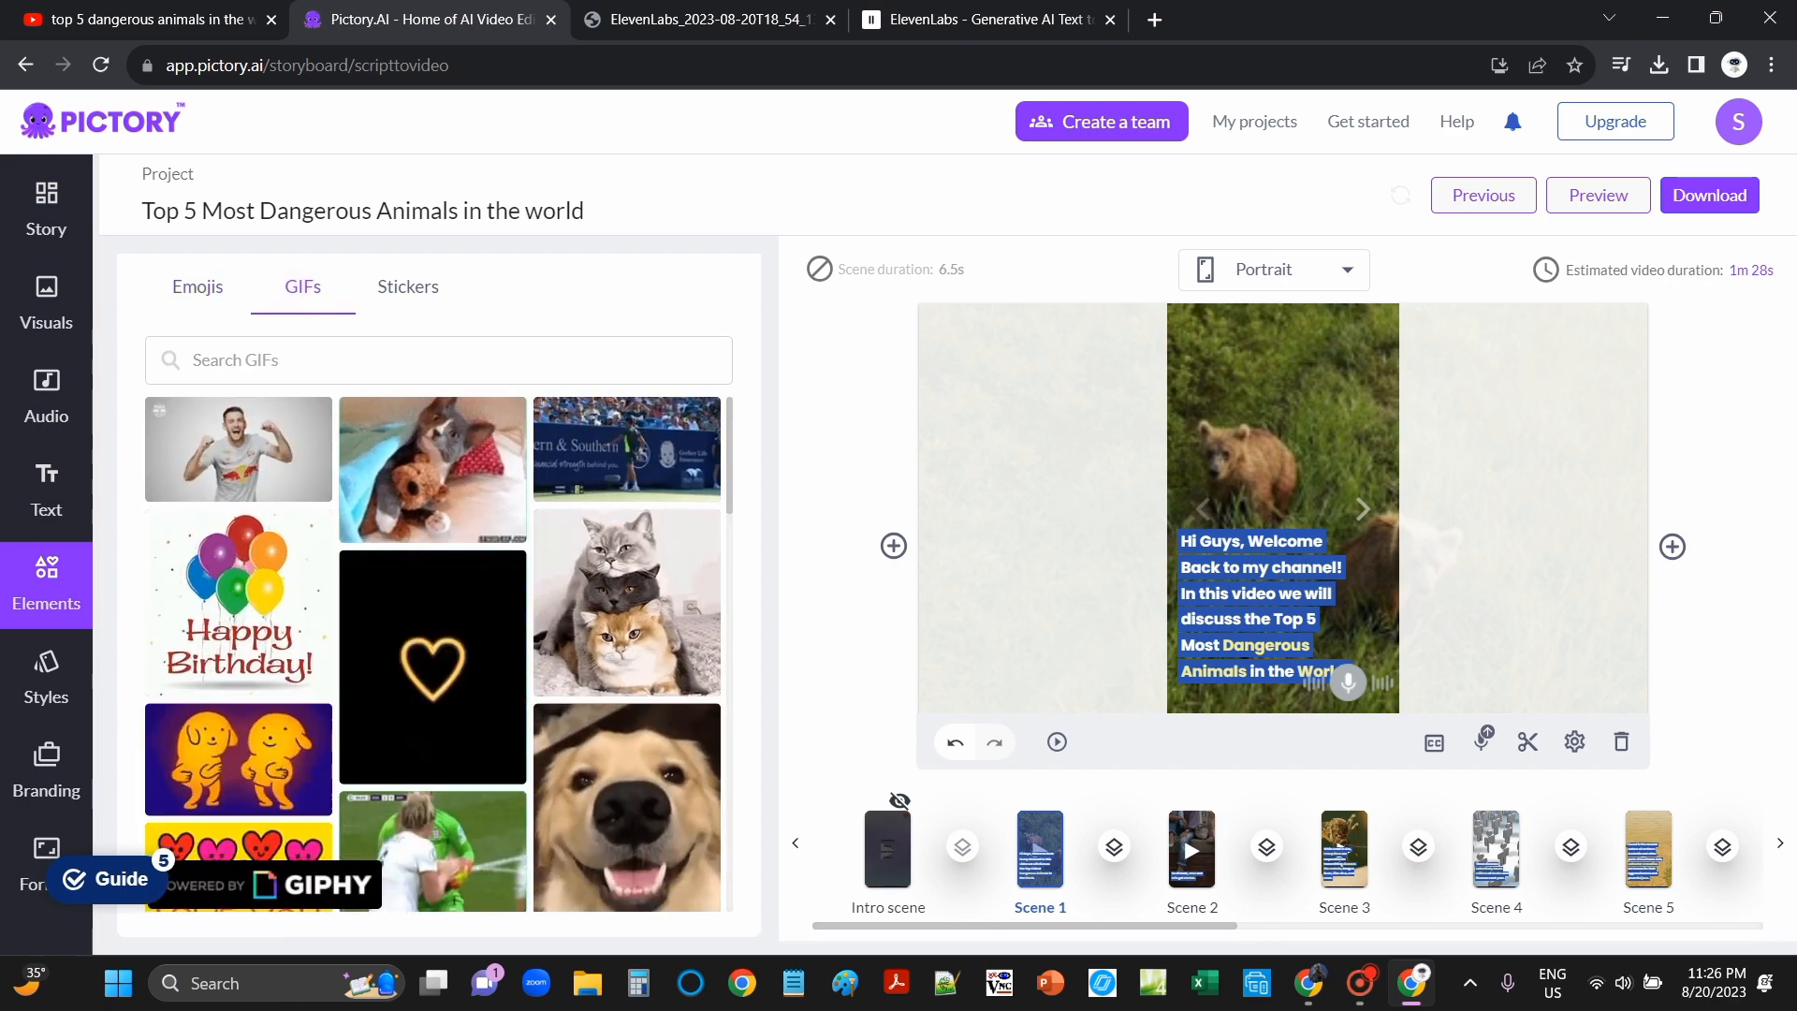
pyautogui.click(198, 286)
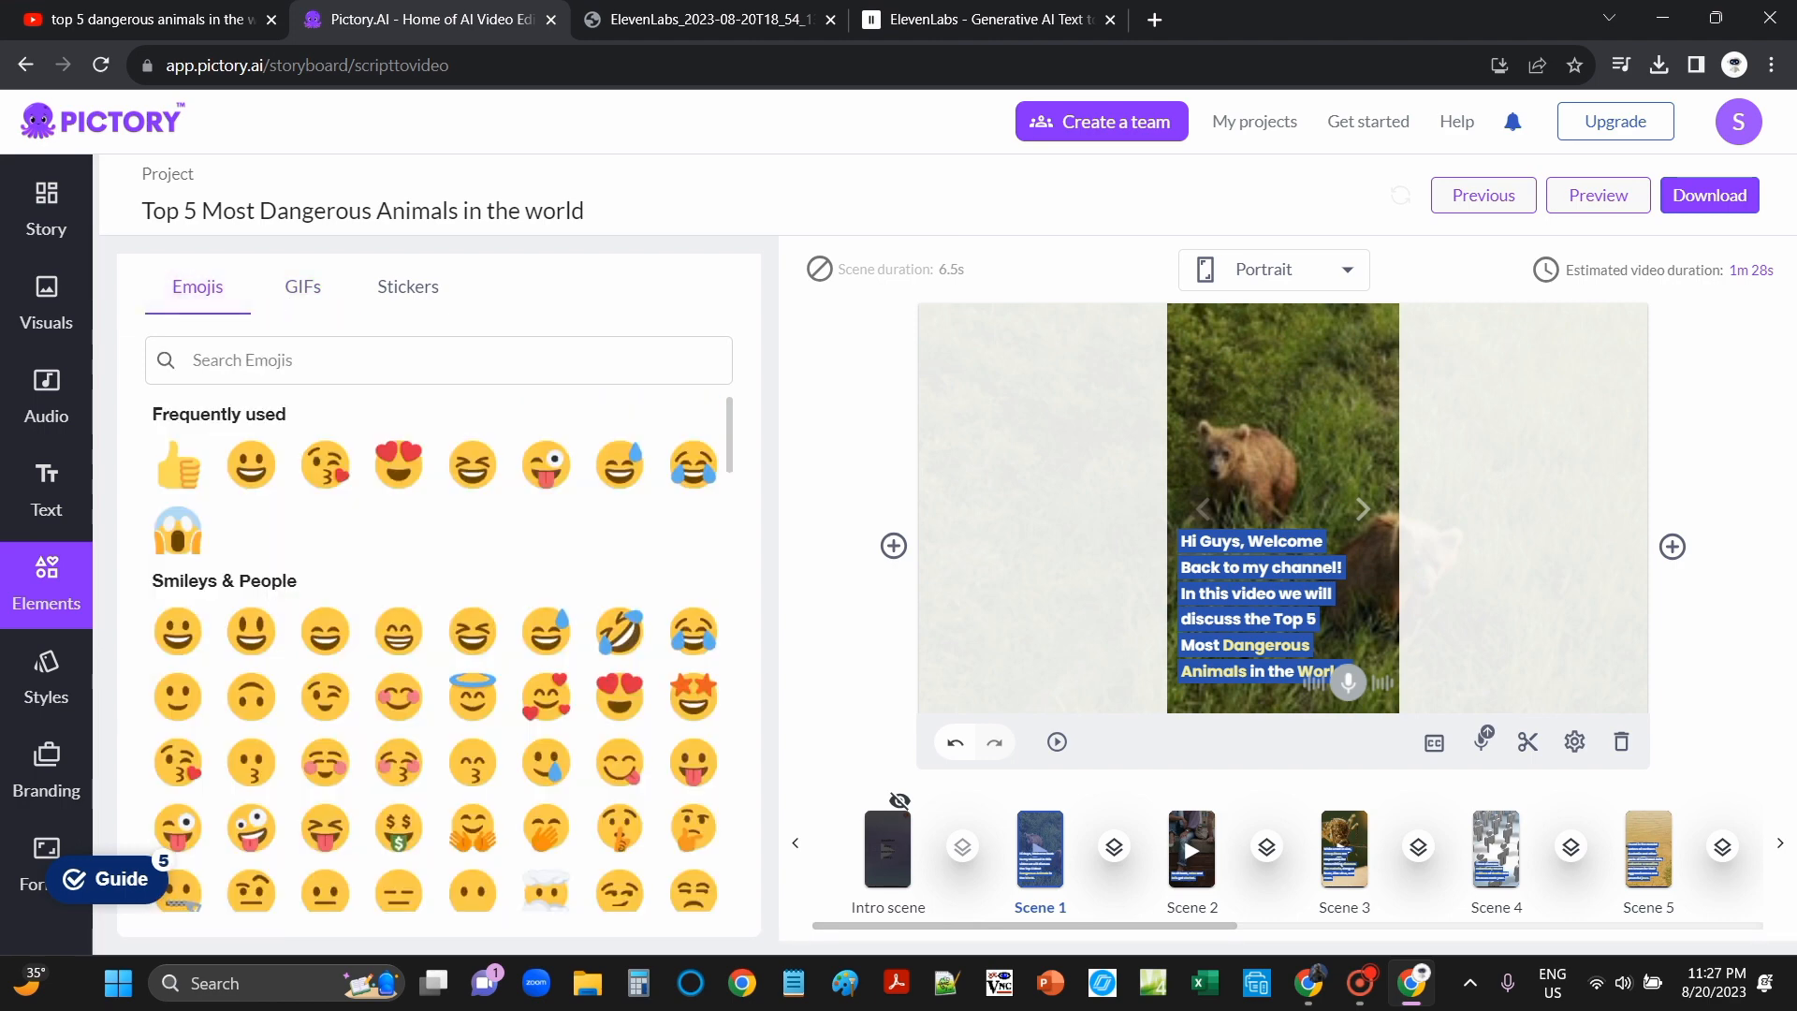
pyautogui.click(407, 286)
pyautogui.click(197, 287)
pyautogui.scroll(-3, 435, 655)
pyautogui.click(46, 678)
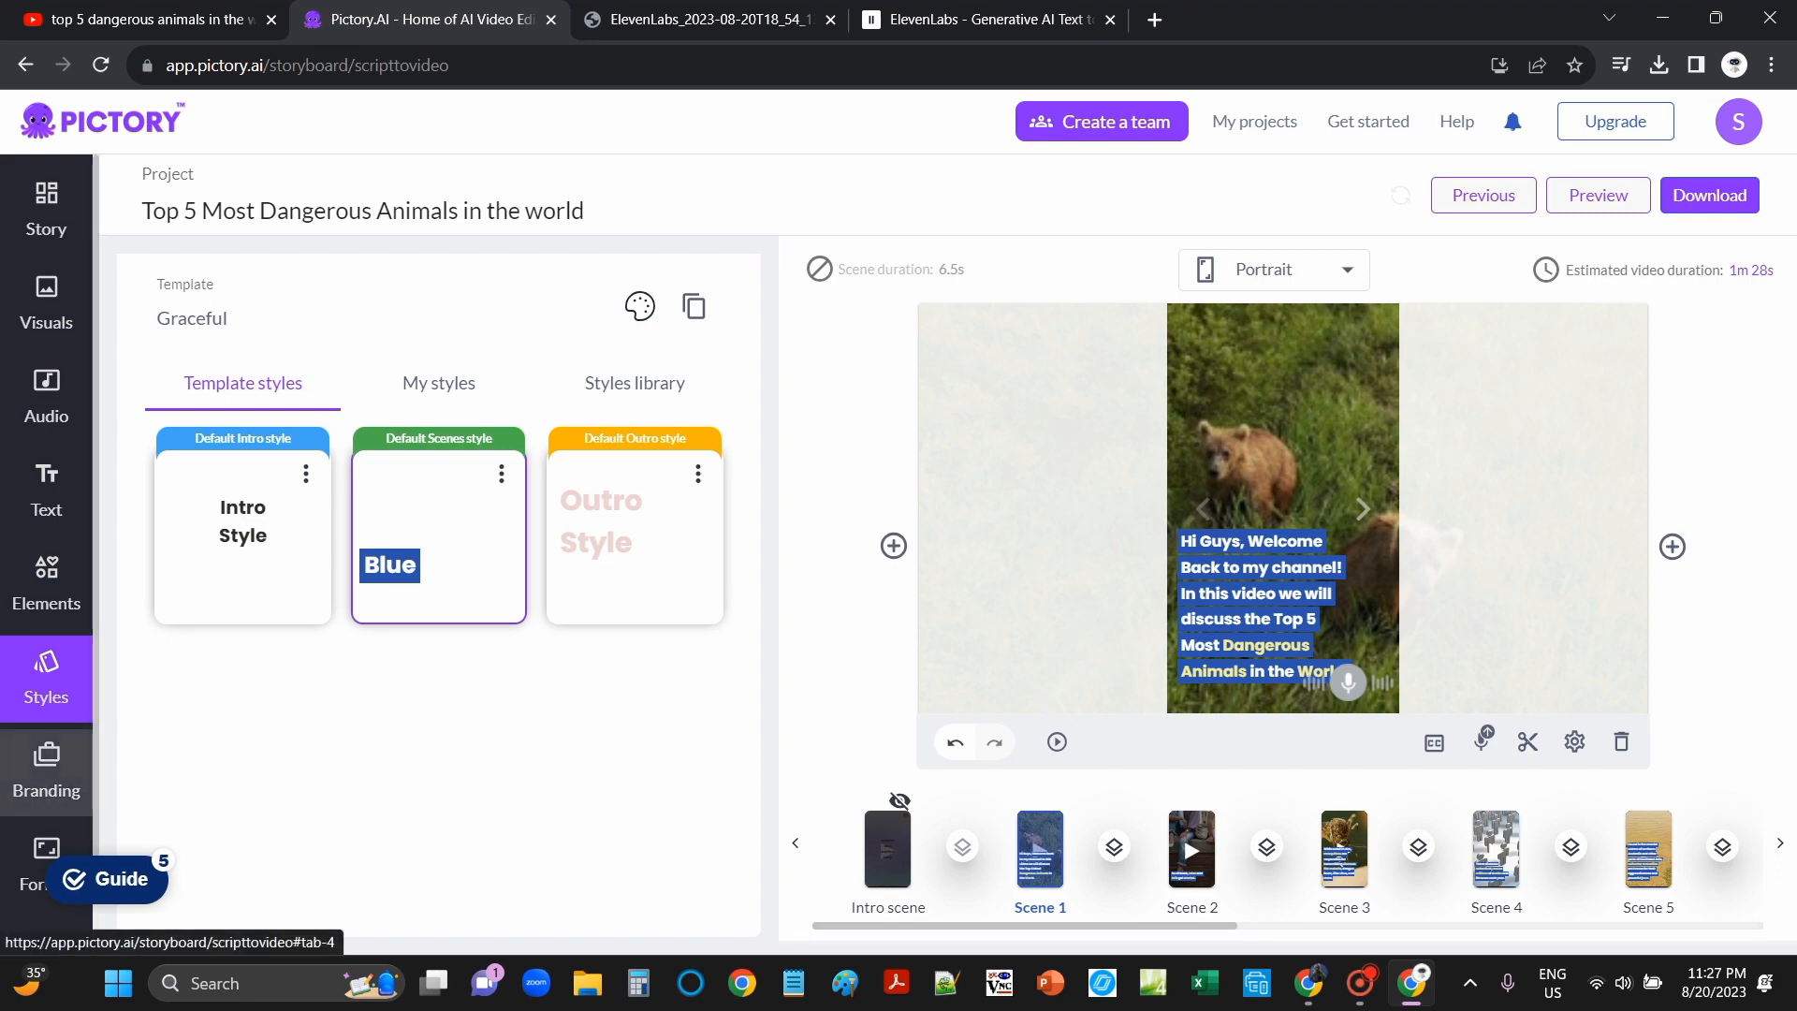
# Step: Check the intro and scene logo branding, then confirm the 720p 9:16 Portrait format
pyautogui.click(46, 772)
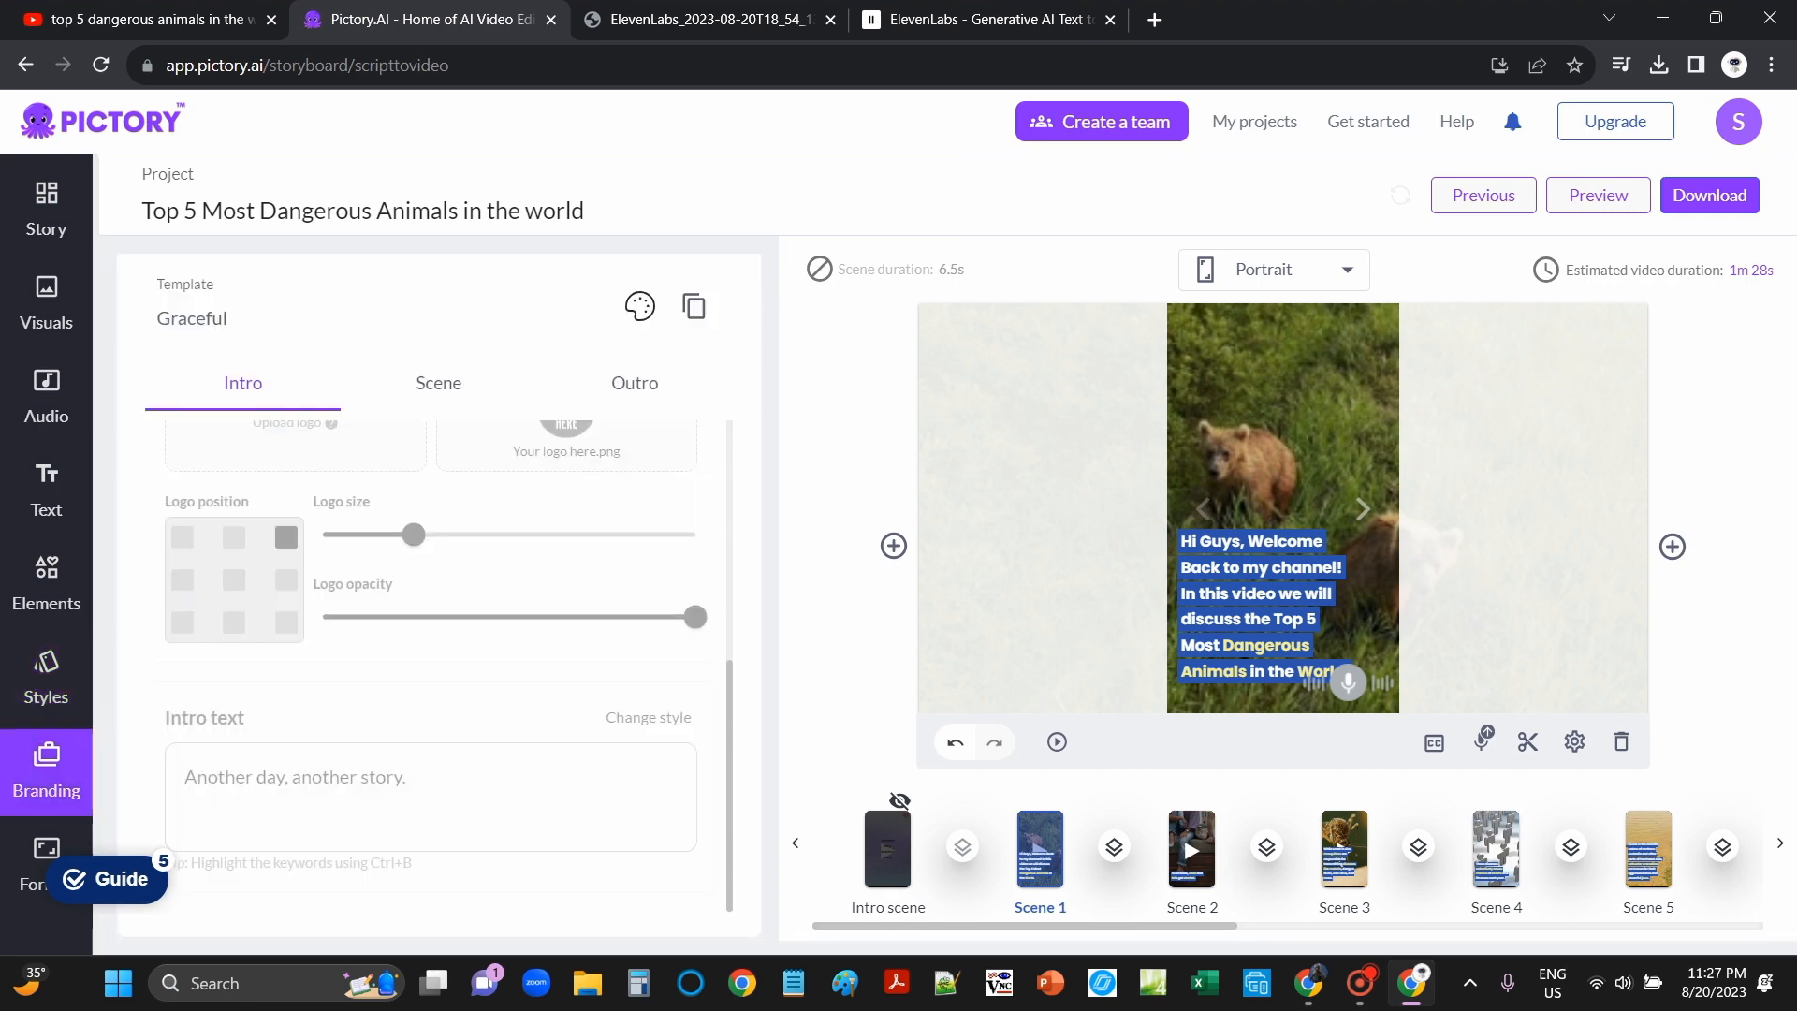
pyautogui.click(438, 383)
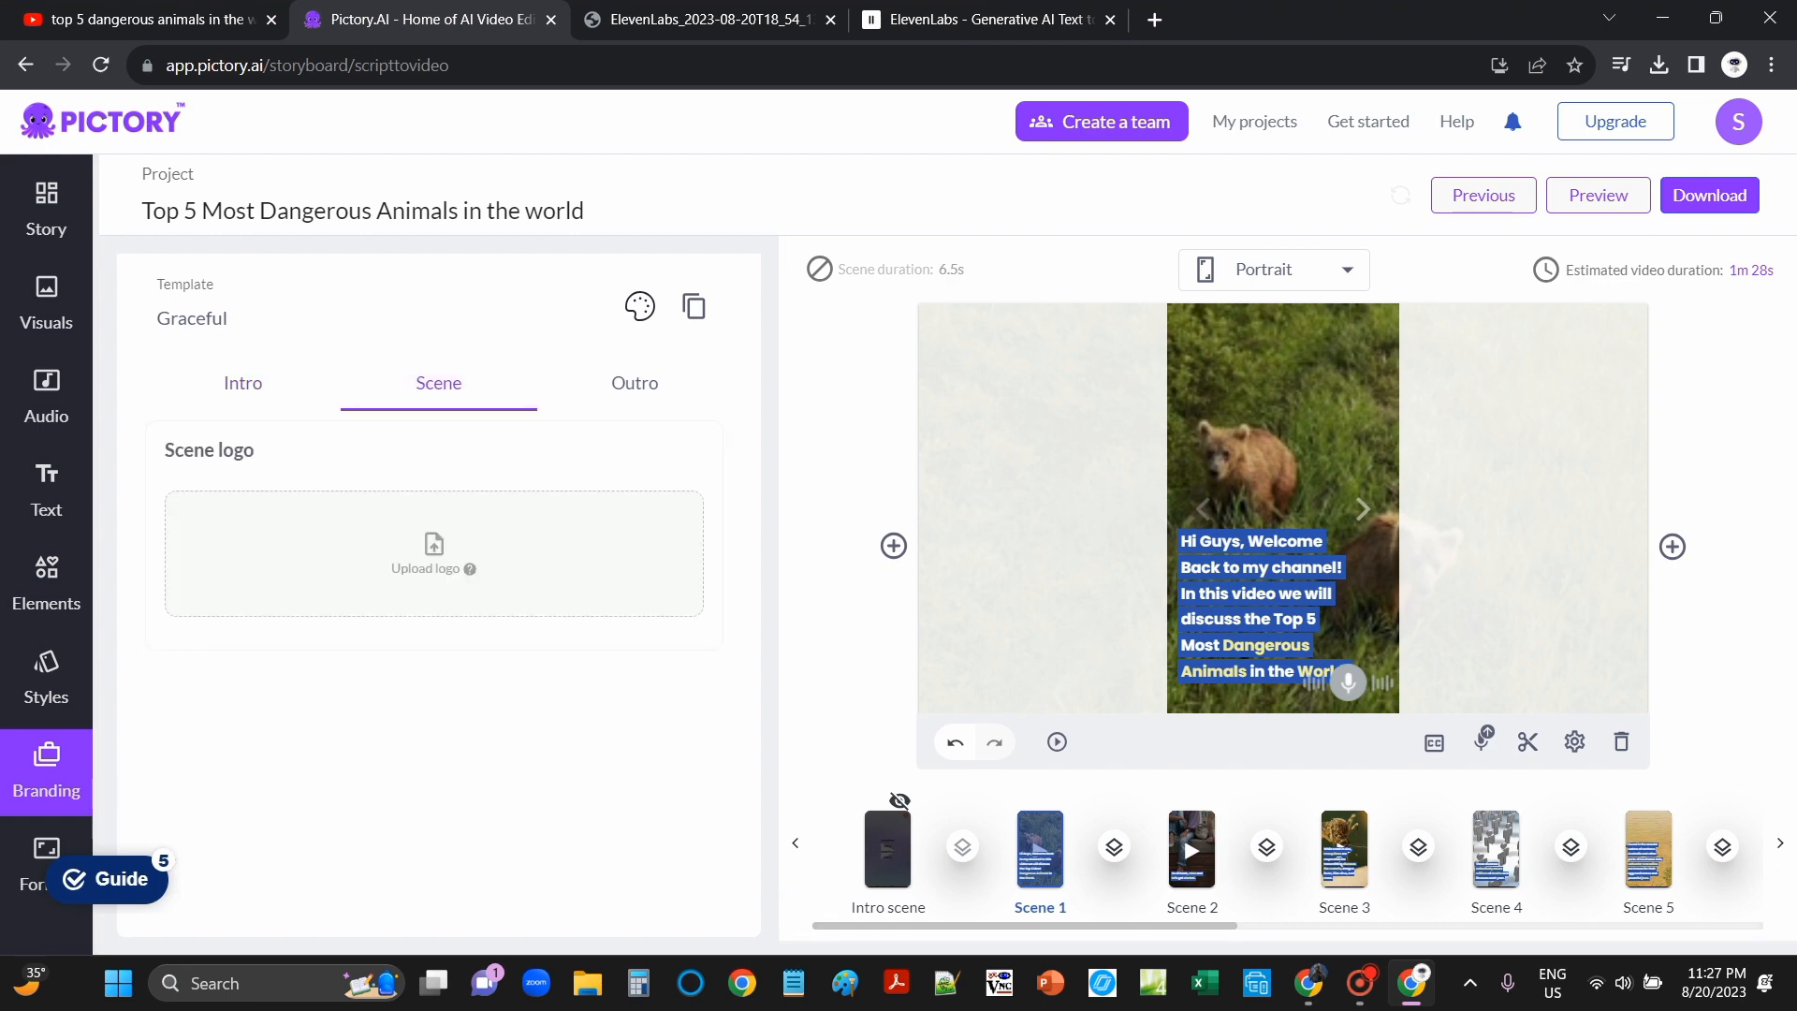
pyautogui.click(242, 383)
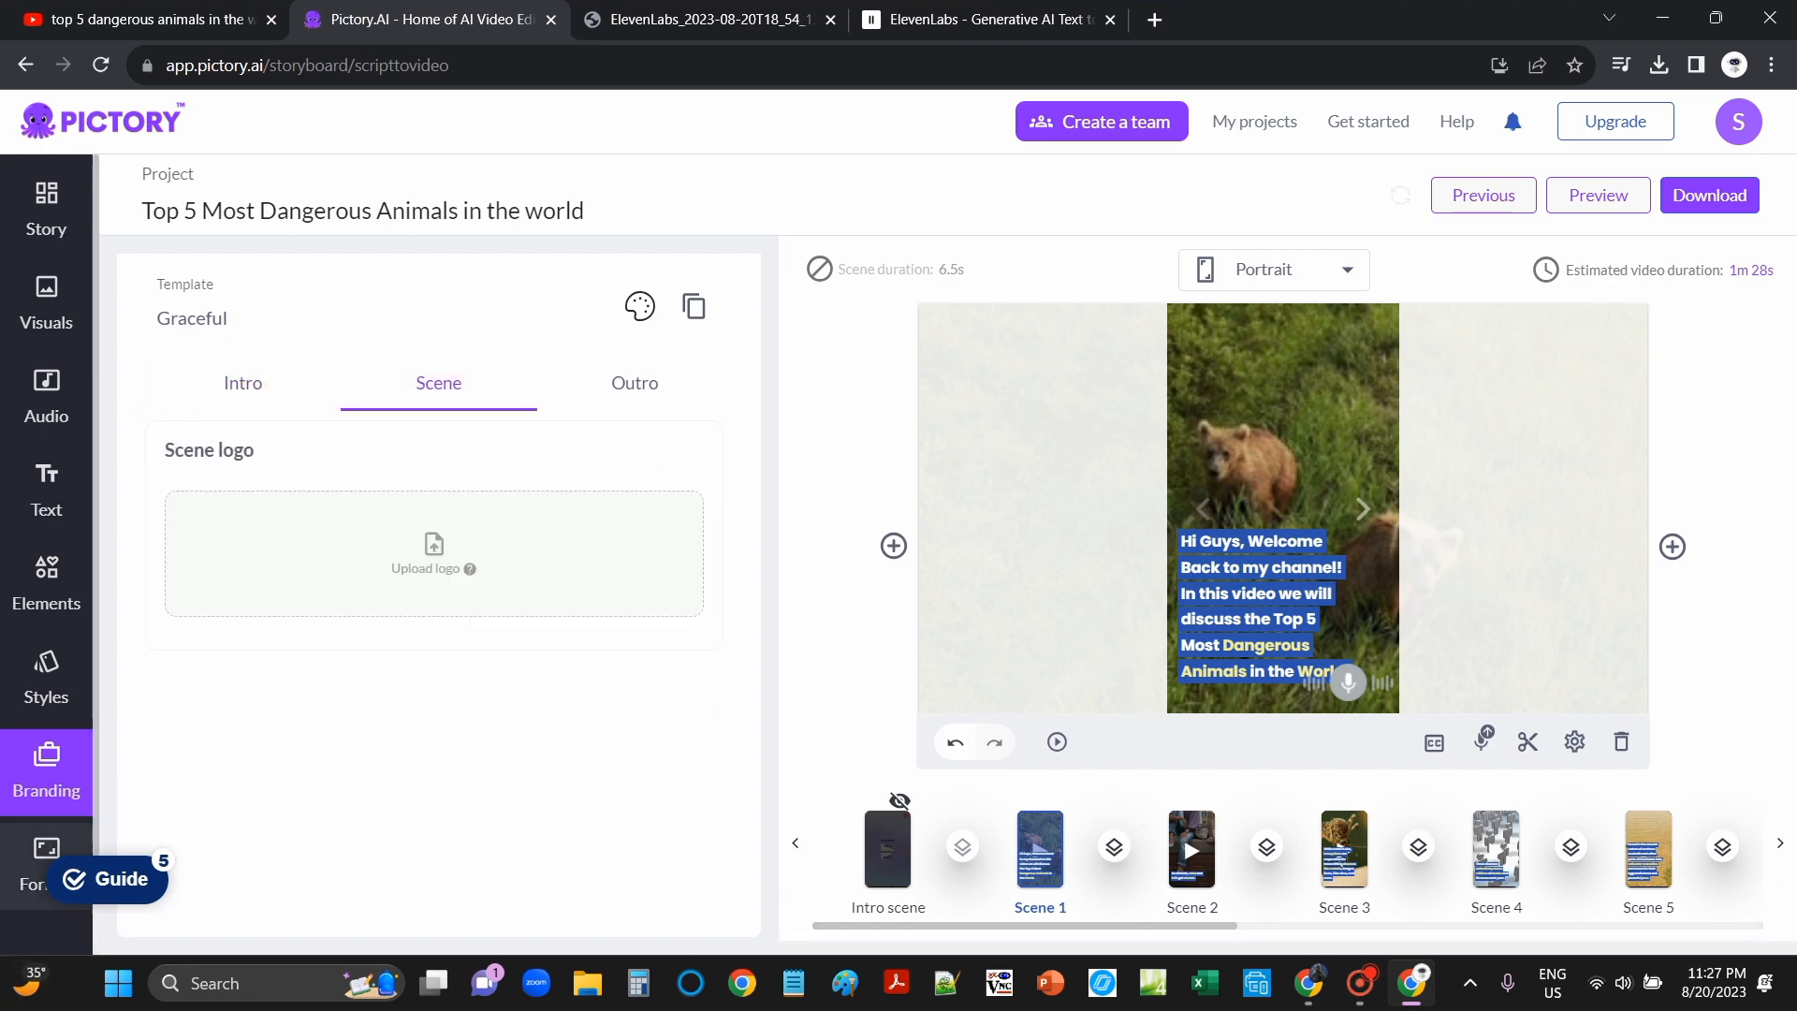
pyautogui.click(46, 851)
pyautogui.scroll(-1, 440, 655)
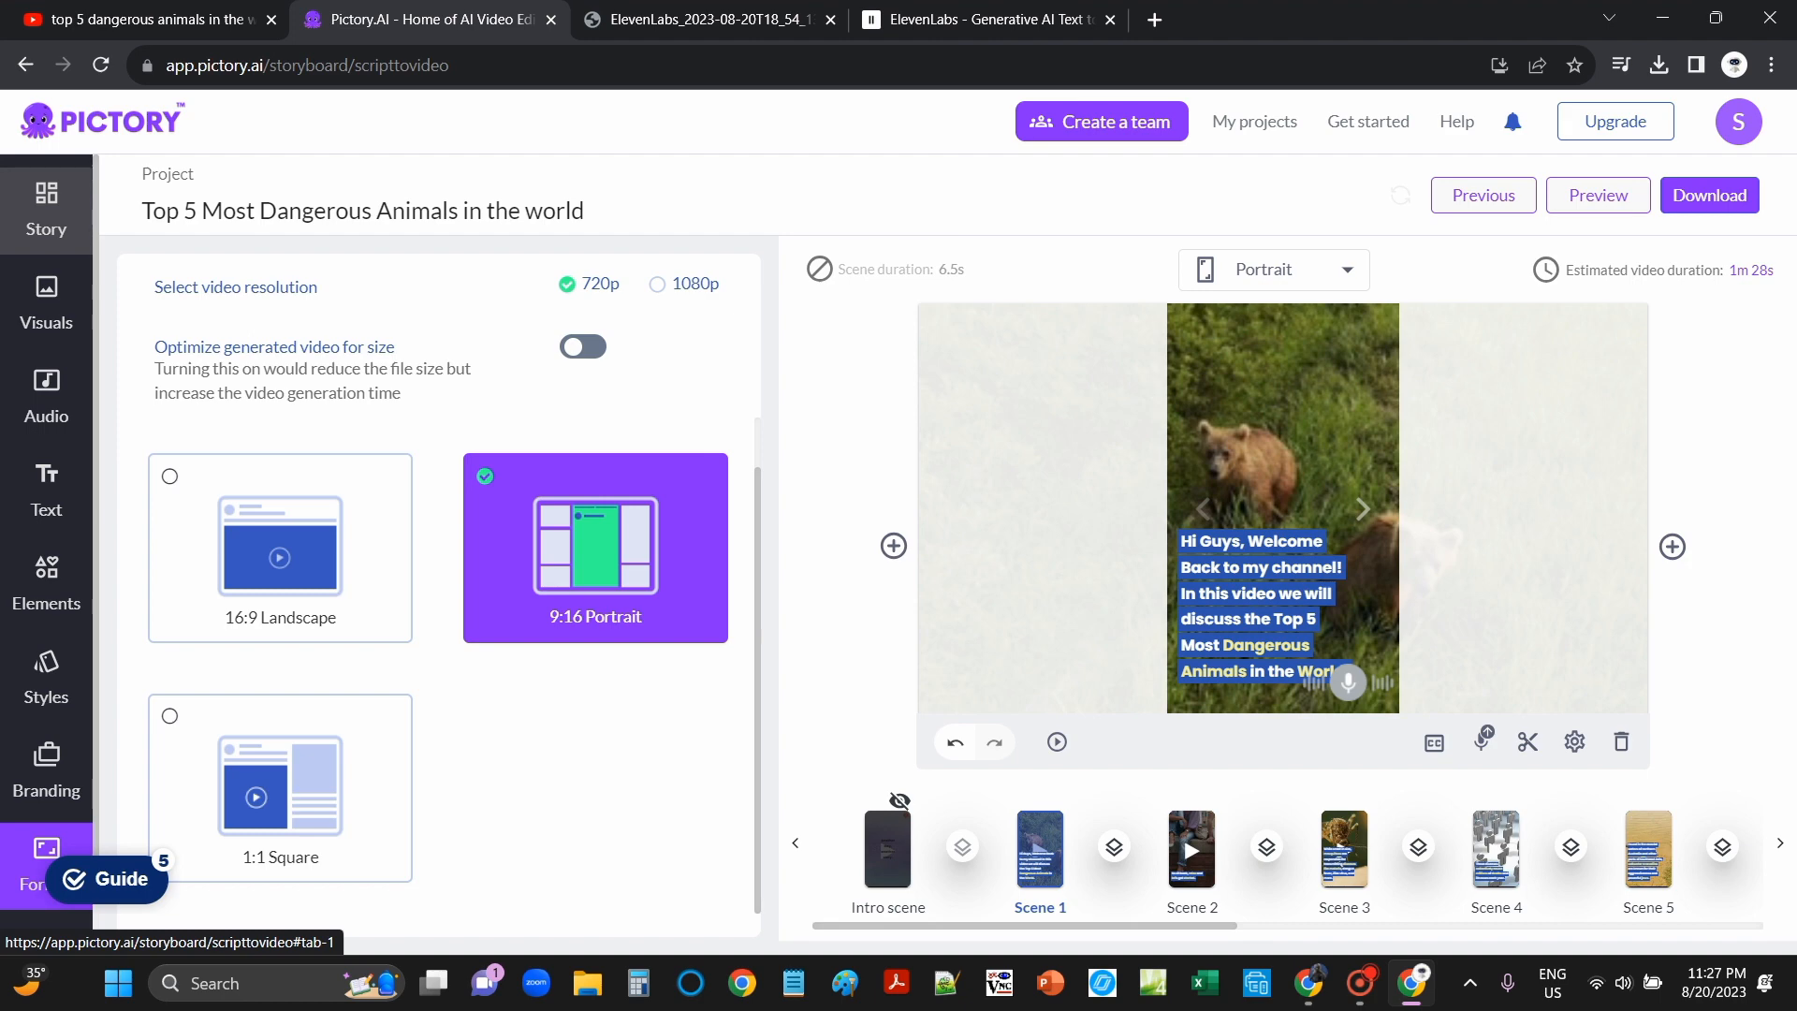
# Step: Show the Download choices: Video, social posts spreadsheet, or Hootsuite posts
pyautogui.click(1709, 195)
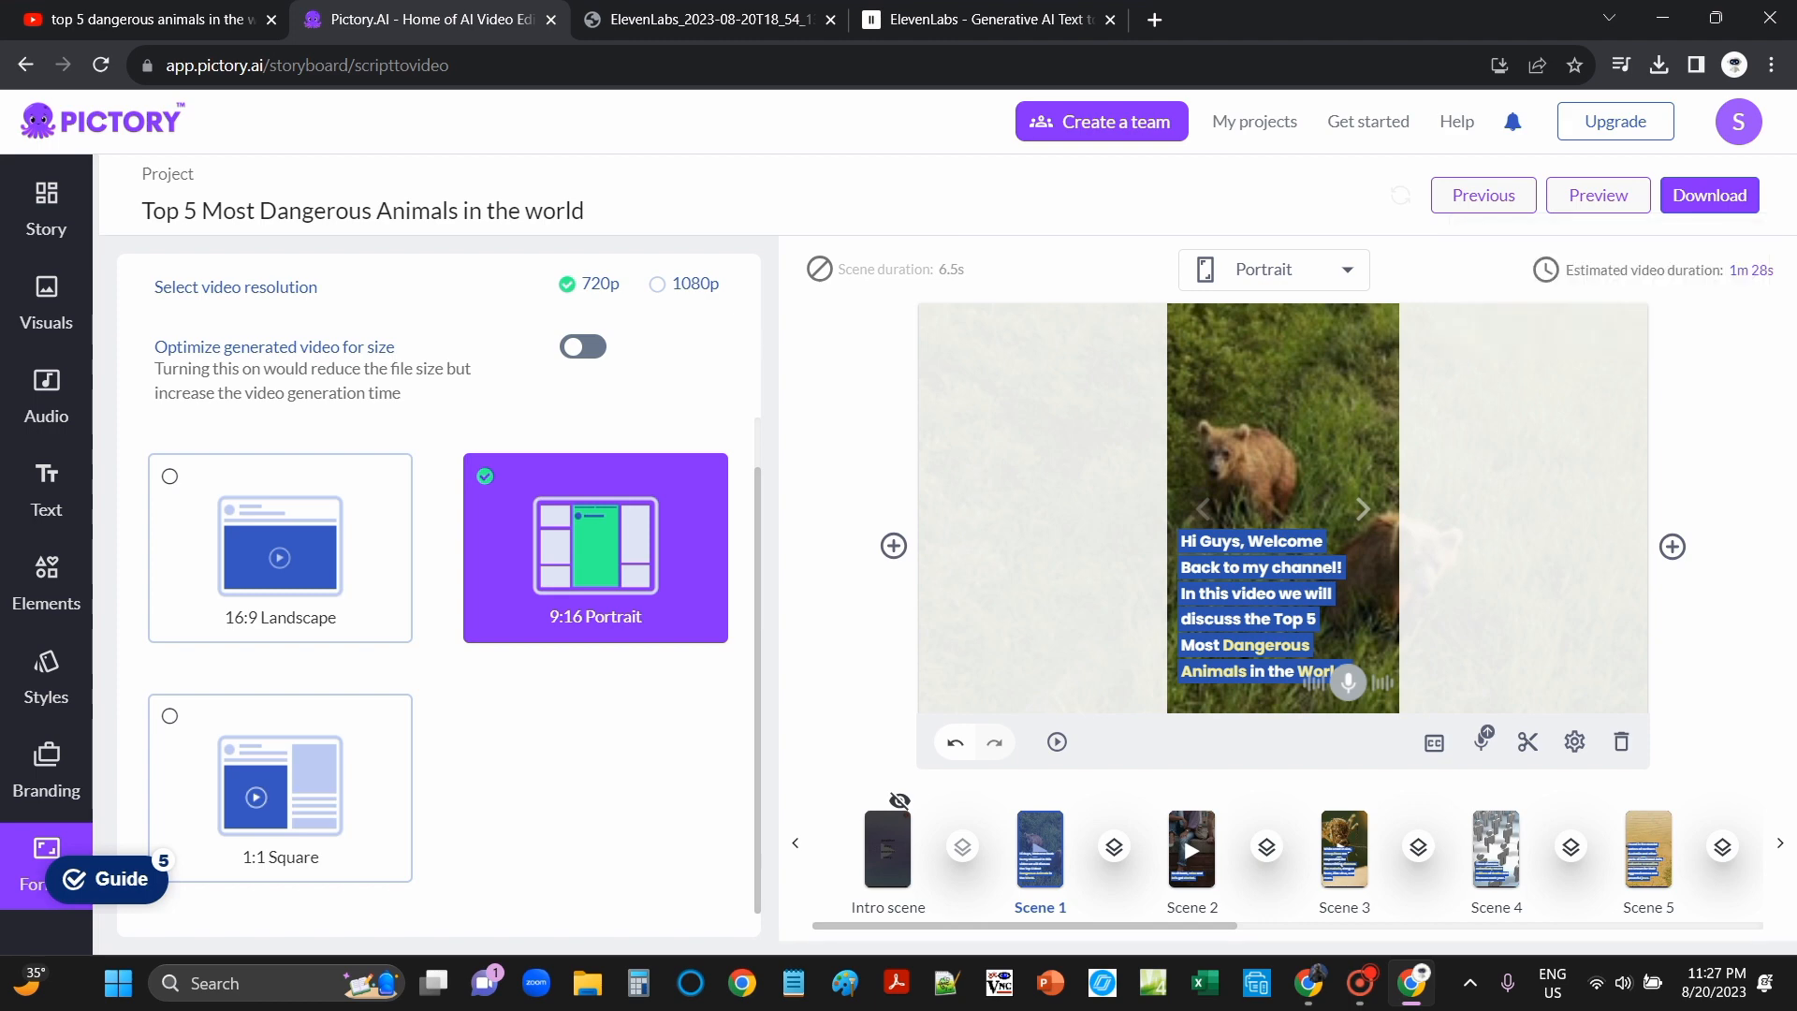
# Step: Render and download the video as Top5MostDangerousAni.mp4 (23.4 MB), then open File Explorer
pyautogui.moveTo(1709, 194)
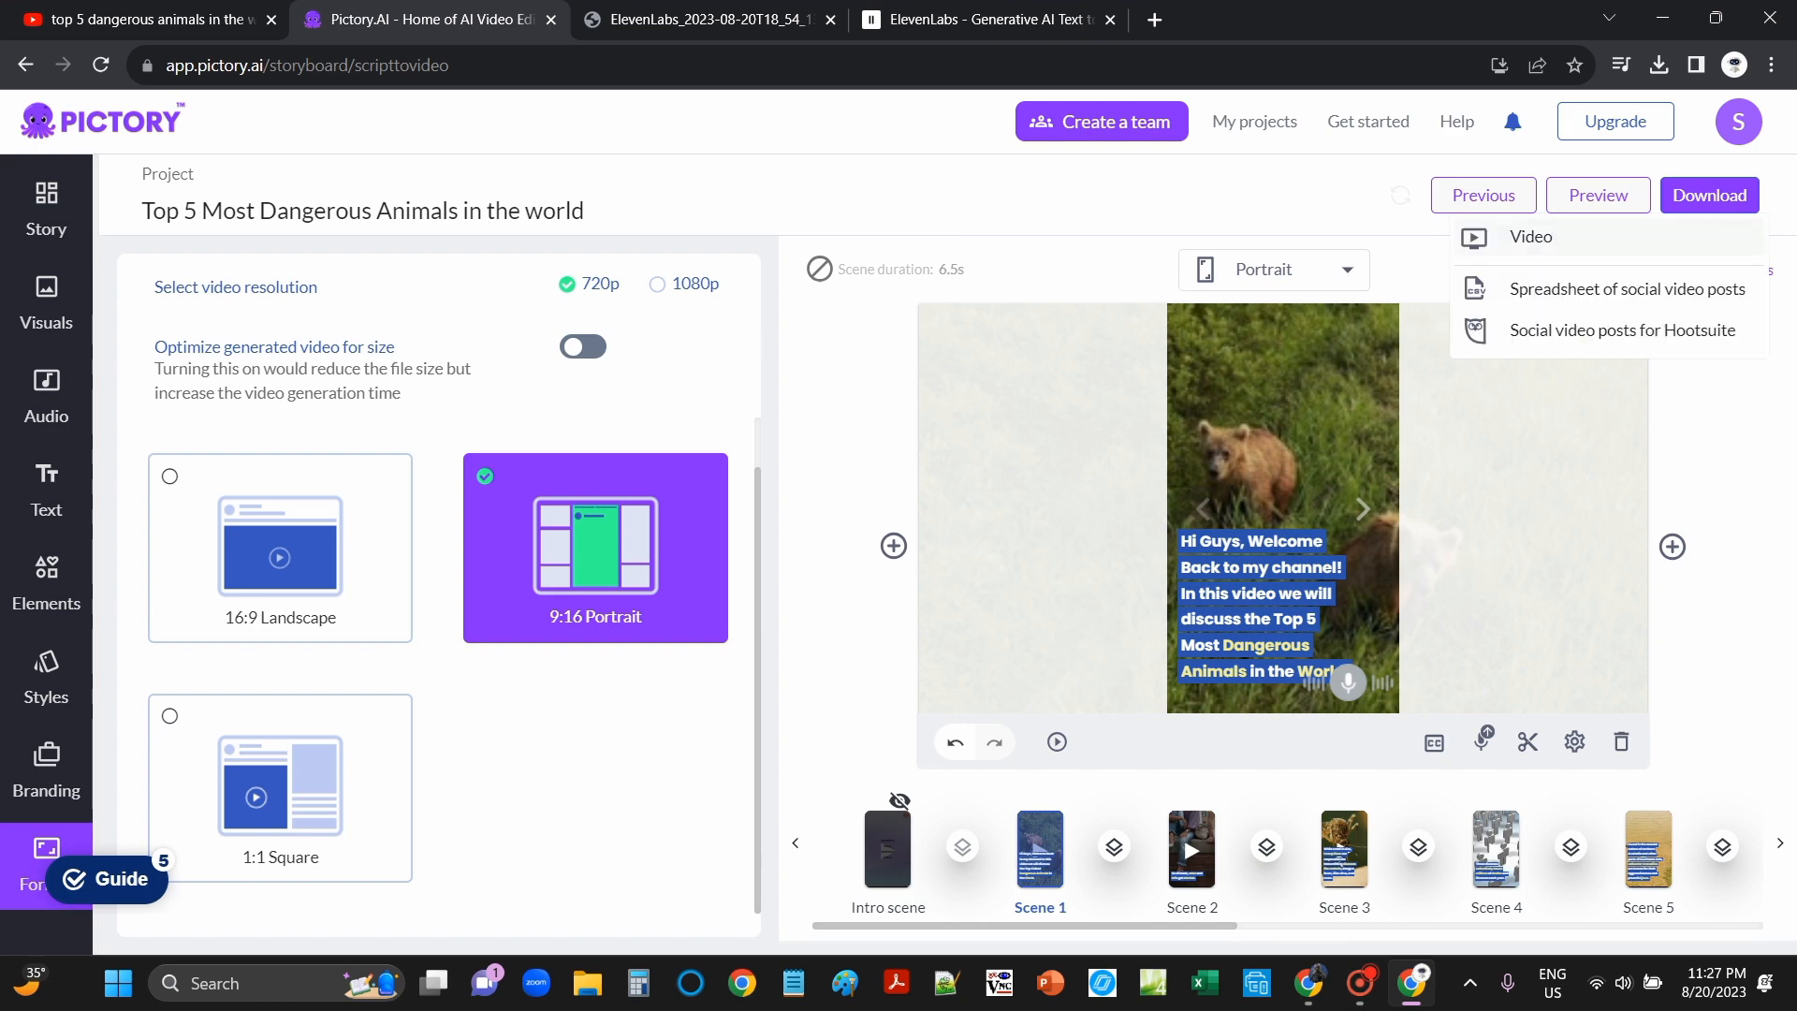
pyautogui.click(1531, 237)
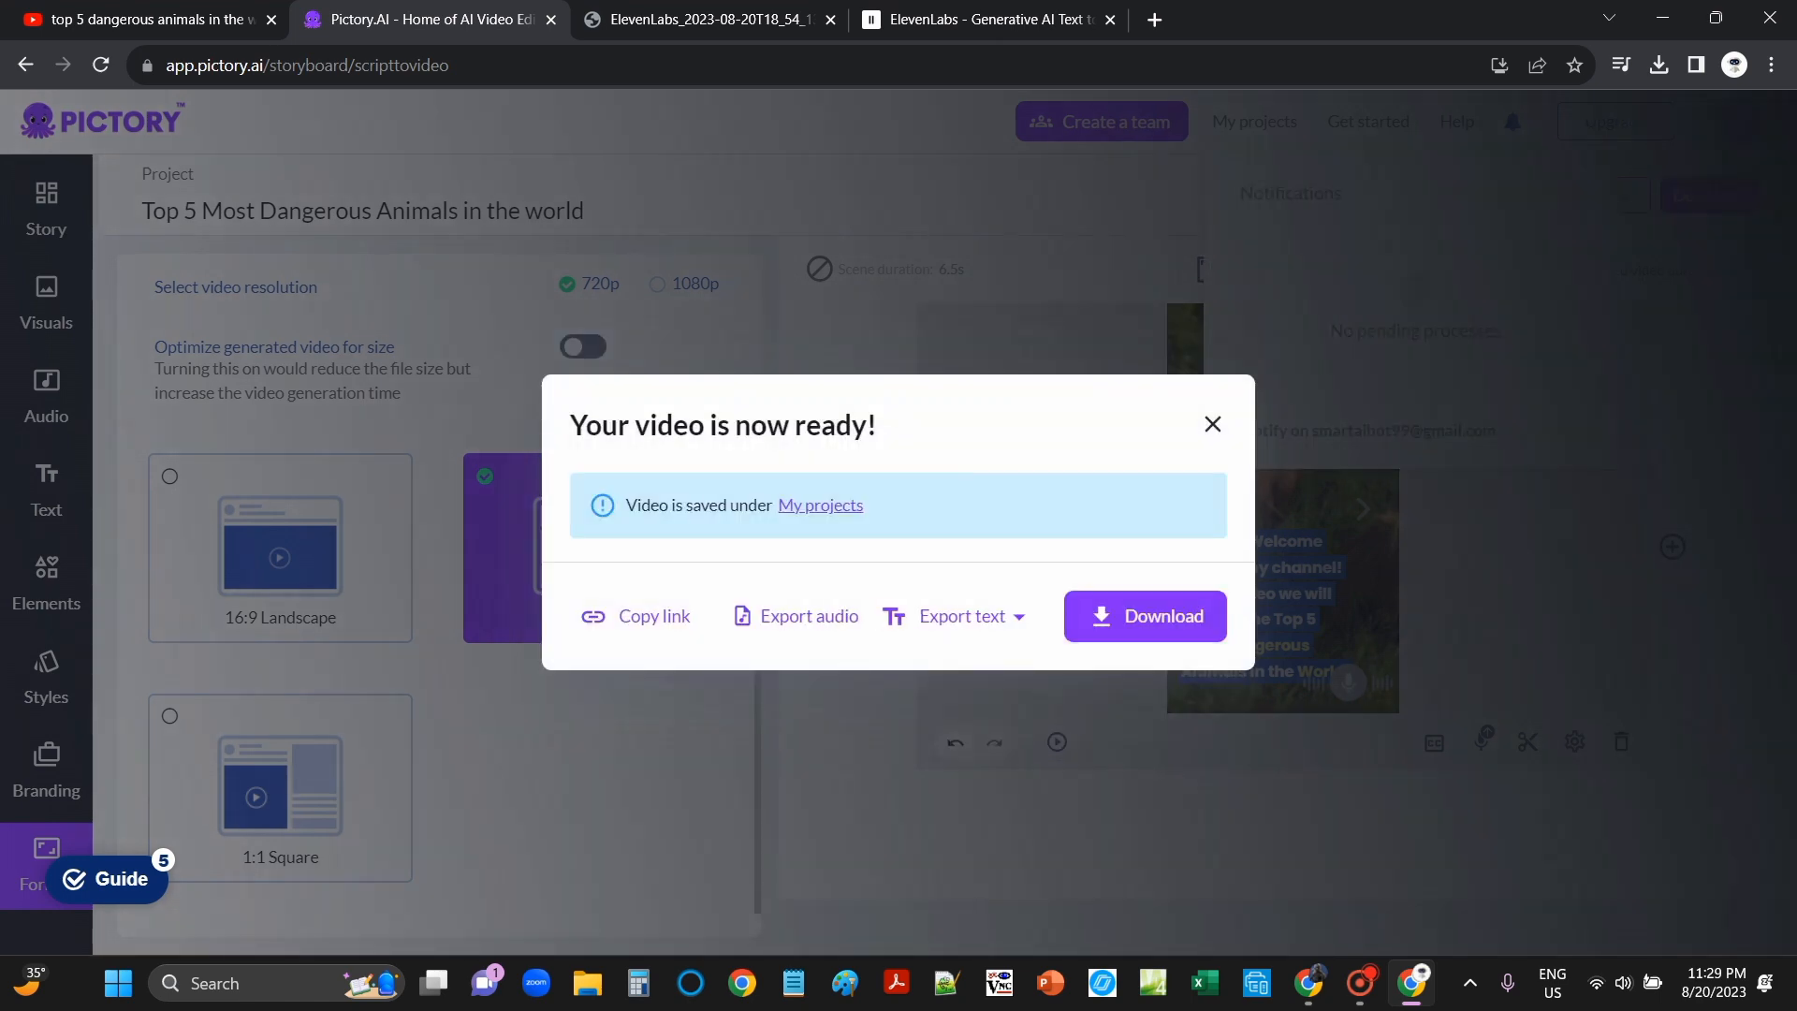
pyautogui.click(1144, 615)
pyautogui.press('Escape')
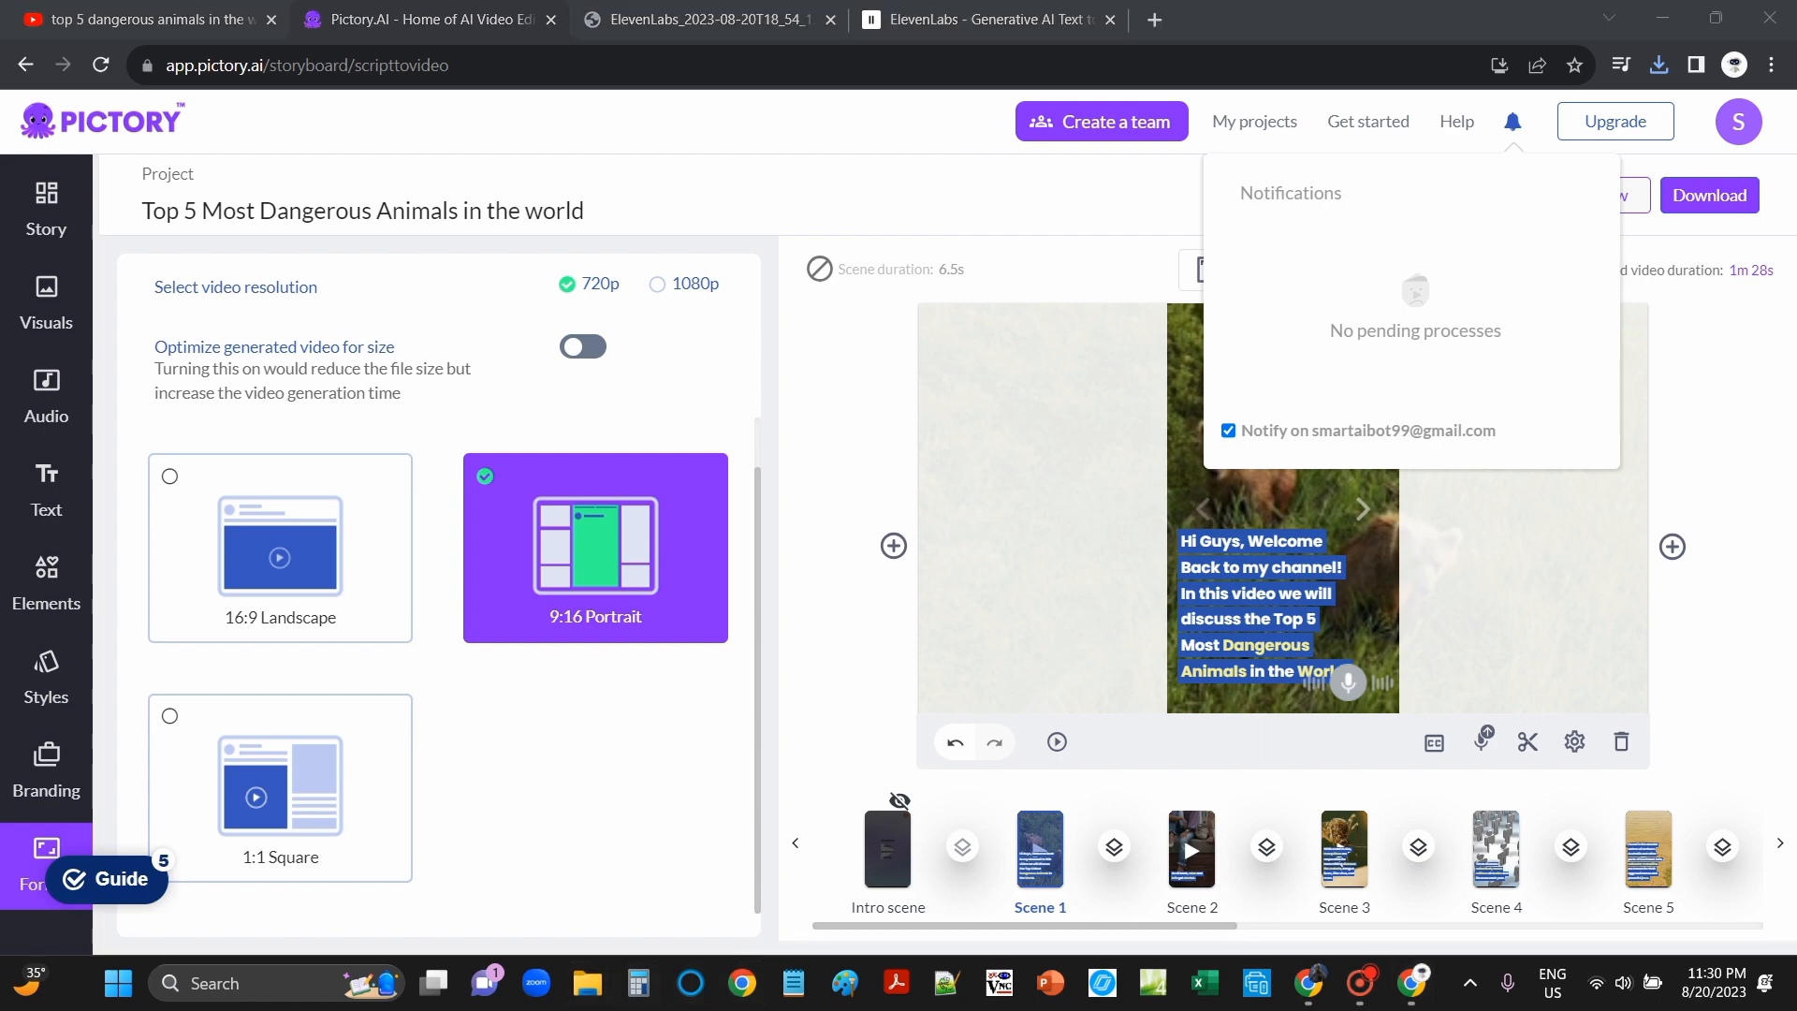
pyautogui.press('super+e')
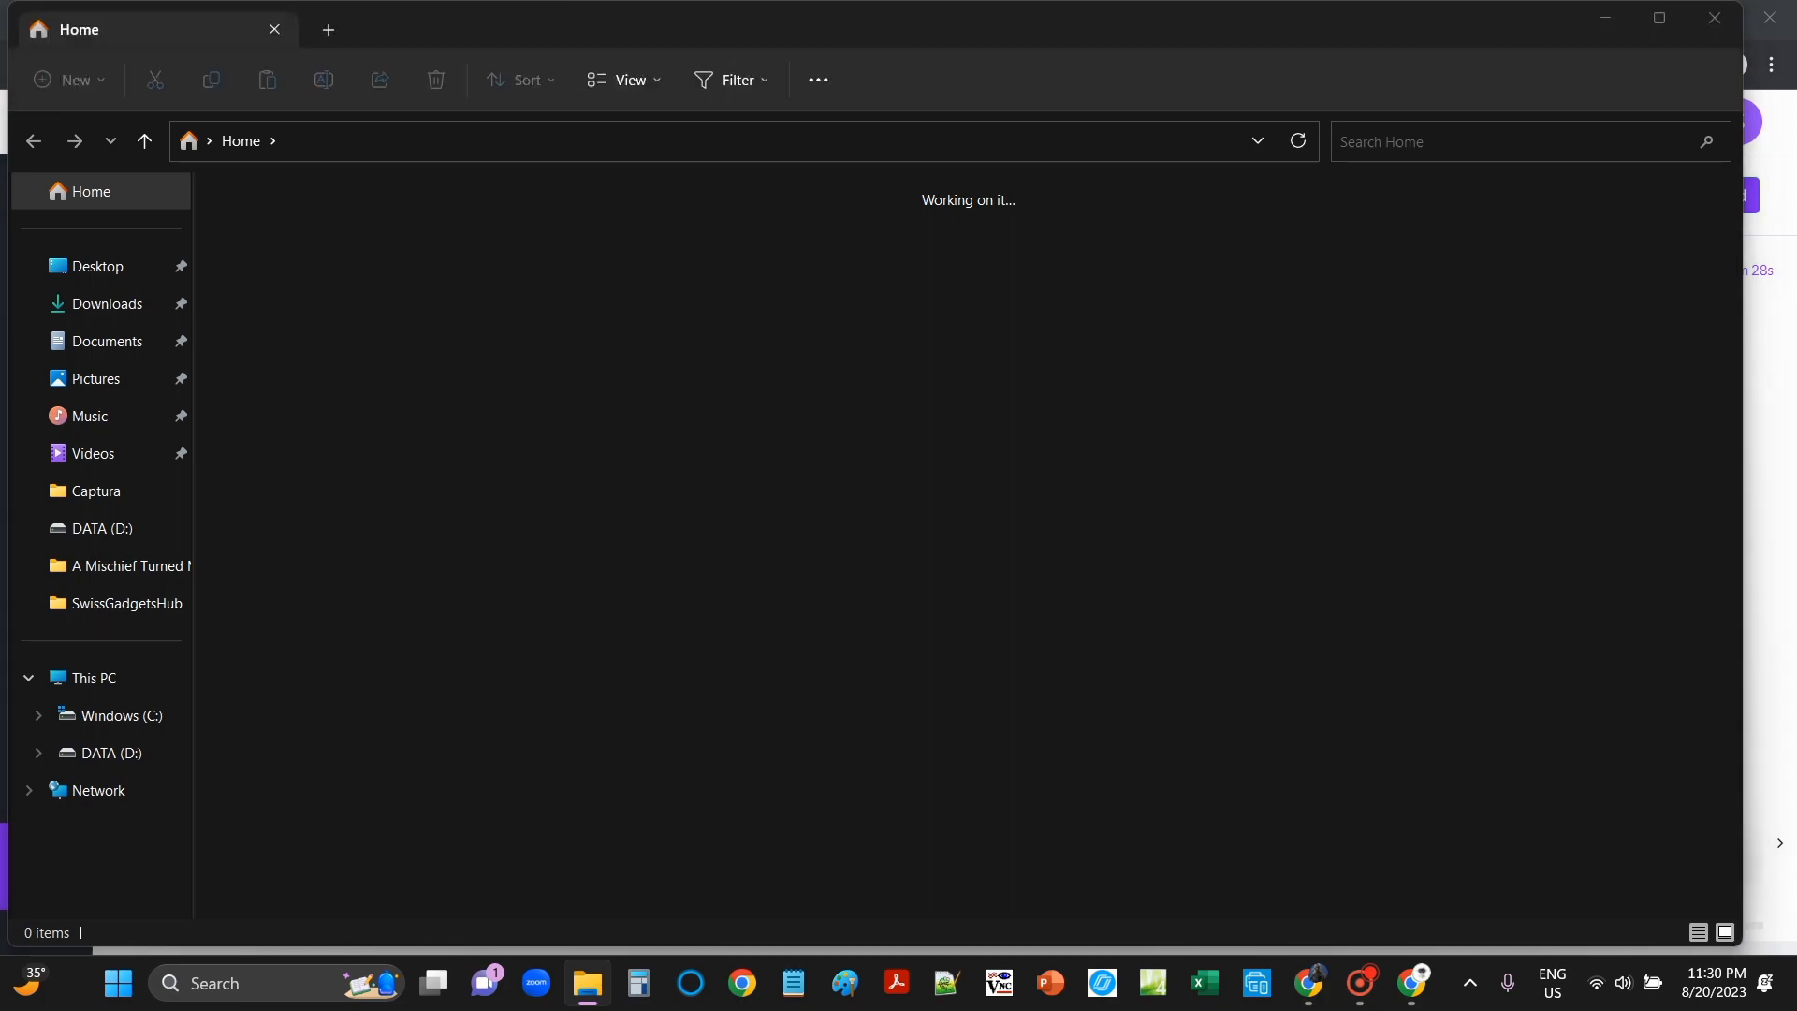
# Step: Play the downloaded Top5MostDangerousAni video from Downloads in Media Player, then close the player
pyautogui.click(106, 303)
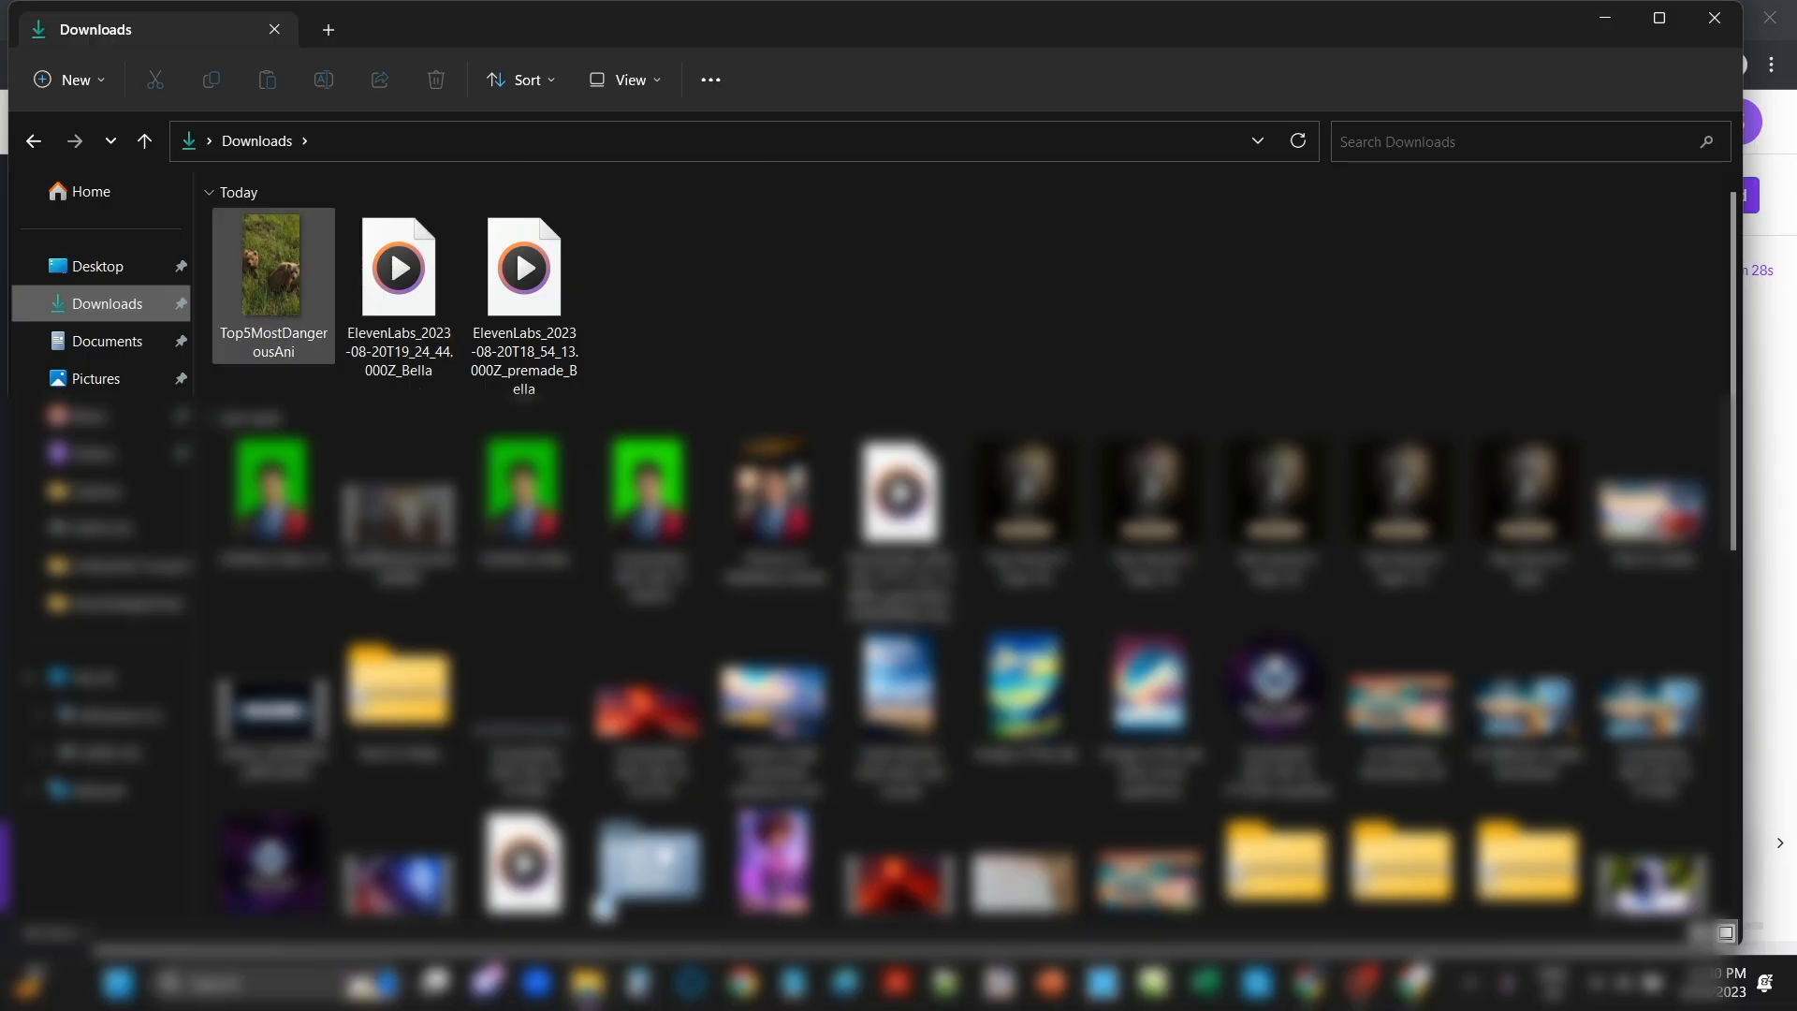
pyautogui.press('Return')
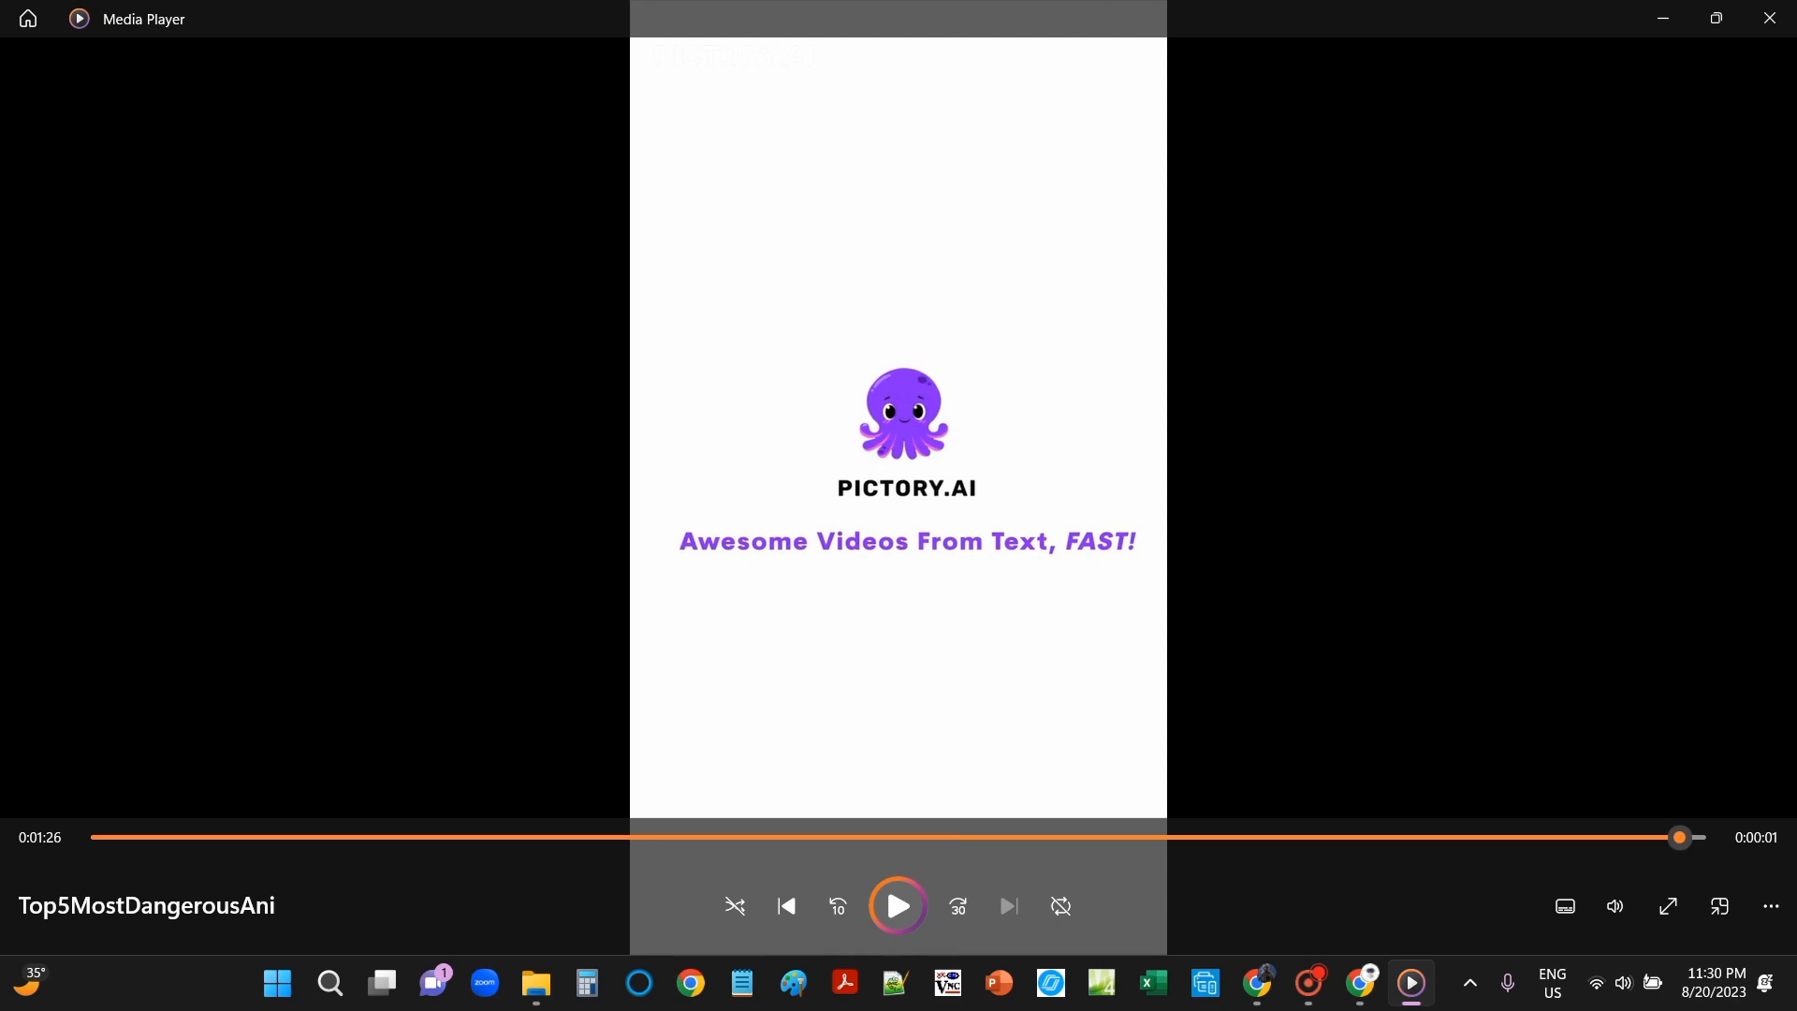
pyautogui.click(1769, 18)
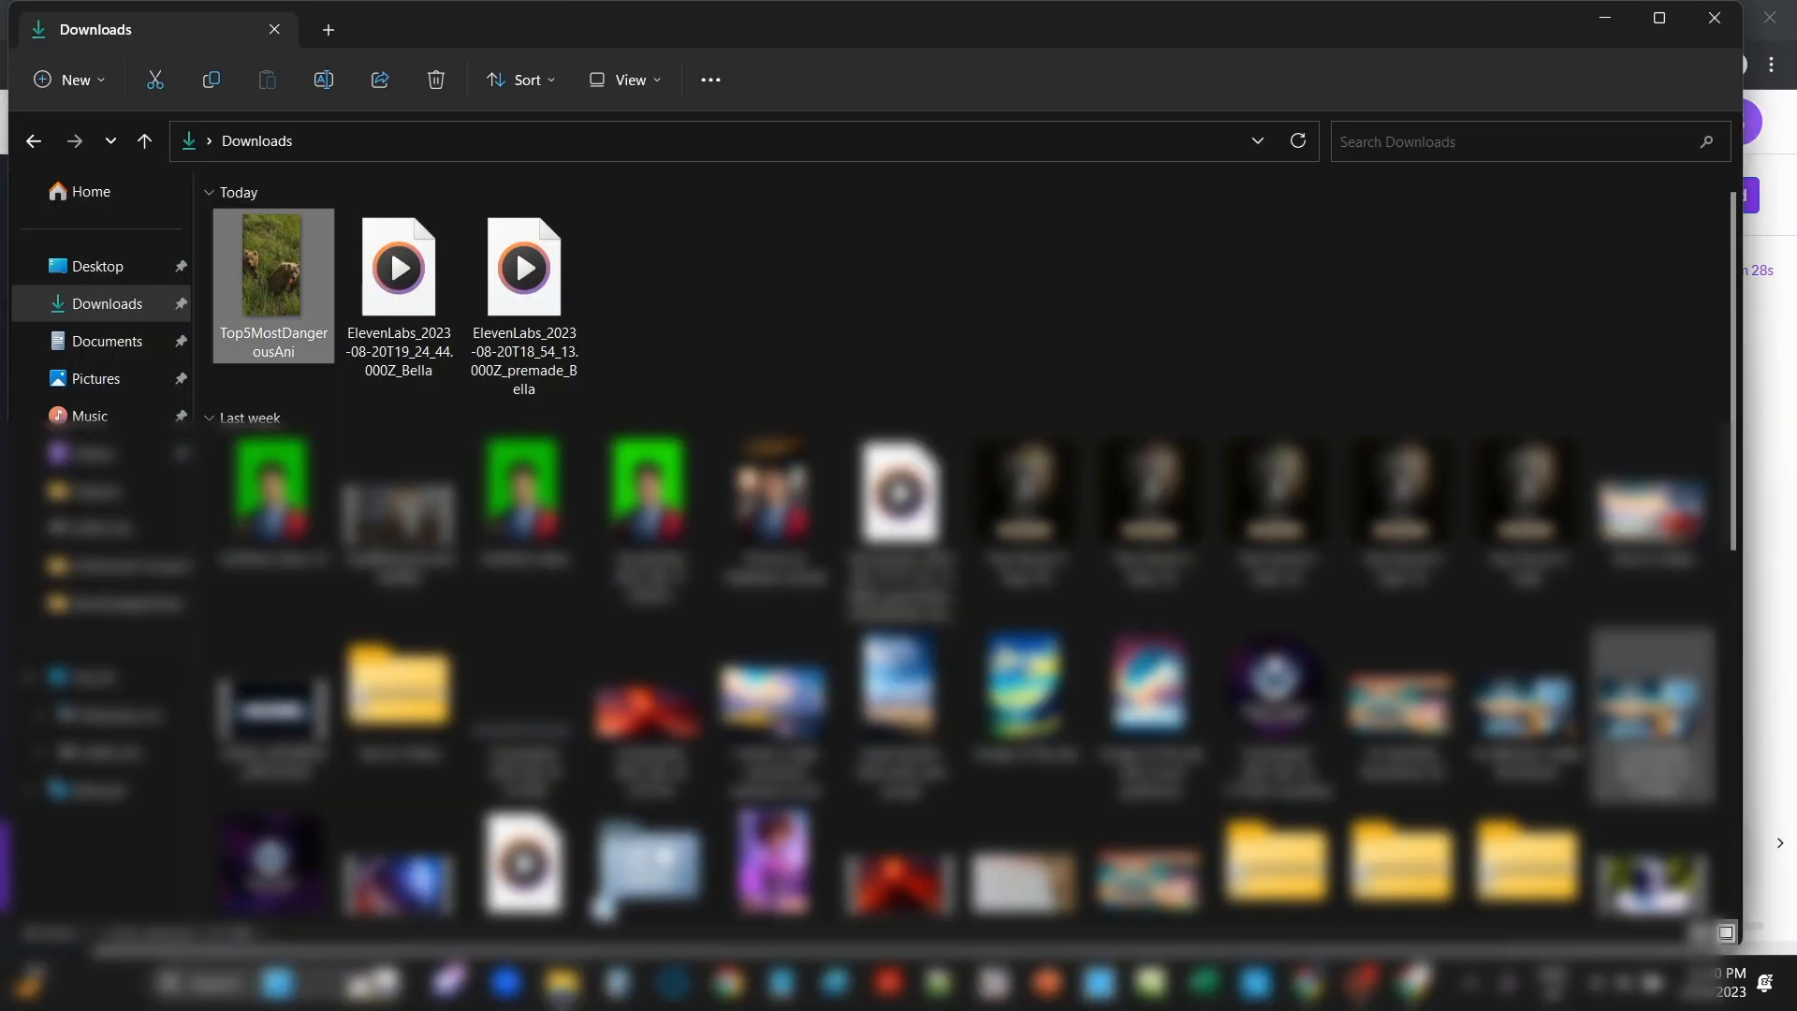